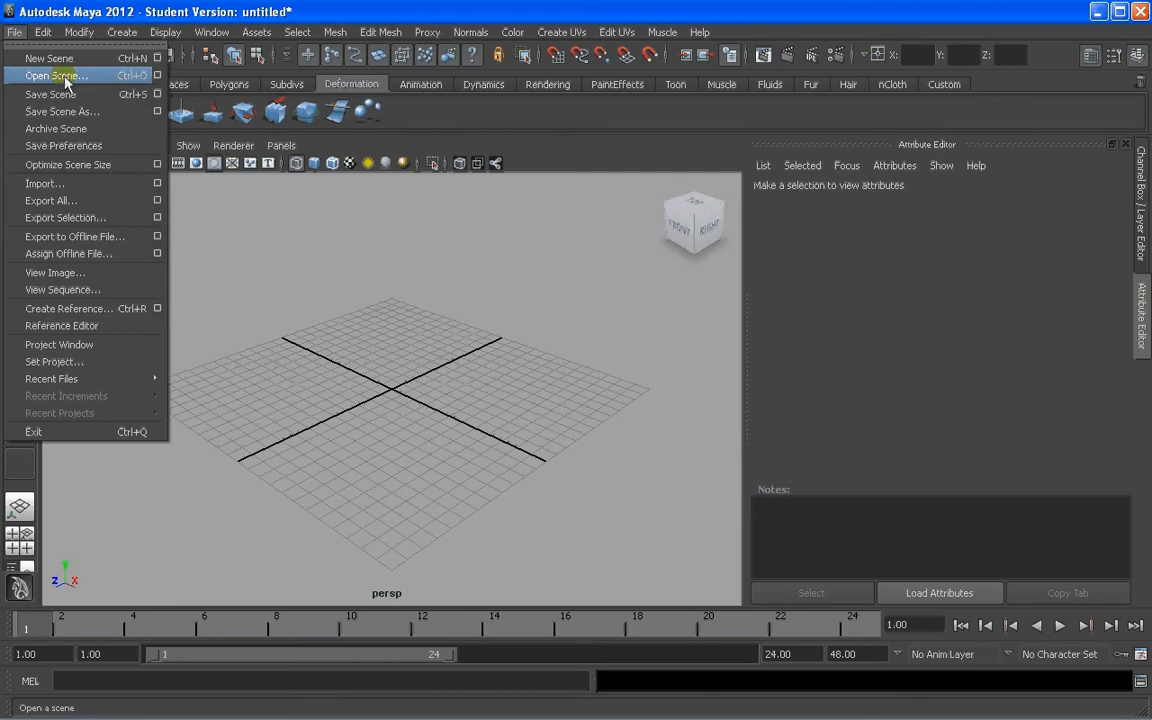
Open the file 2.obj from the Escritorio folder, keeping the file type filter at All Files
click(55, 75)
click(220, 202)
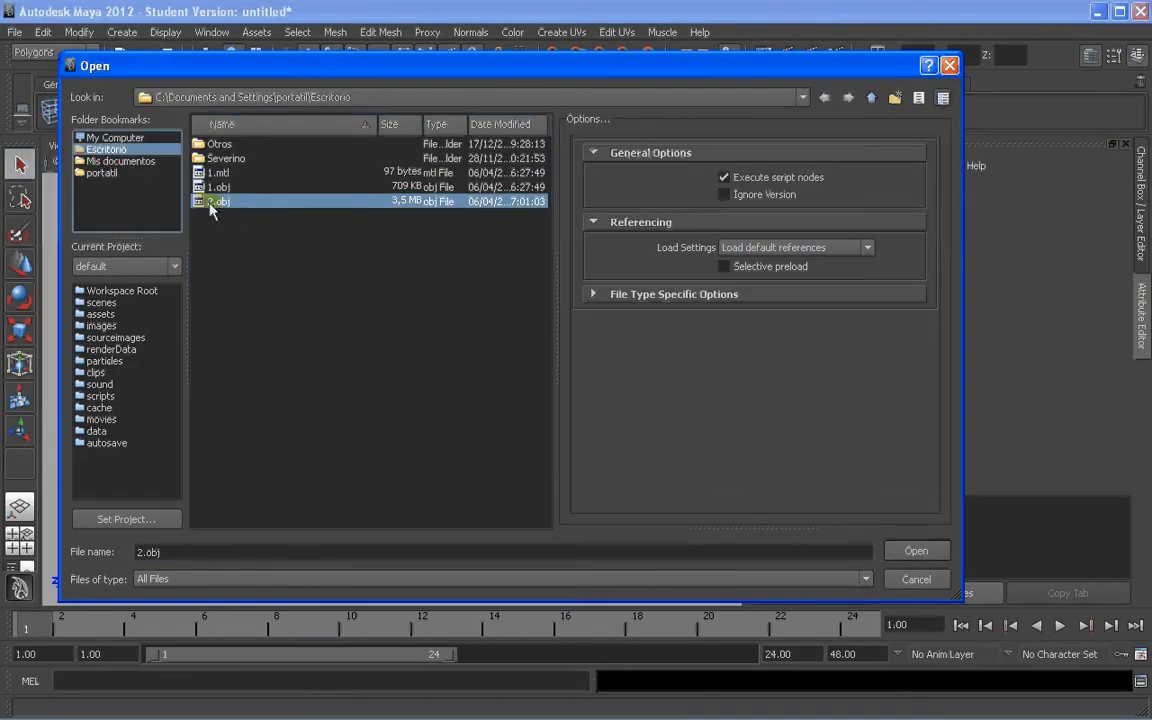
click(283, 201)
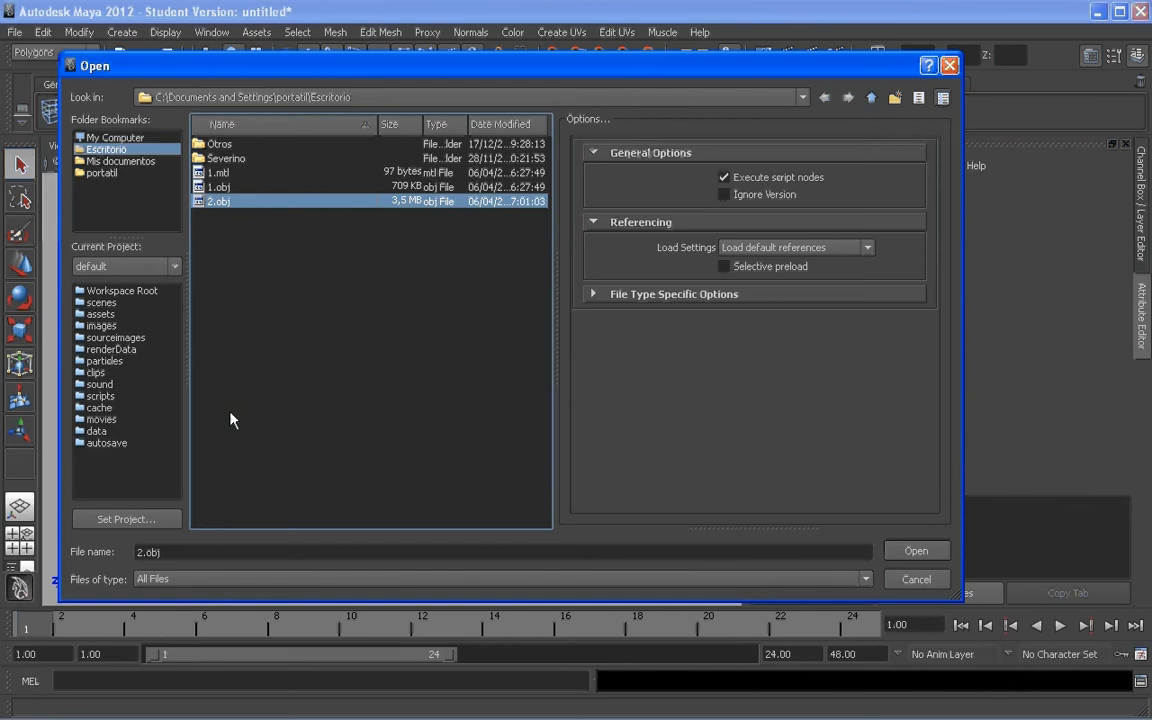
click(182, 580)
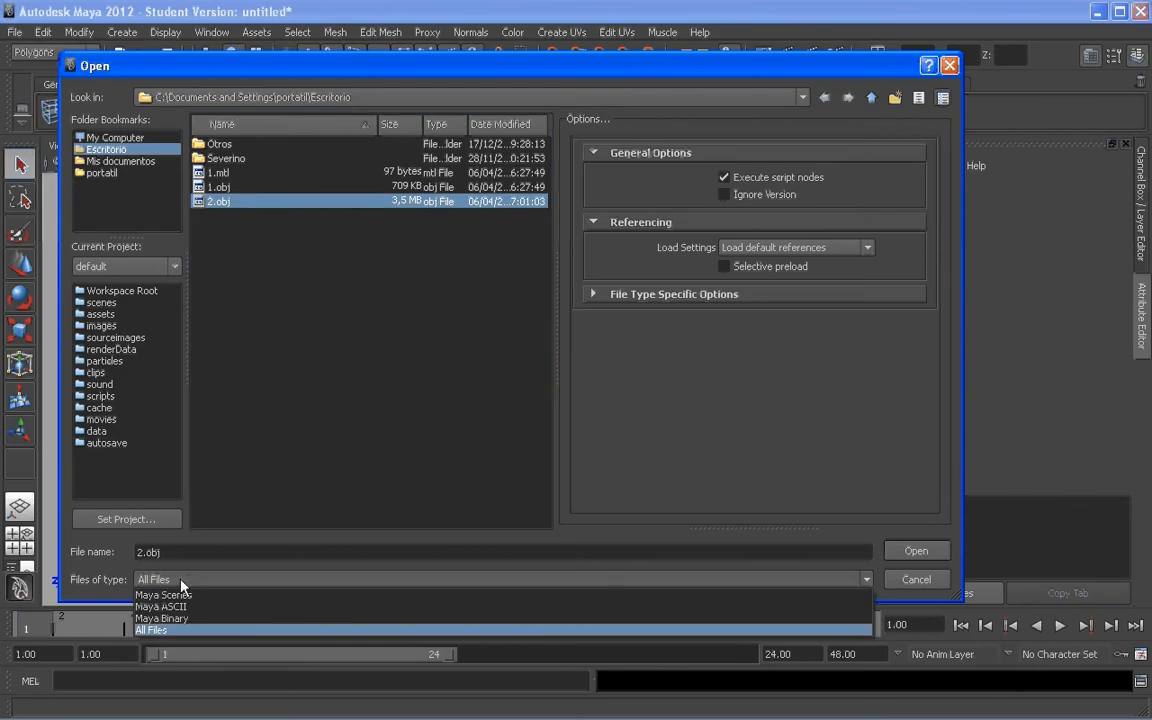
click(190, 582)
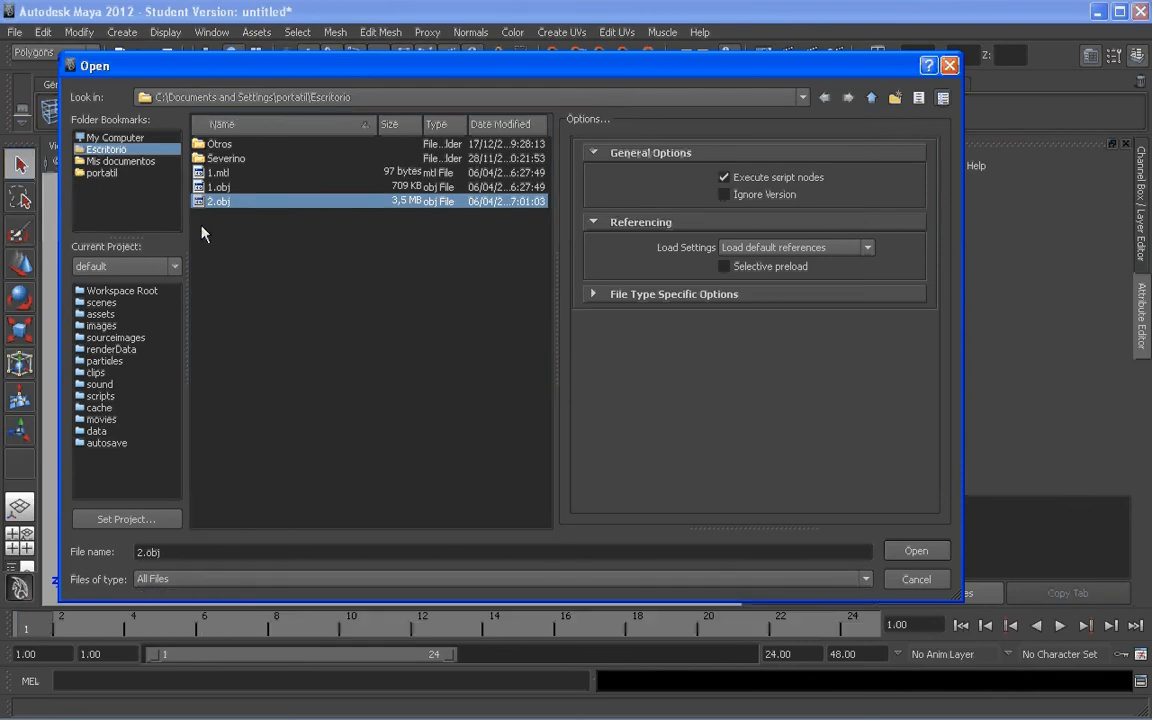
click(912, 551)
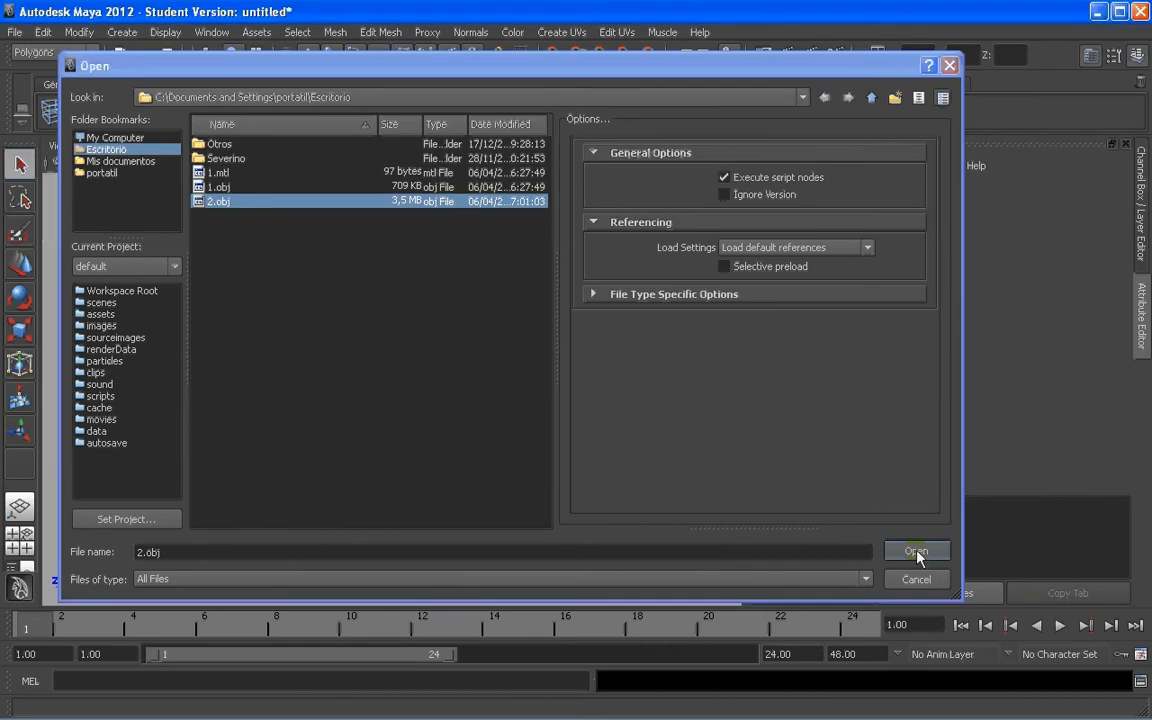
Examine the imported 2.obj model from several angles, both close up and as a whole
scroll(376, 303, up, 4)
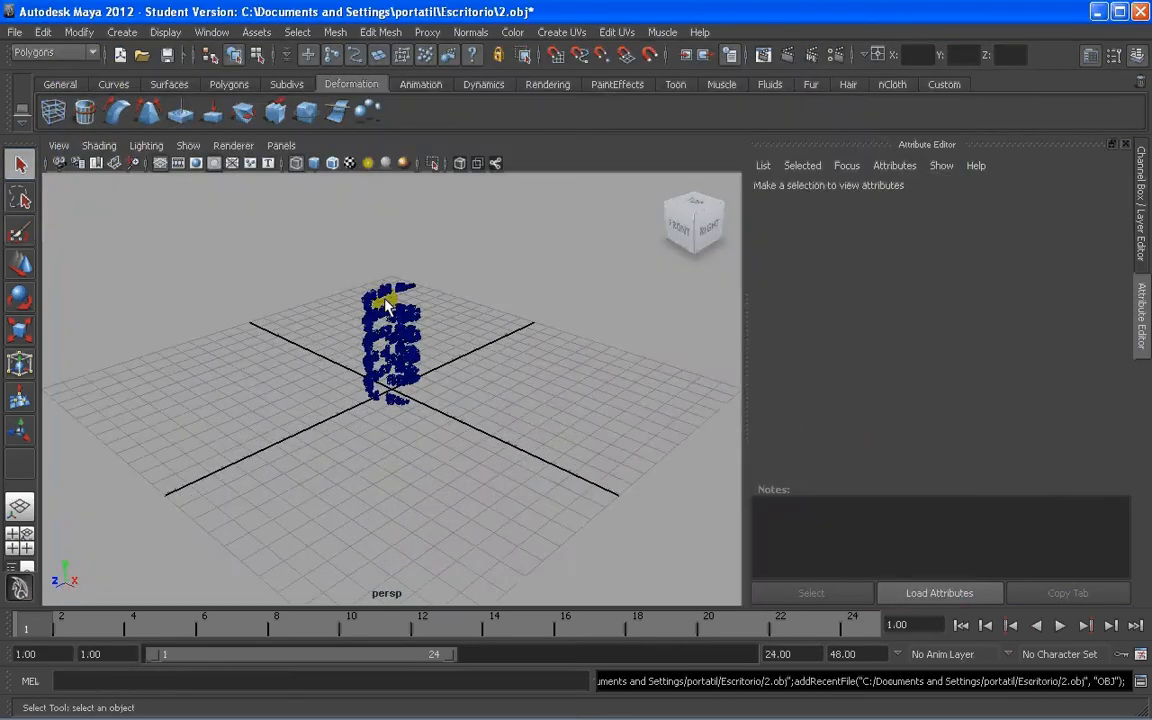
alt+drag(349, 308, 393, 316)
alt+middle_drag(393, 316, 378, 381)
scroll(373, 393, up, 4)
alt+drag(378, 381, 362, 310)
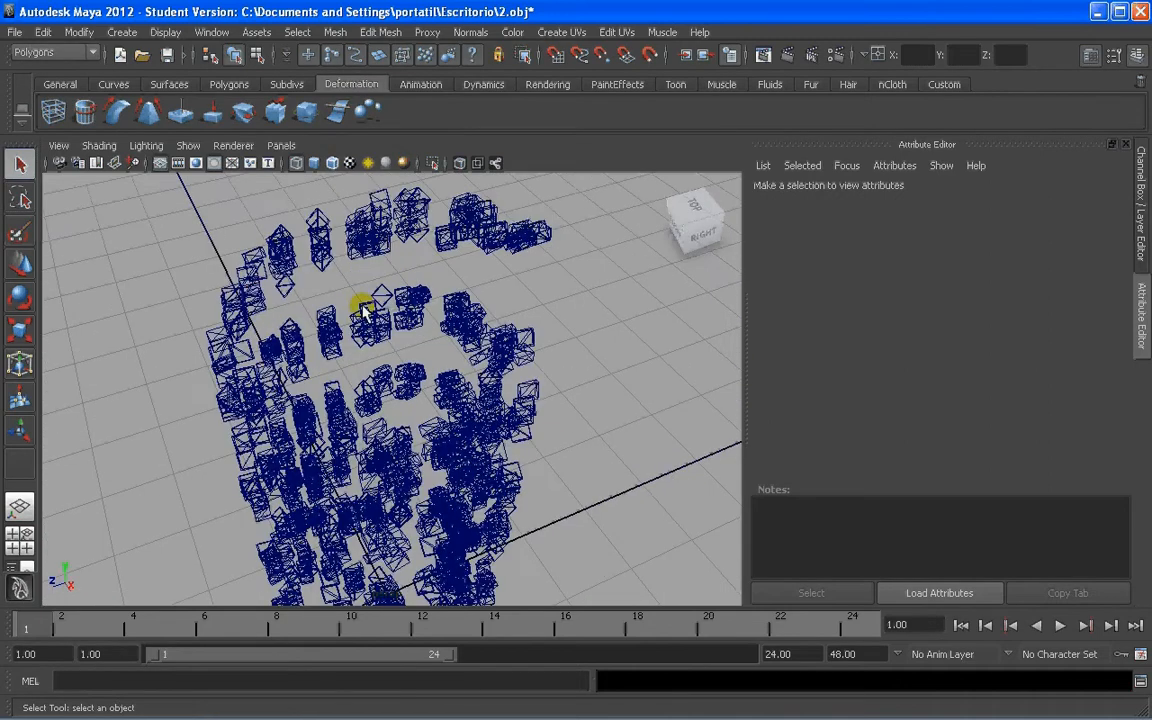
alt+drag(252, 300, 370, 301)
scroll(372, 302, up, 3)
alt+middle_drag(386, 303, 311, 460)
scroll(319, 368, up, 3)
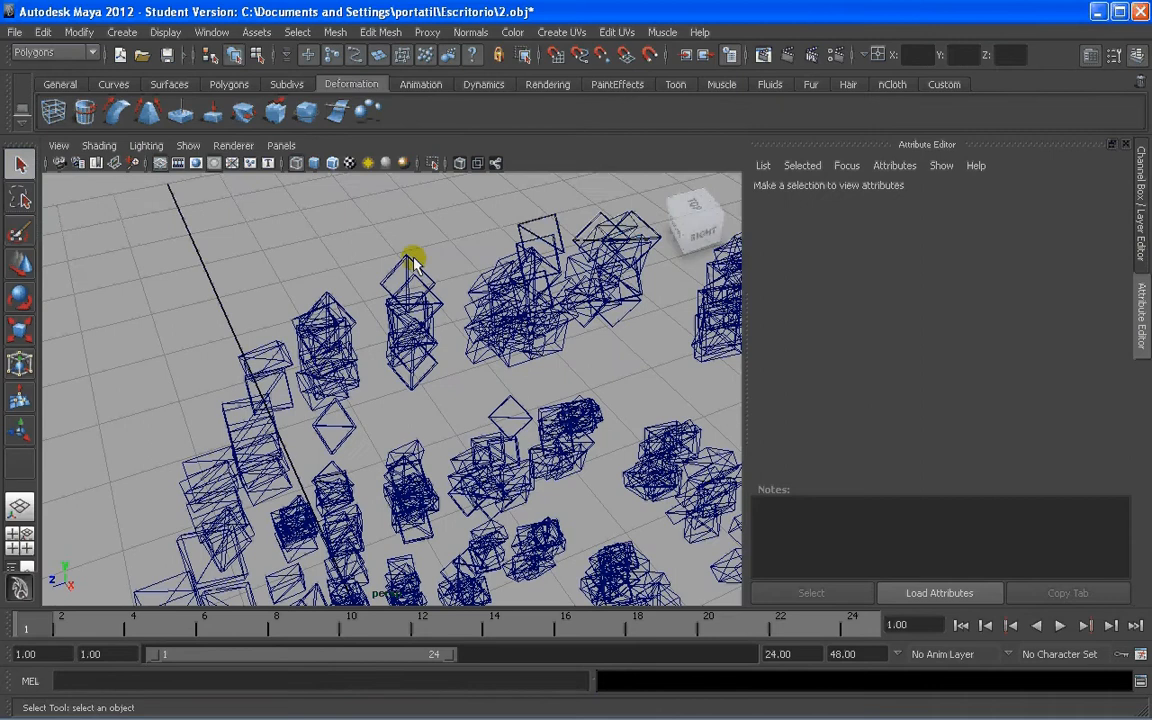
scroll(419, 293, down, 2)
alt+drag(419, 293, 408, 356)
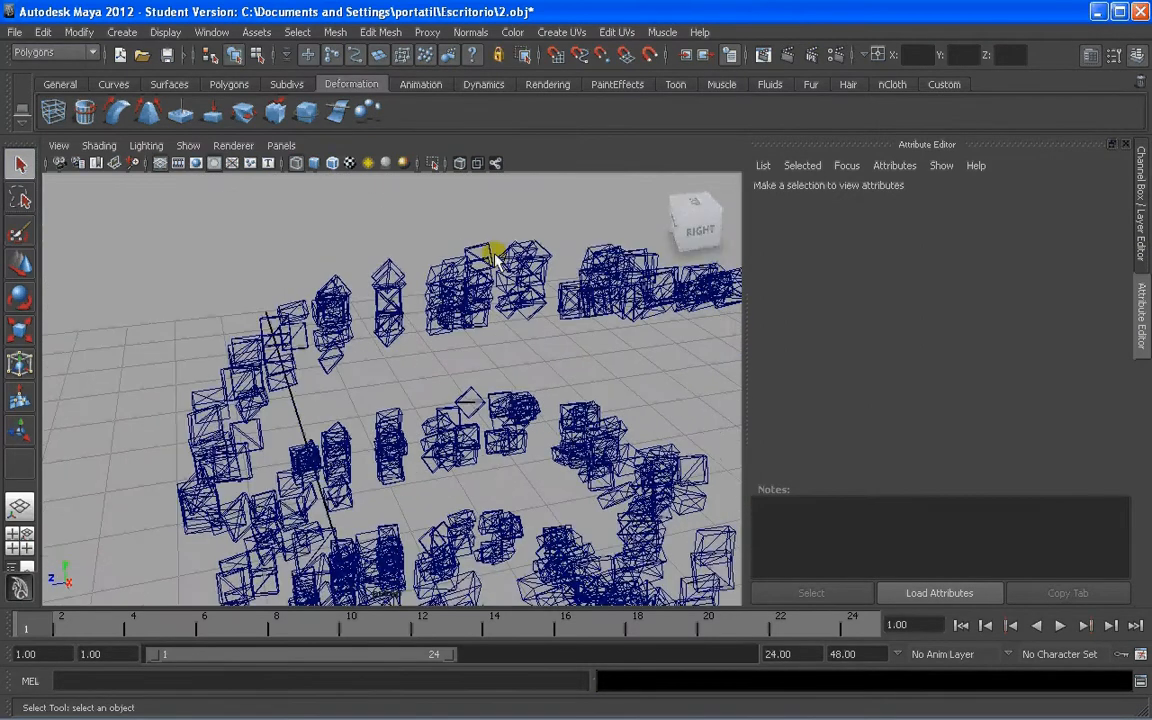
alt+drag(493, 258, 410, 312)
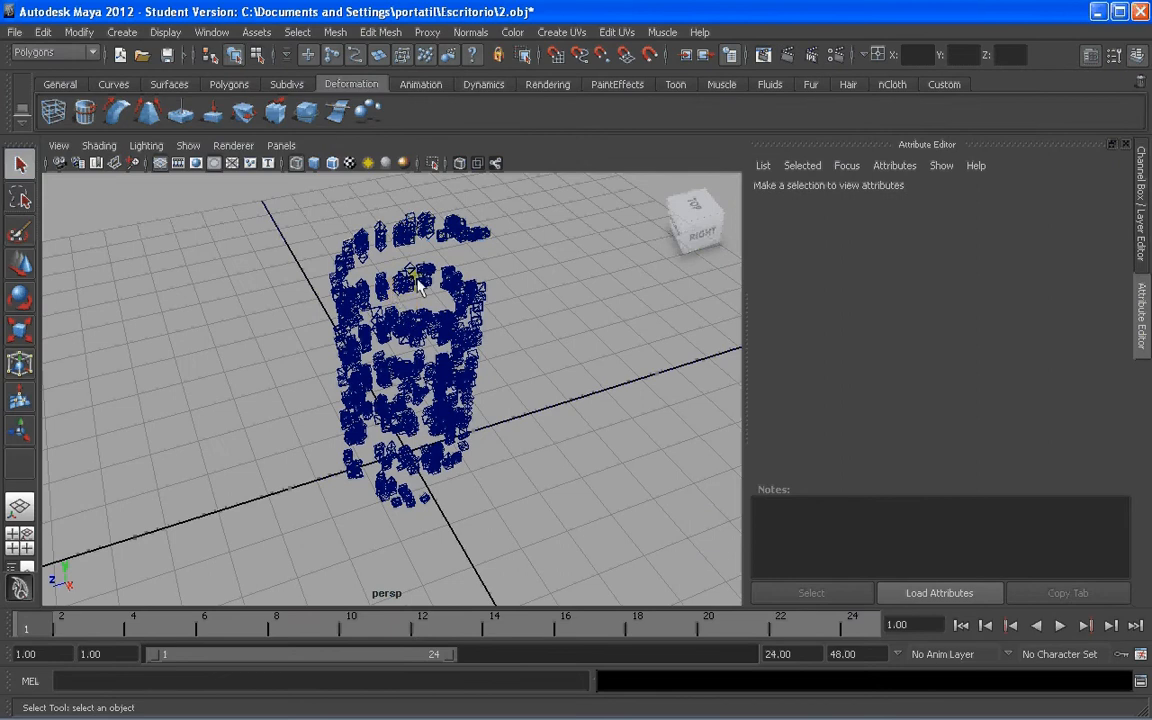
alt+middle_drag(418, 280, 409, 321)
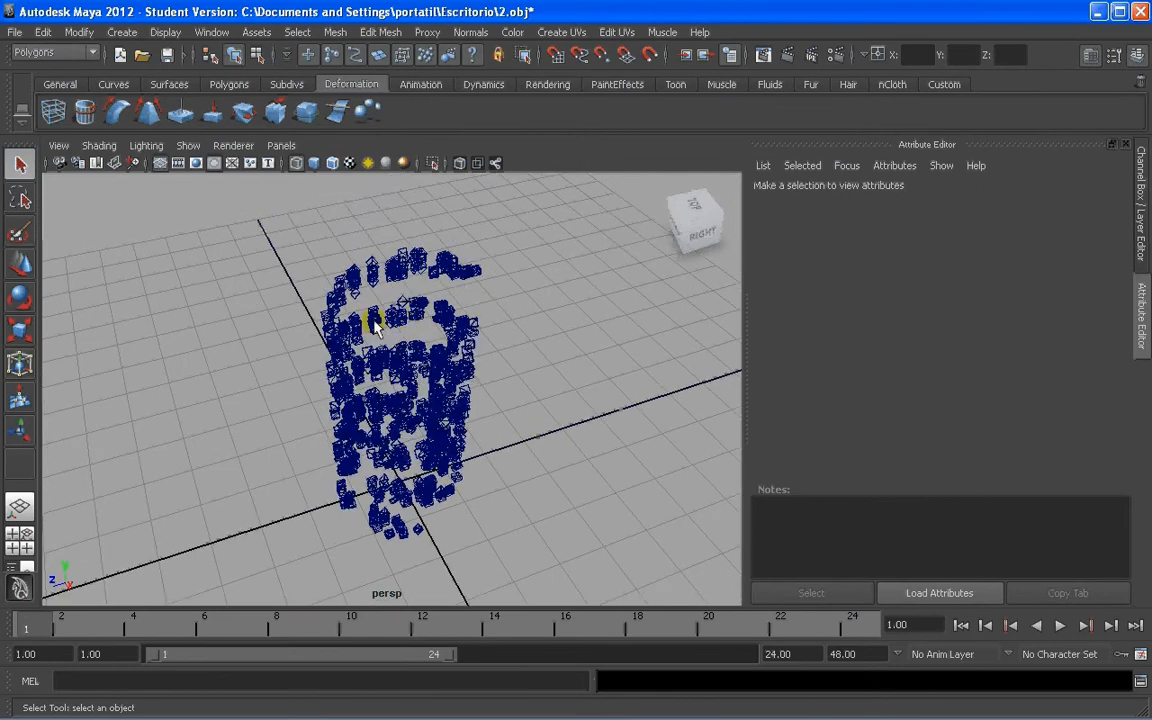
Try to separate the imported mesh into its individual pieces
click(375, 325)
alt+middle_drag(447, 417, 432, 390)
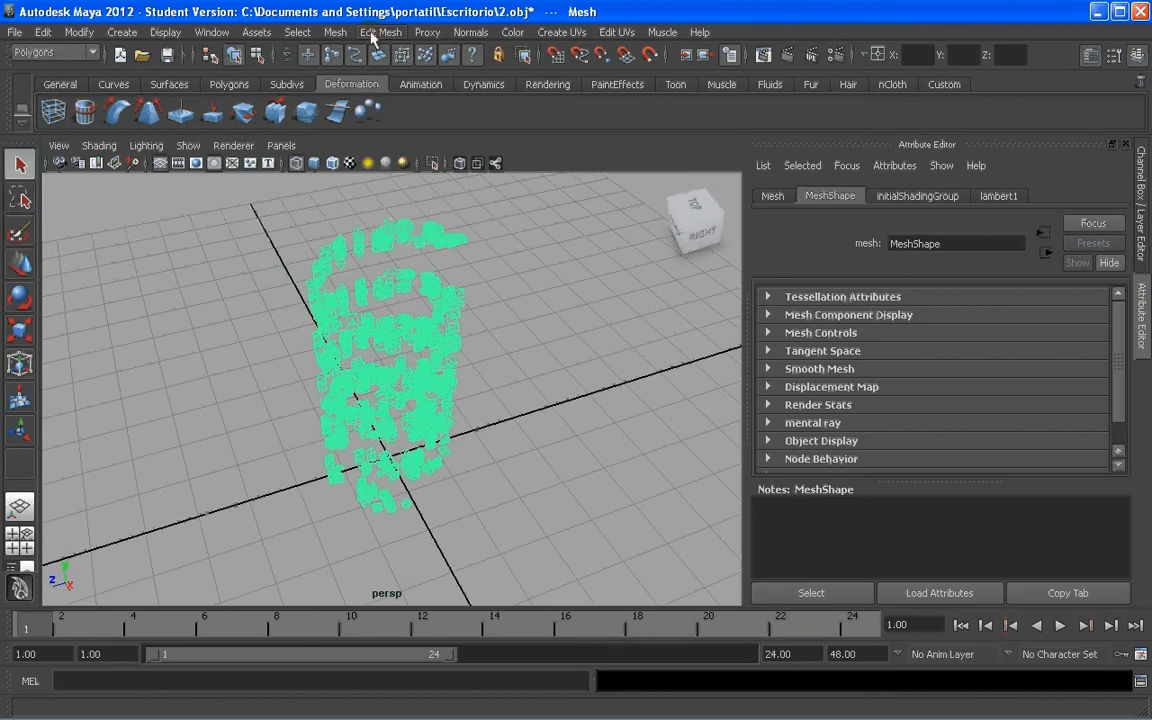
click(335, 32)
click(352, 78)
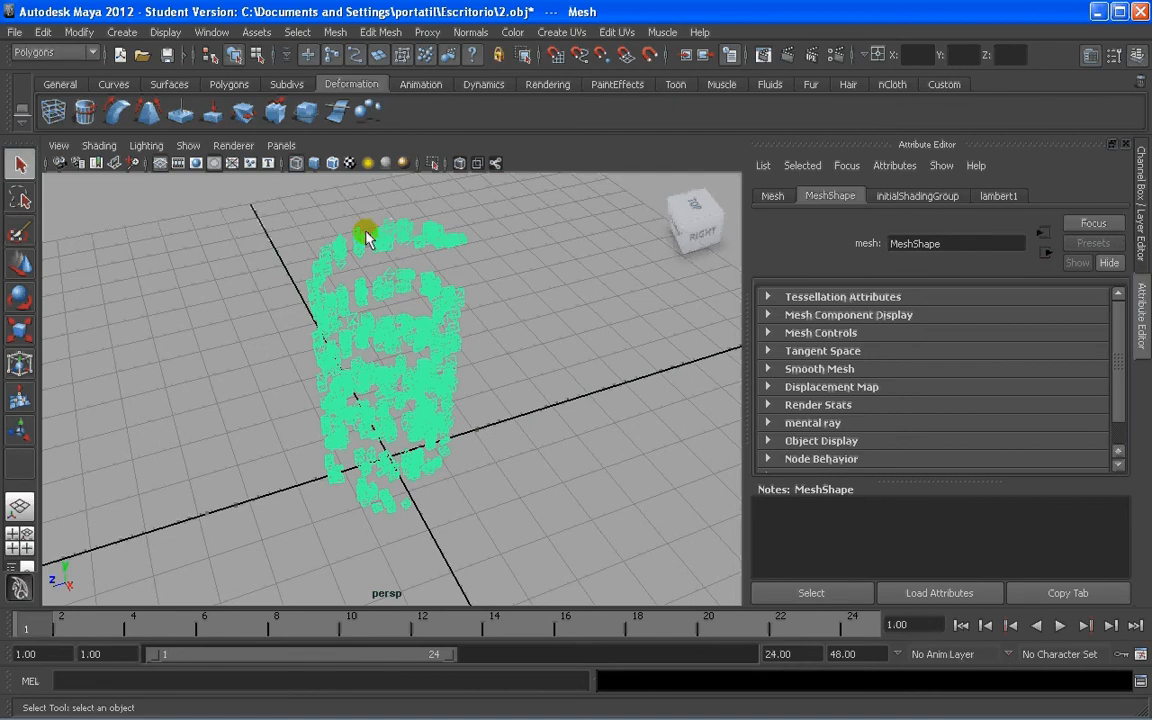
Merge all the vertices of the imported mesh and return to object mode with nothing selected
right_click(362, 247)
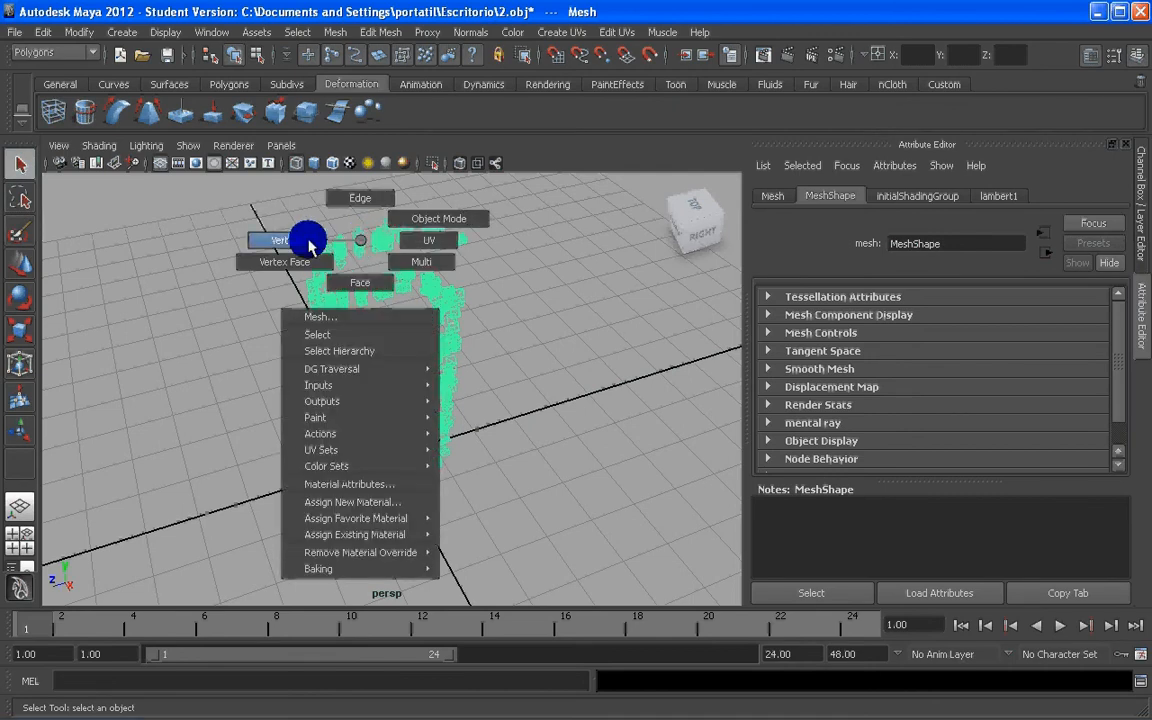
right_drag(310, 247, 309, 242)
drag(310, 250, 510, 495)
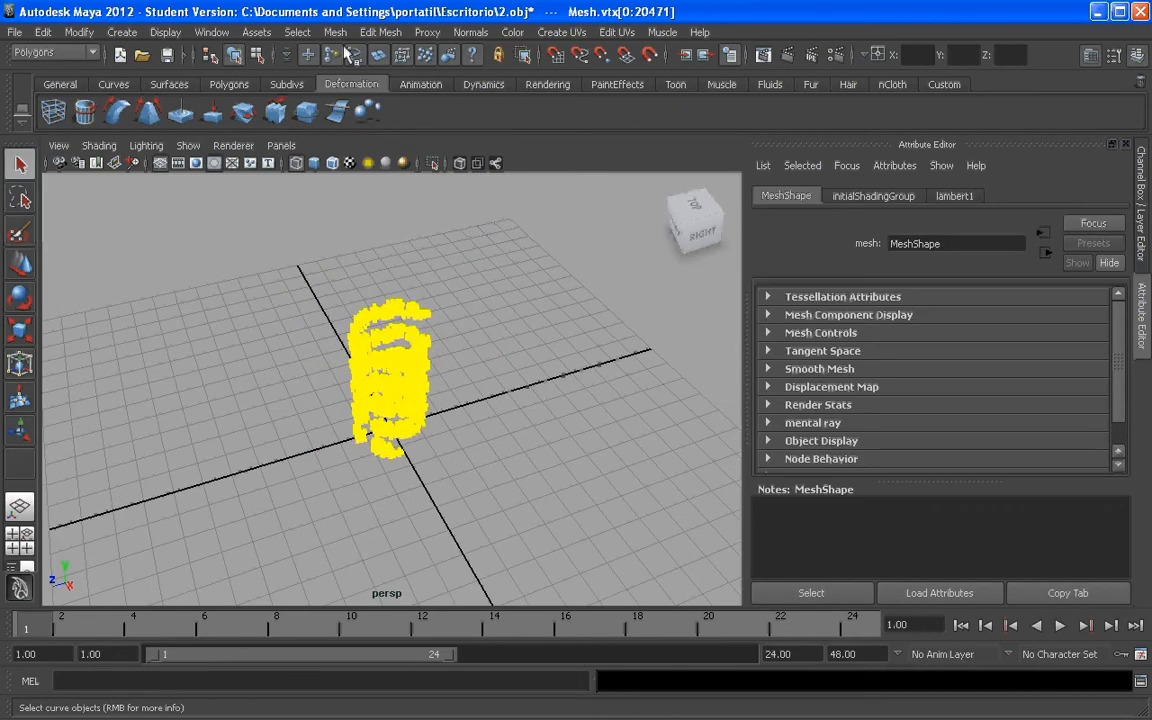
click(334, 31)
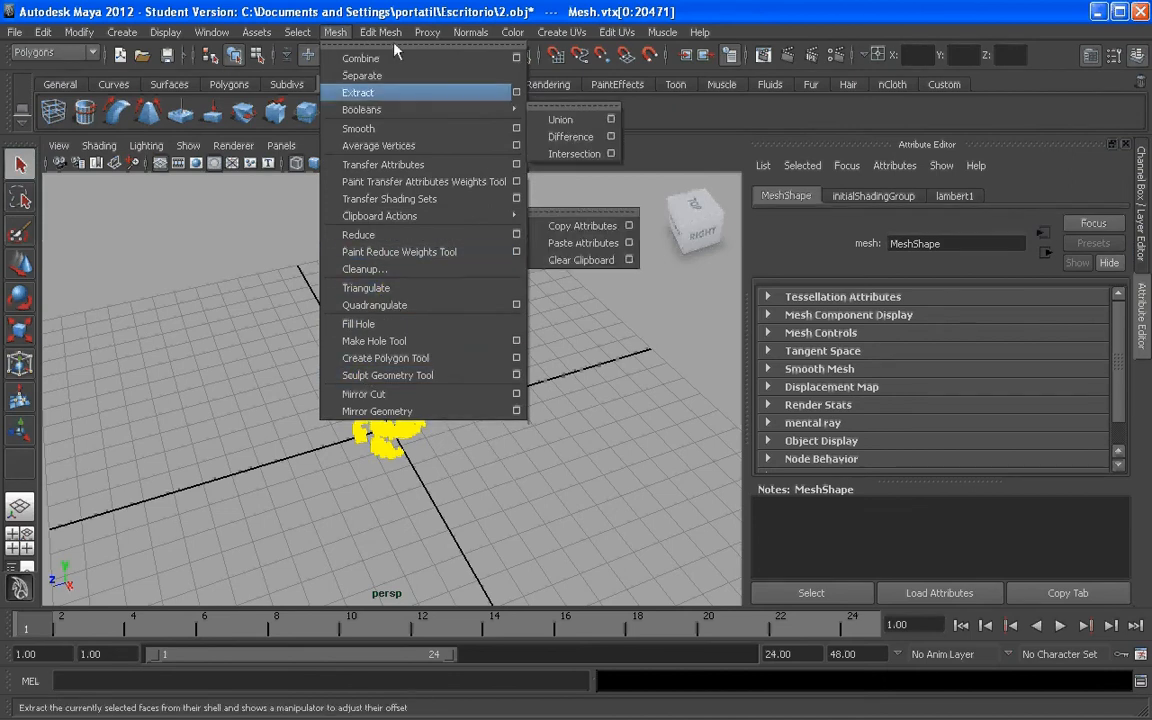
mouse_move(393, 36)
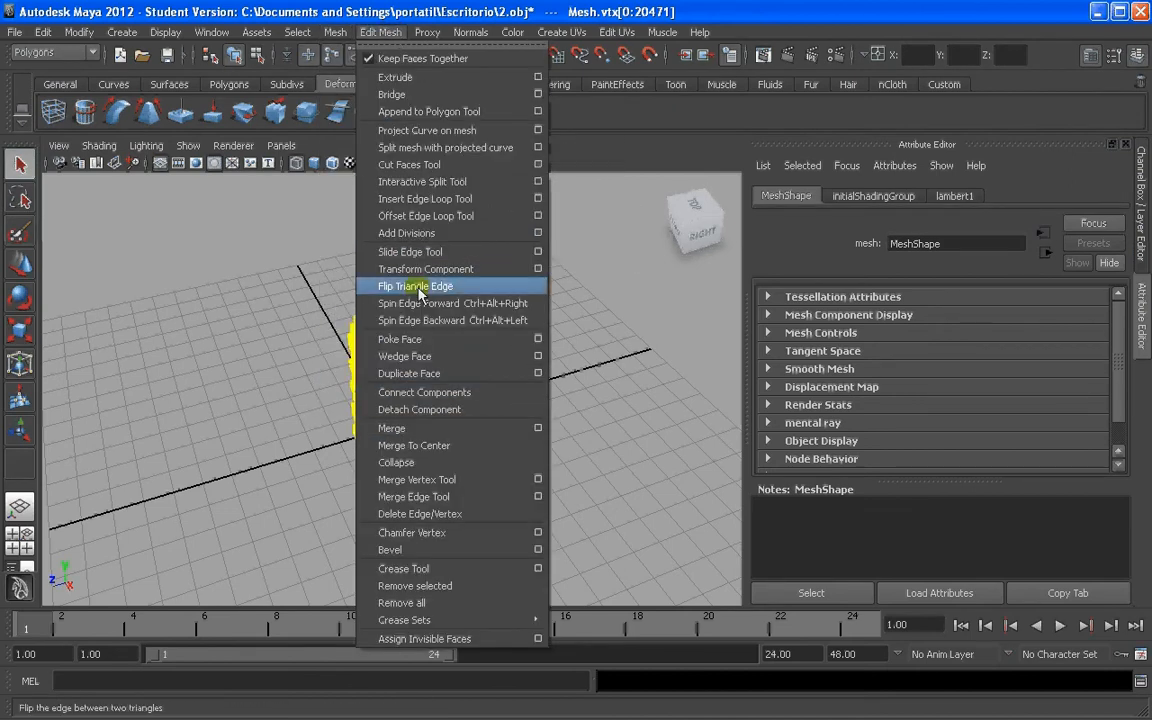
click(418, 429)
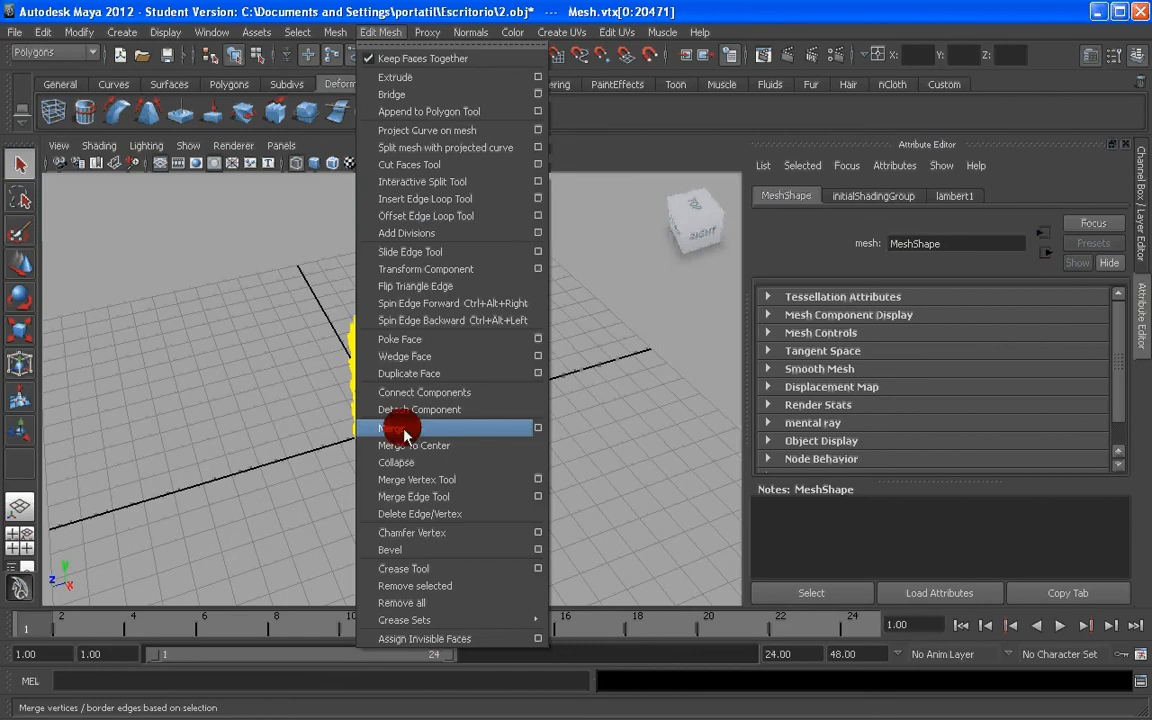
scroll(362, 283, up, 3)
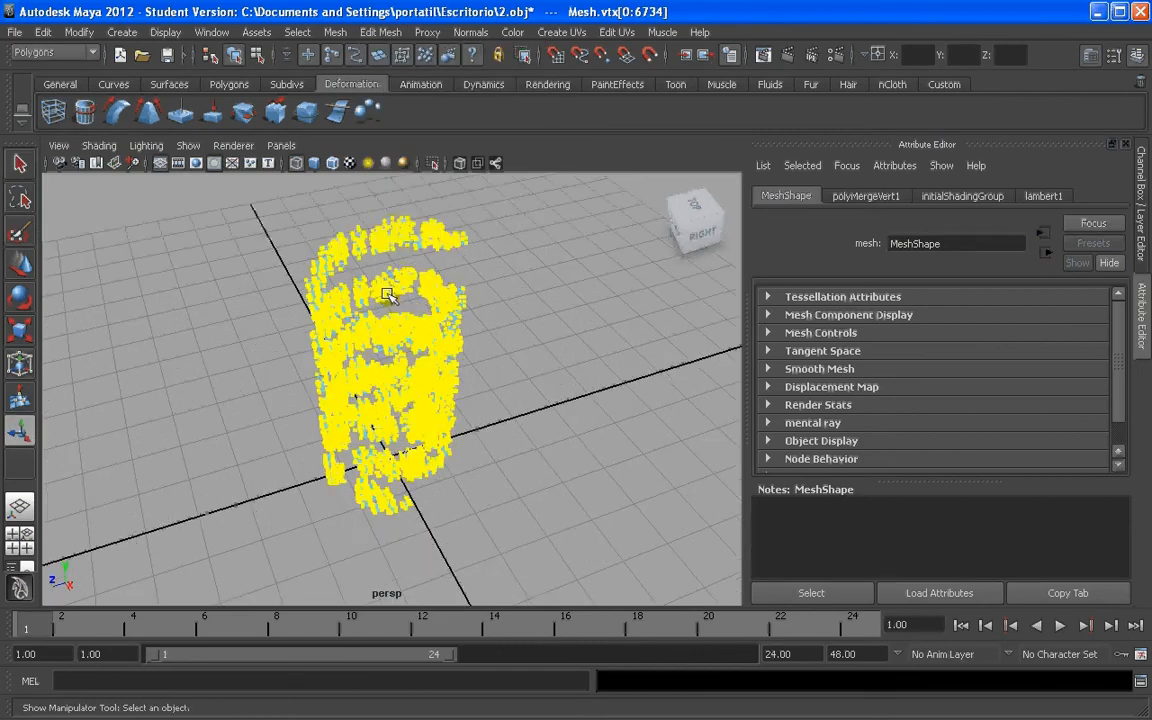
right_drag(396, 233, 428, 207)
click(494, 278)
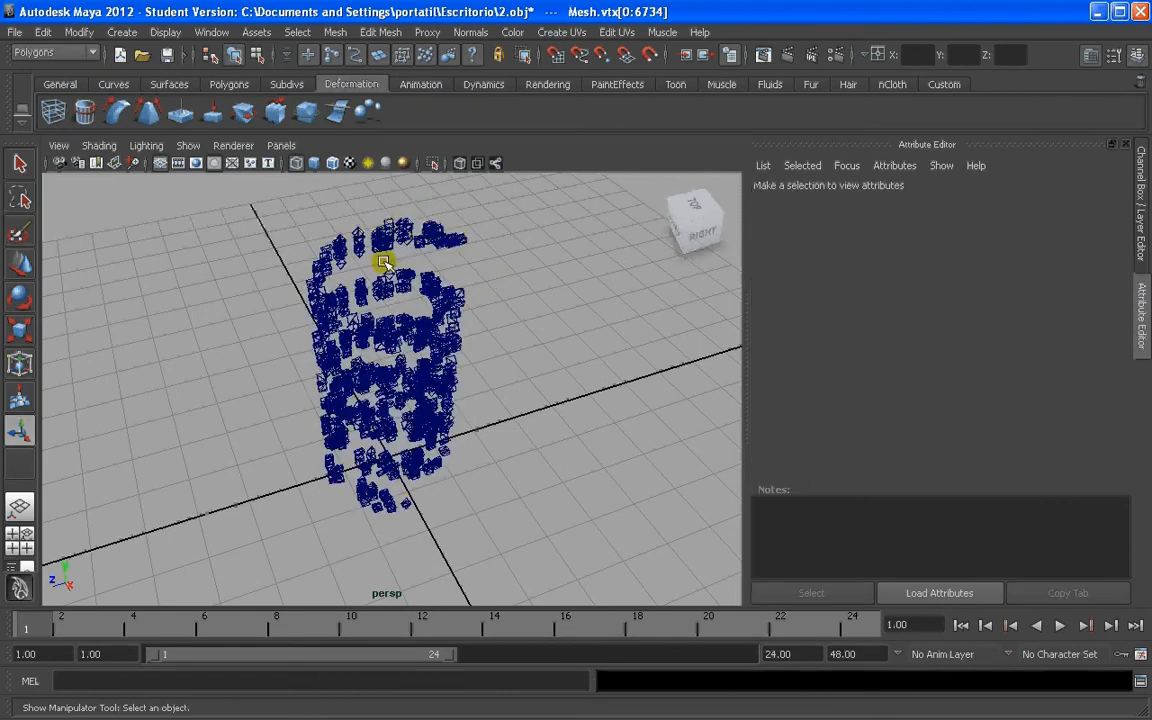
Inspect the small box-shaped pieces of the merged mesh up close and from farther away
scroll(383, 262, up, 6)
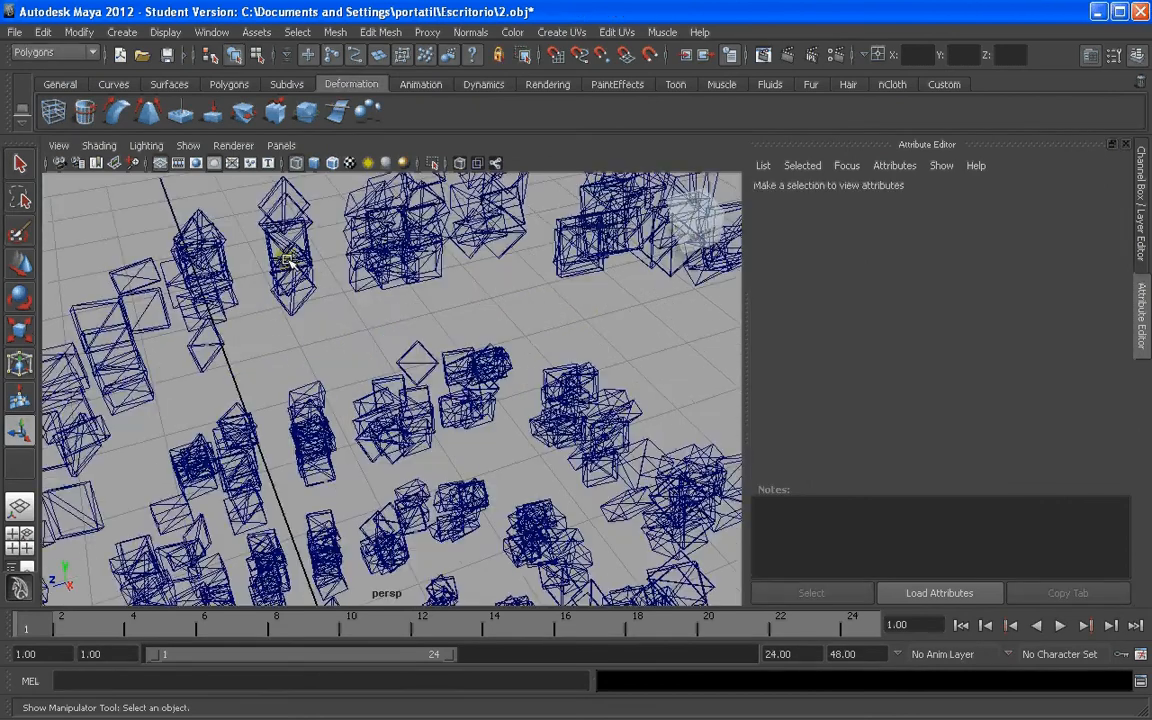
alt+middle_drag(151, 287, 214, 273)
scroll(221, 298, down, 4)
scroll(250, 302, up, 4)
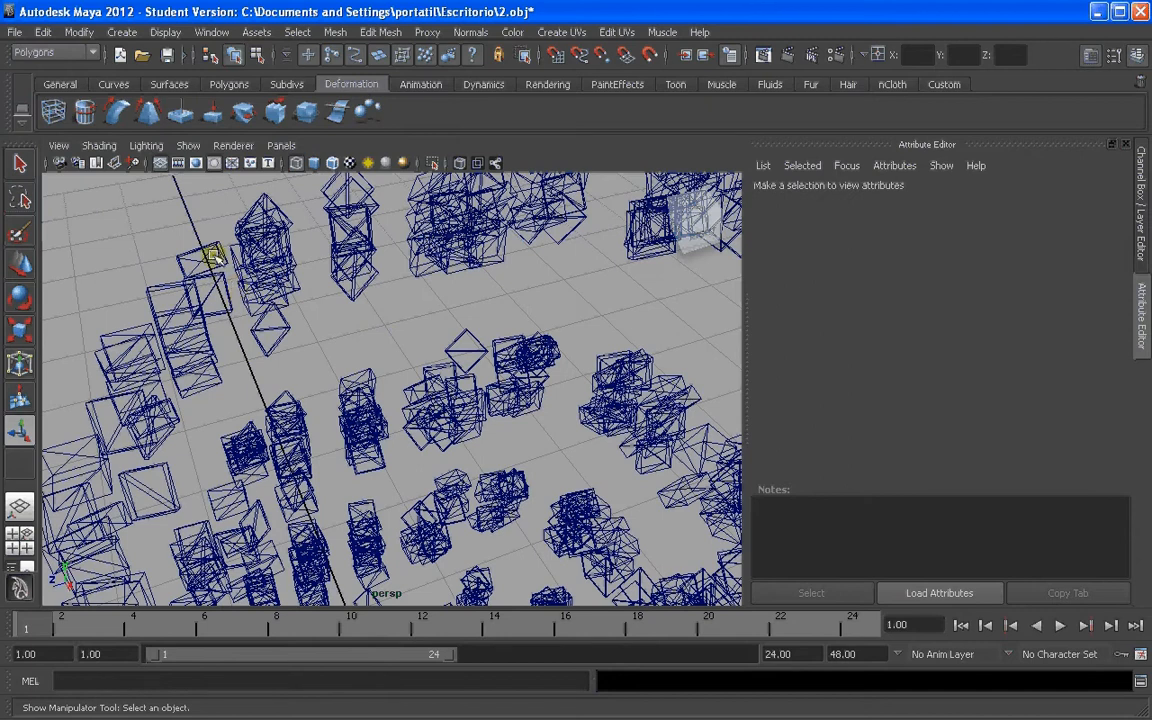
scroll(388, 453, down, 5)
alt+middle_drag(388, 453, 378, 399)
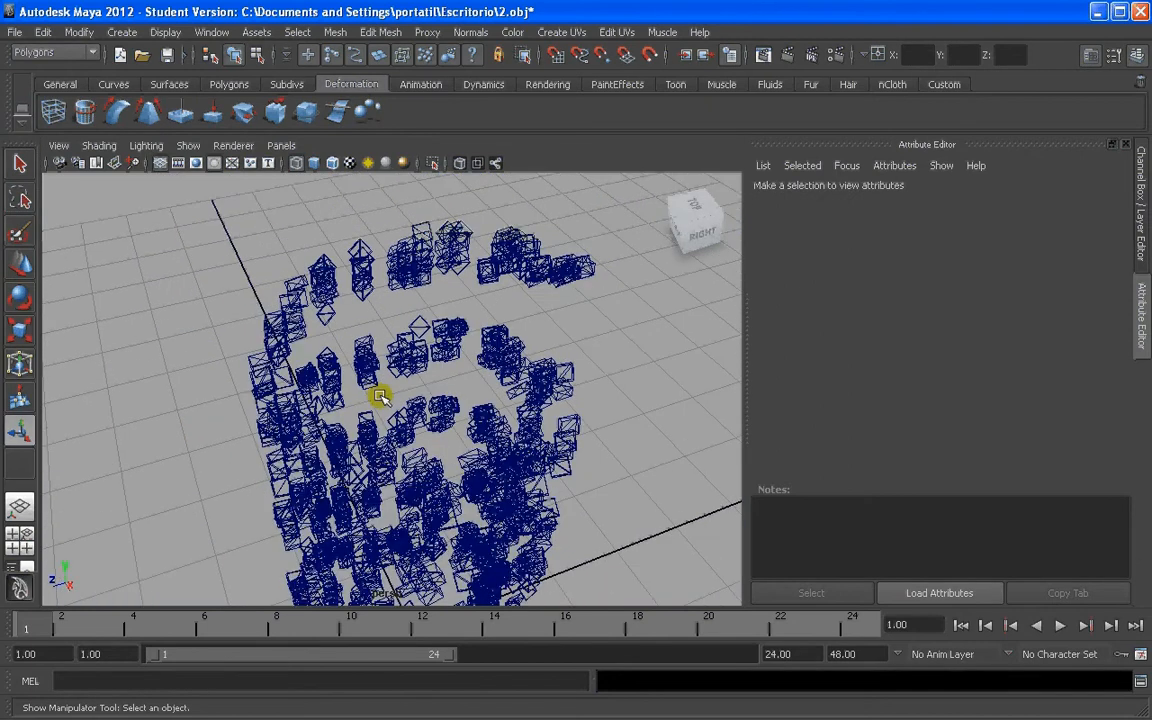
scroll(373, 386, down, 3)
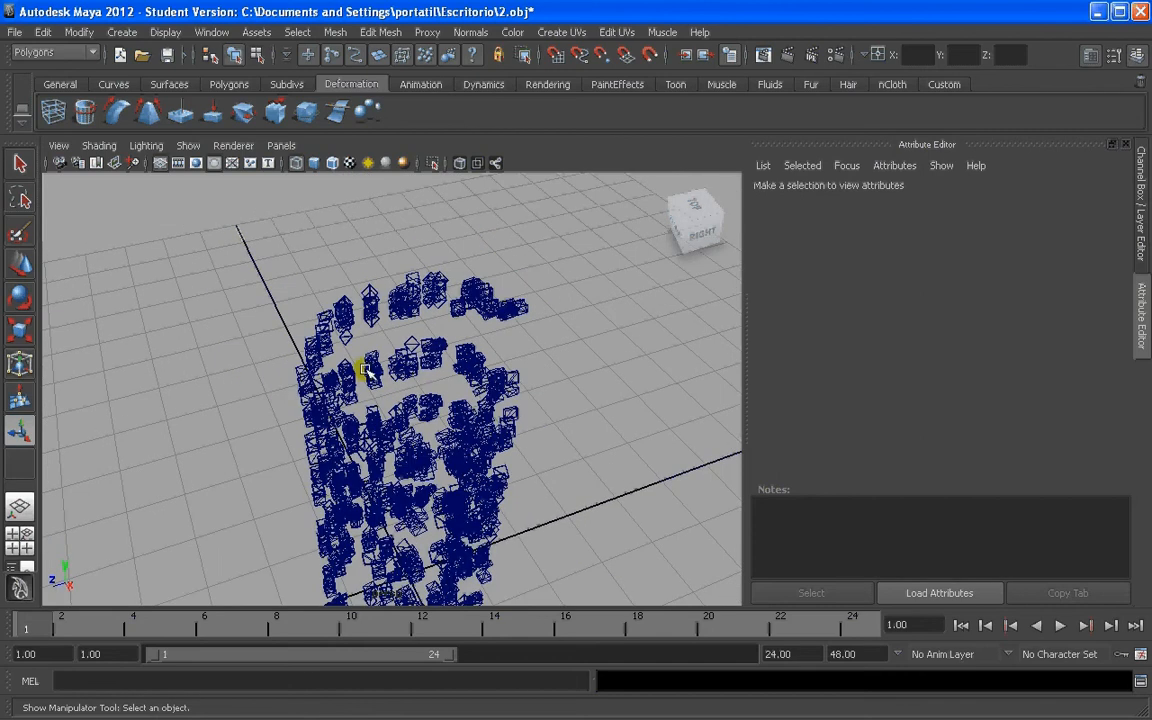
Separate the merged mesh into individual polygon pieces and clear the selection
click(373, 298)
click(335, 32)
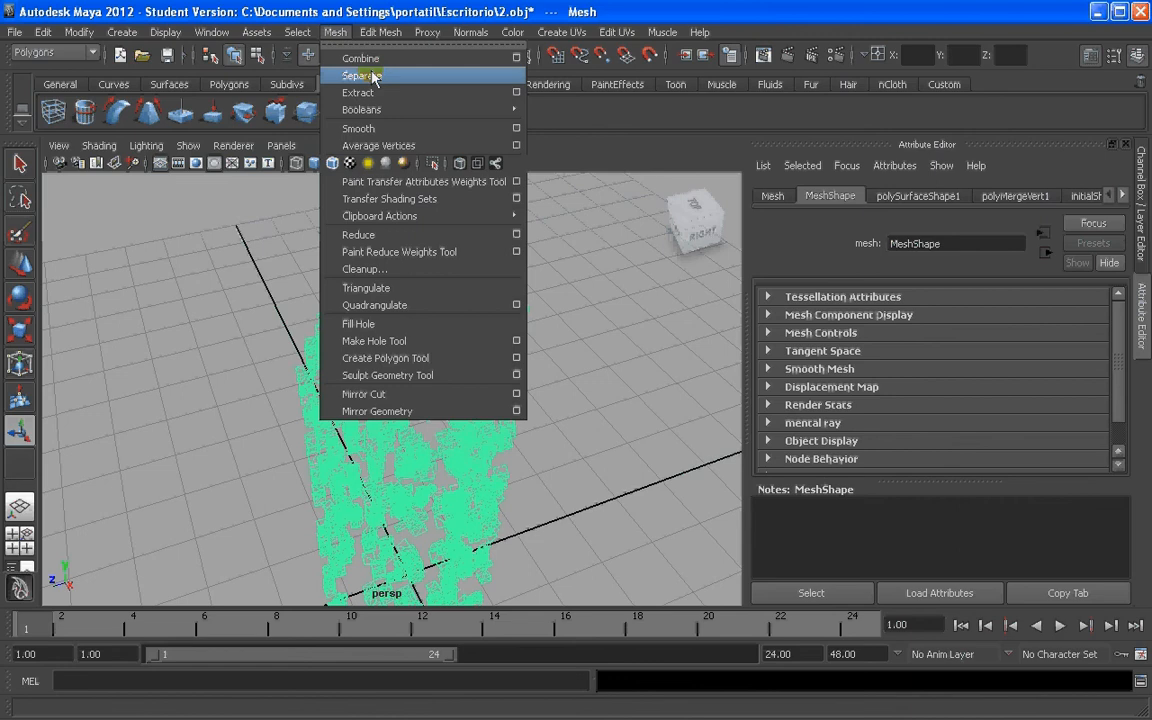
click(362, 76)
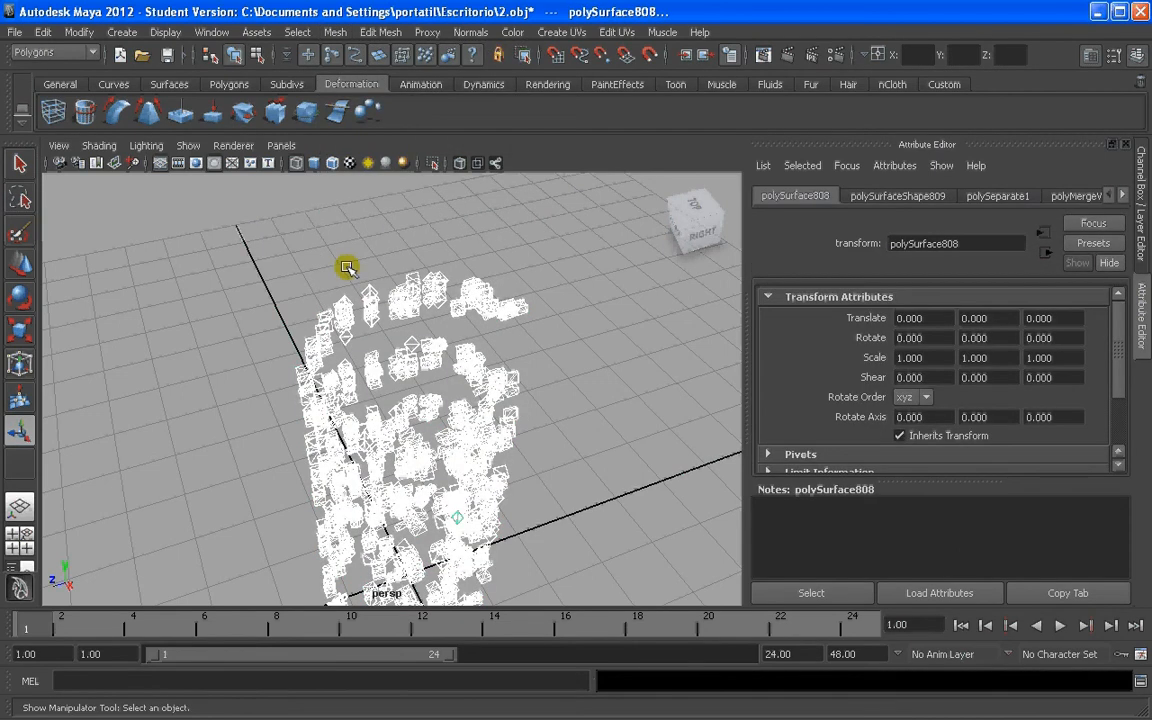
click(370, 290)
click(441, 251)
scroll(441, 251, down, 2)
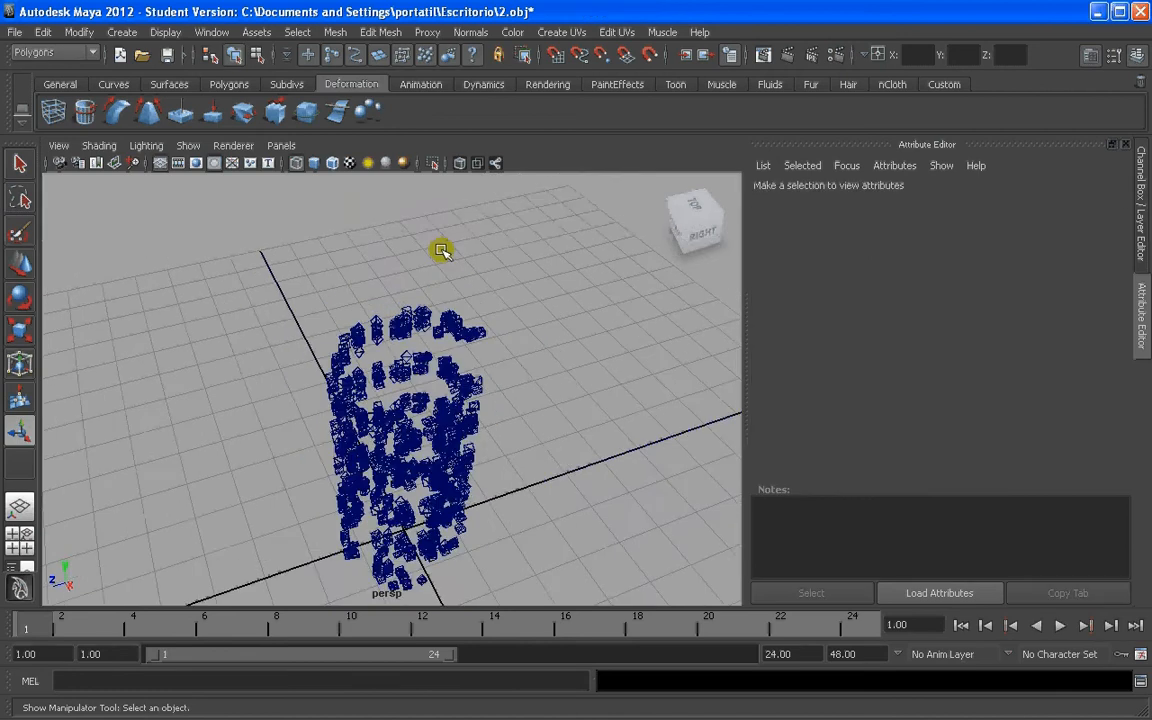
Move all the separated pieces together about 0.49 cm upward along Y and deselect them
alt+drag(441, 251, 428, 405)
drag(329, 285, 542, 522)
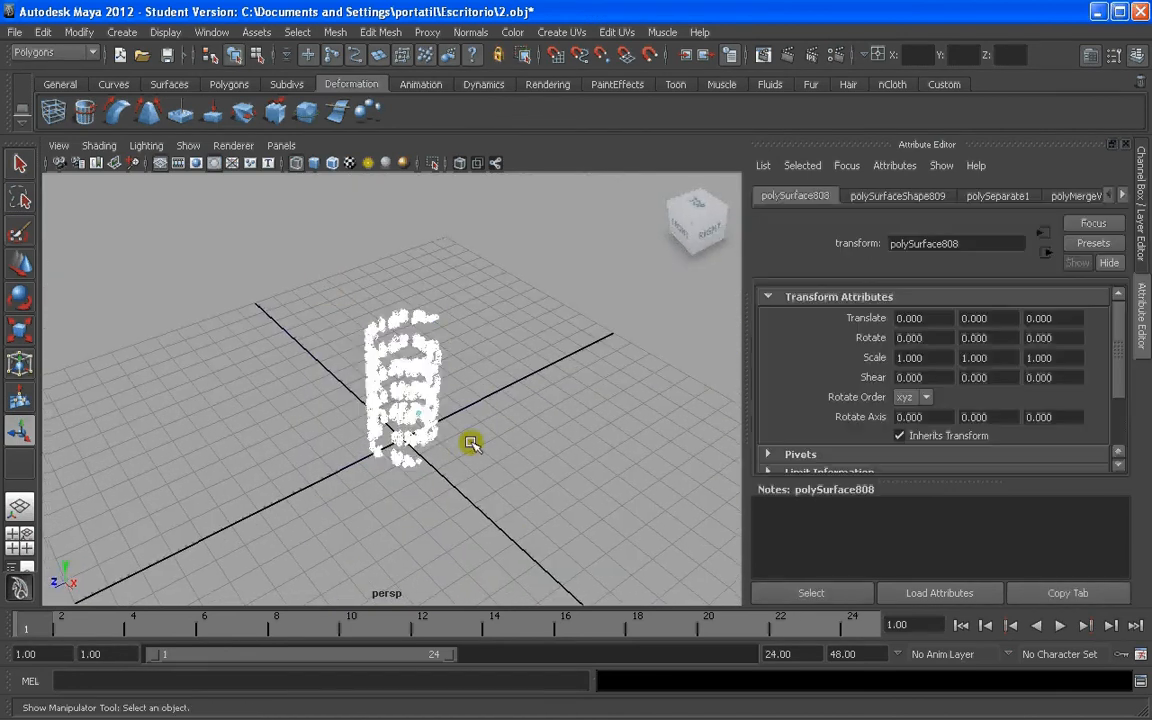
key(w)
drag(410, 368, 400, 384)
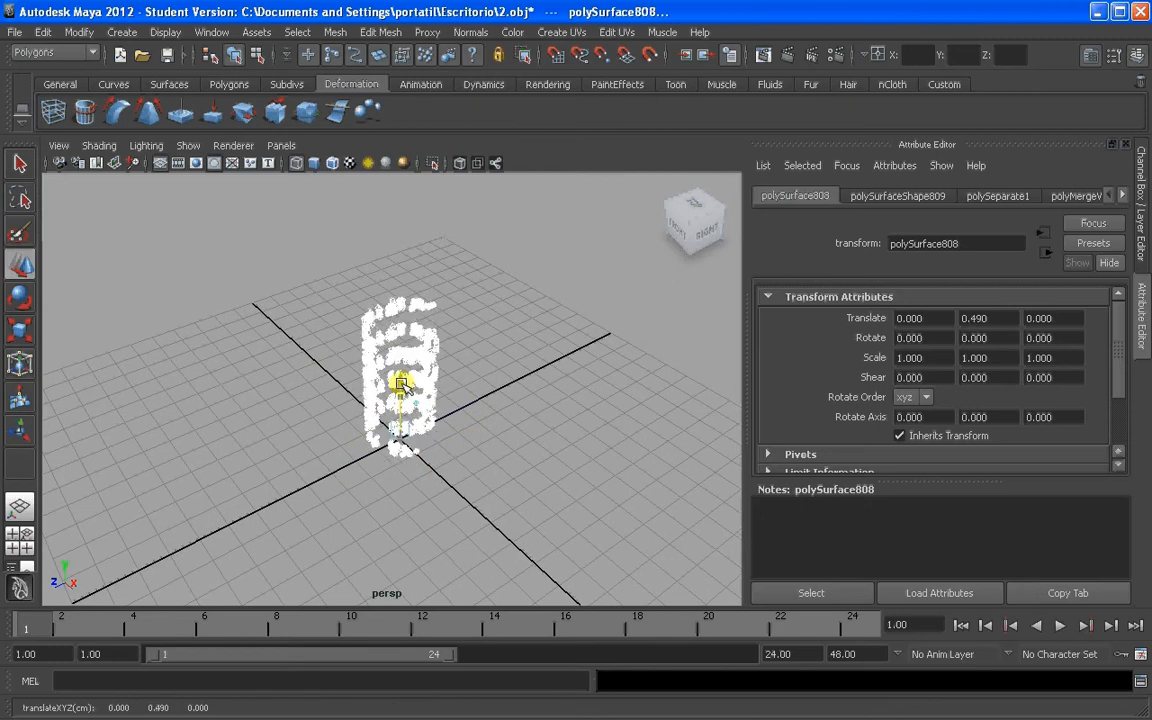
click(458, 437)
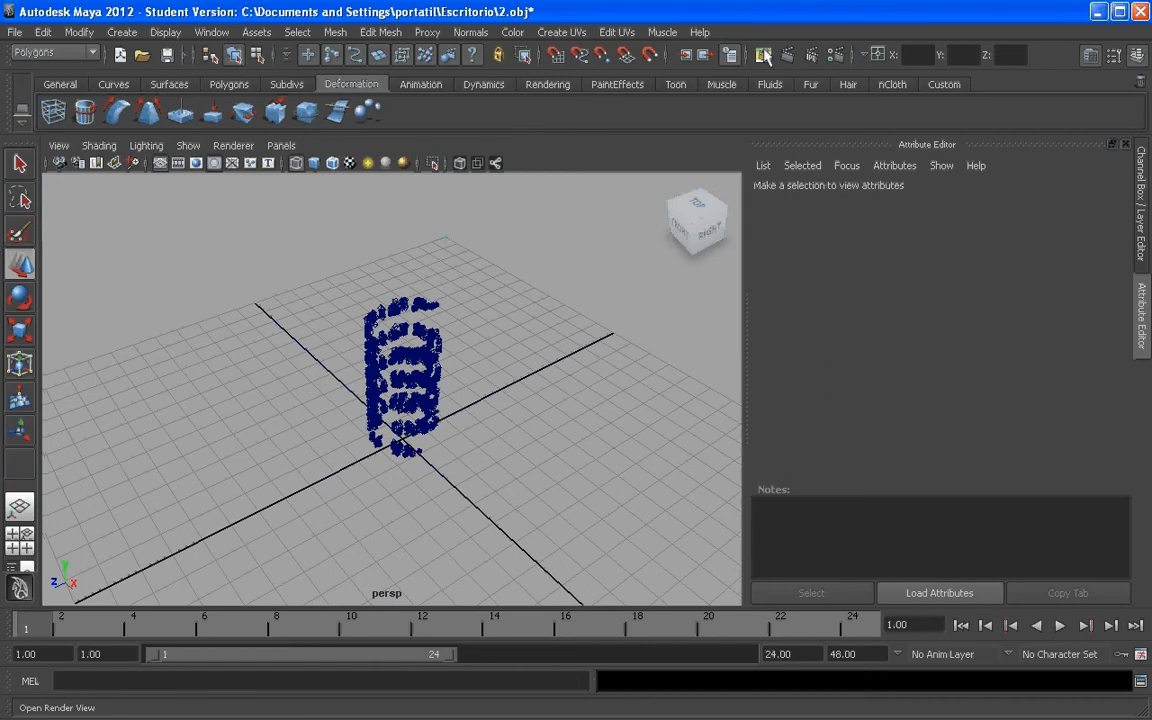
Set the renderer to mental ray and the image size preset to HD 720 in the render settings
click(836, 57)
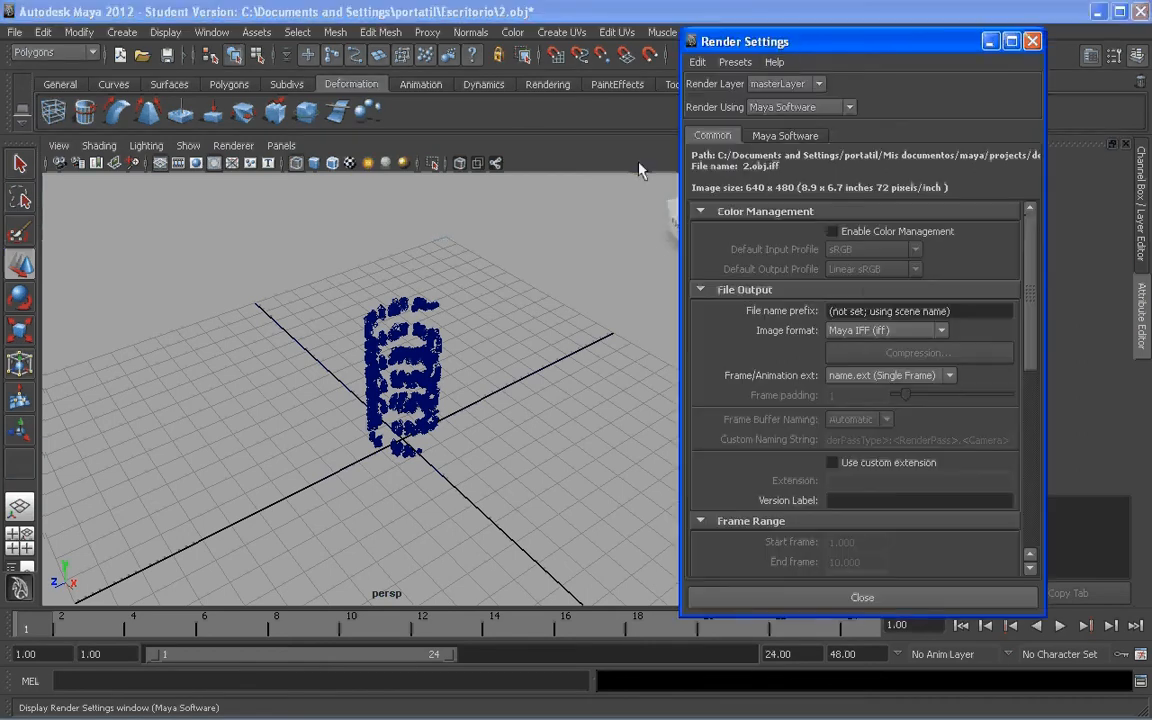
click(800, 107)
click(785, 159)
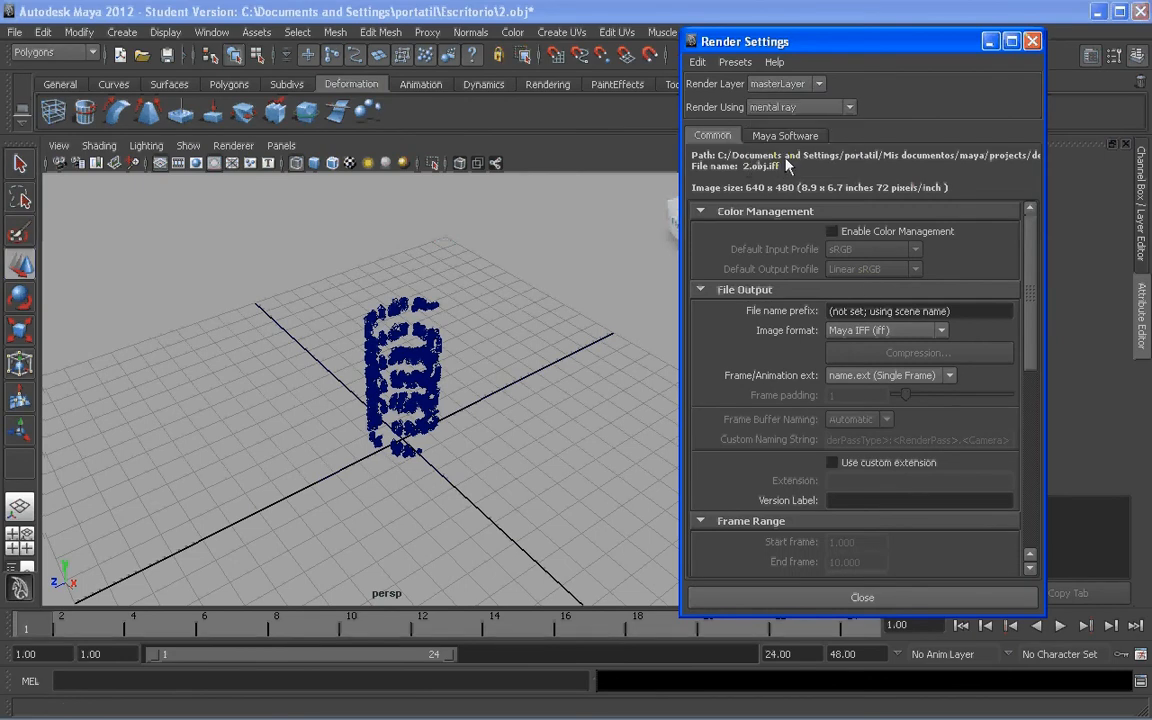
drag(1031, 316, 964, 424)
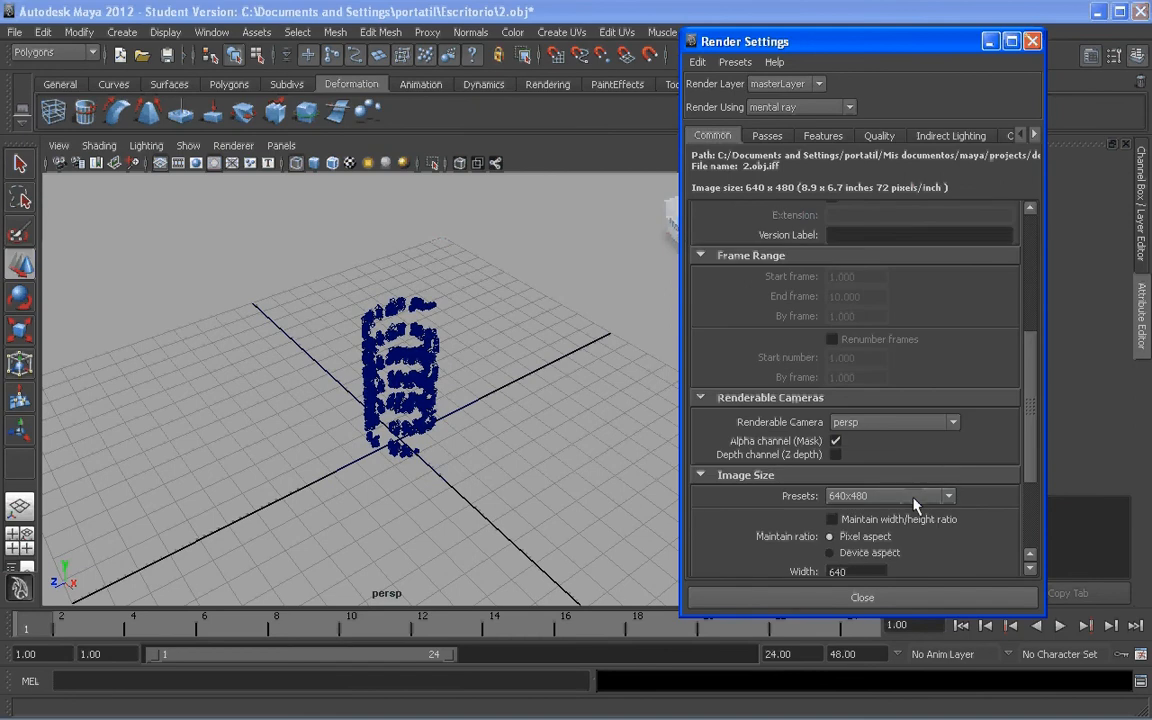
click(855, 497)
scroll(880, 575, down, 1)
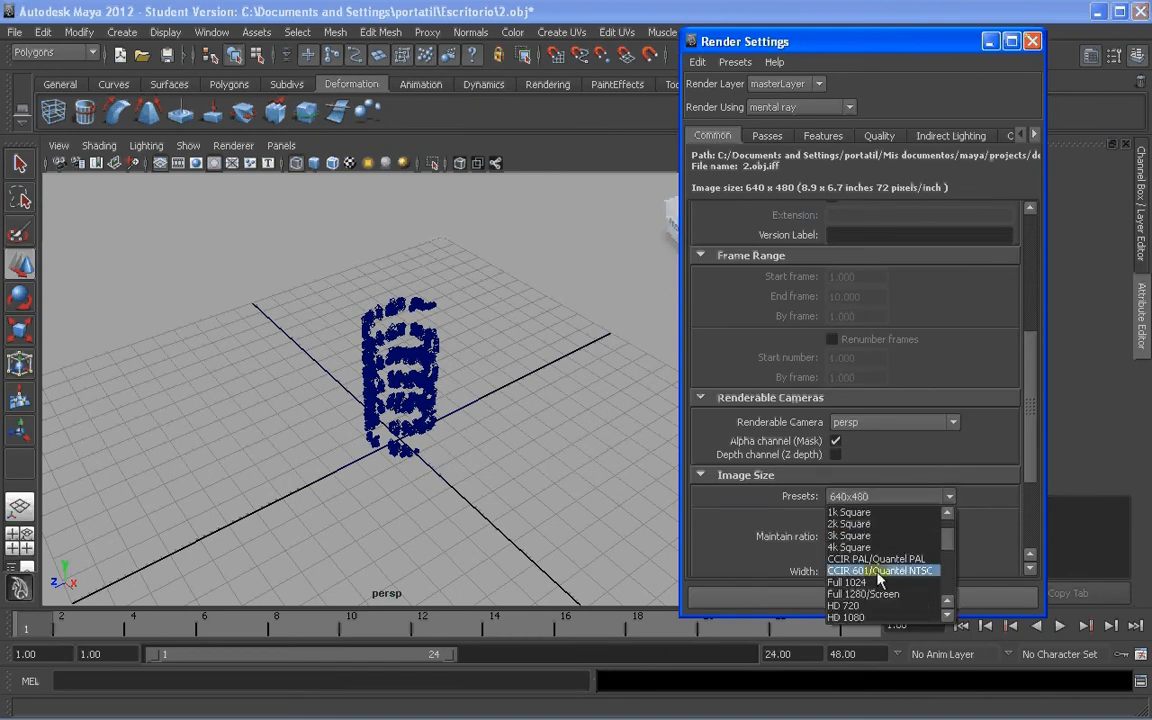
scroll(879, 578, down, 1)
click(872, 571)
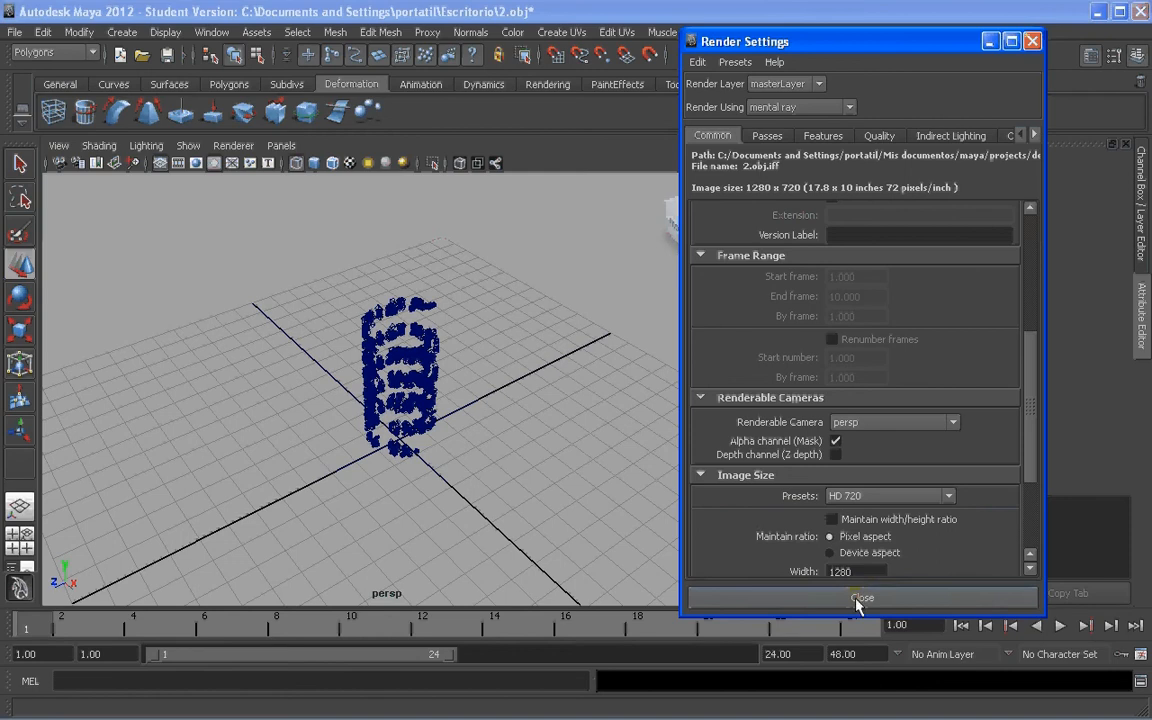
Set the mental ray quality preset to Production in the render settings
click(878, 136)
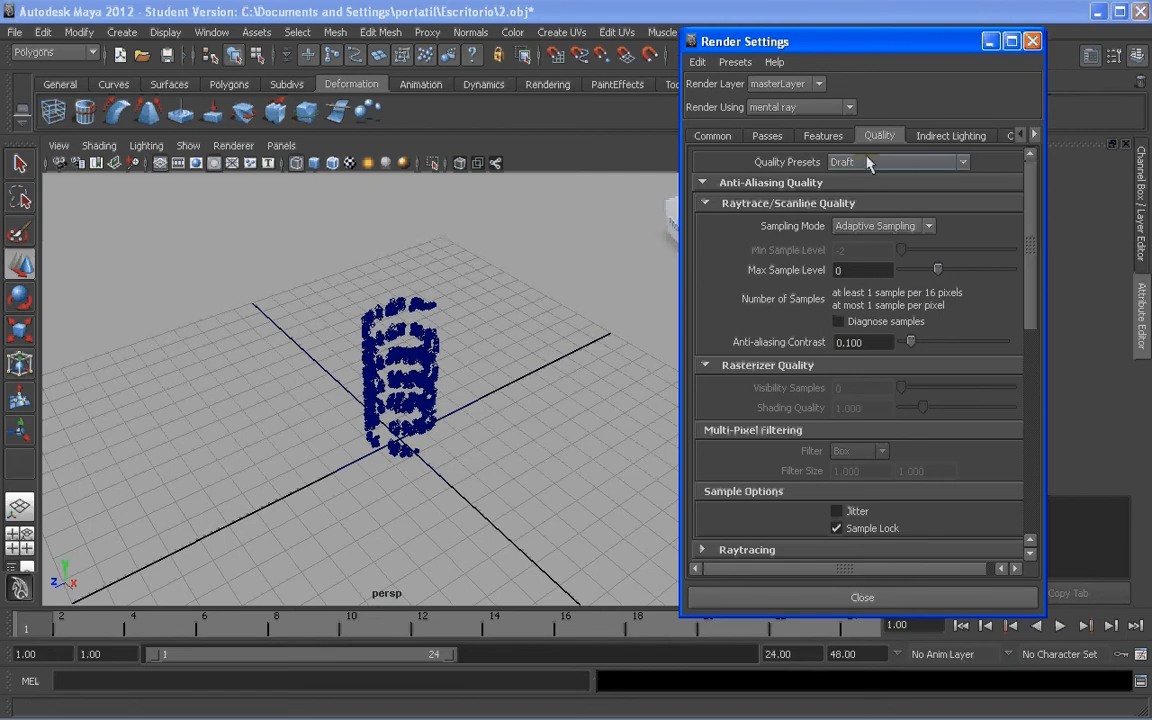
click(961, 163)
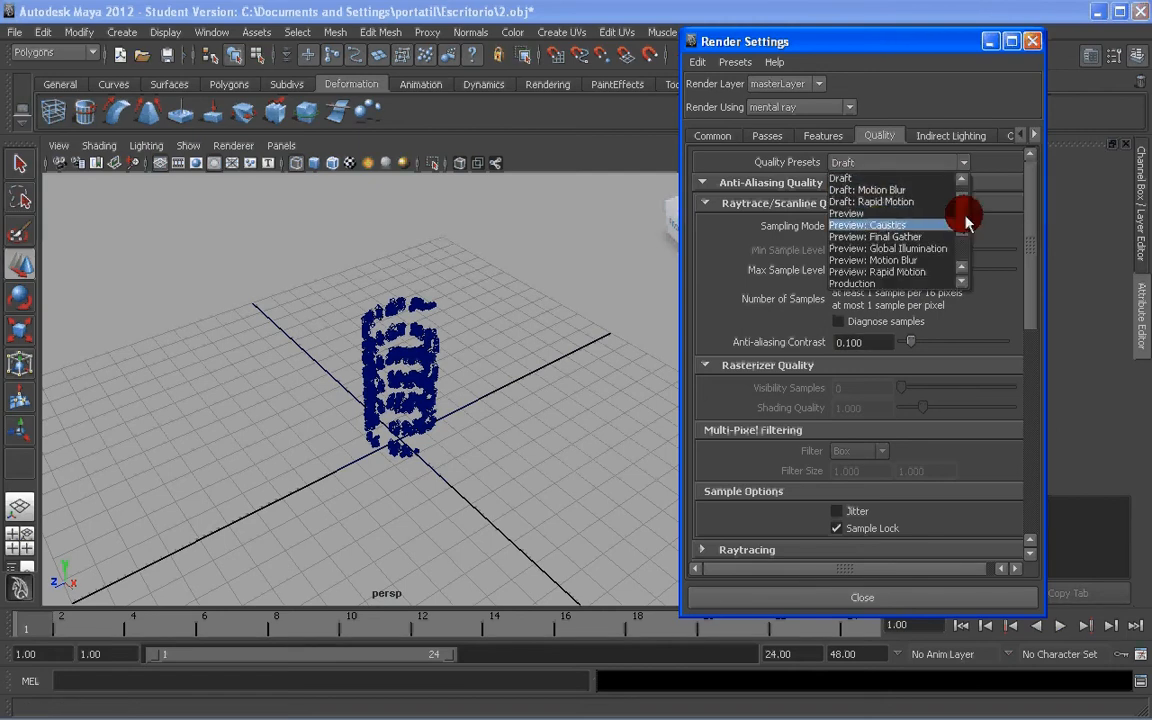
scroll(905, 238, down, 1)
click(887, 248)
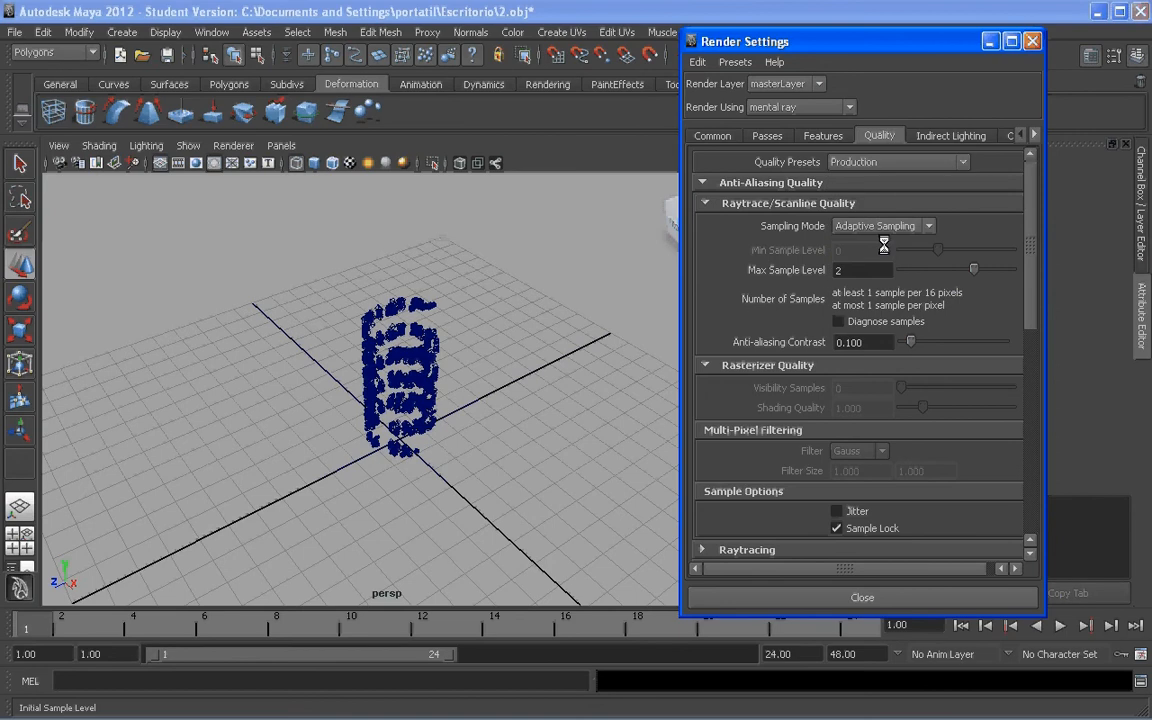
click(952, 136)
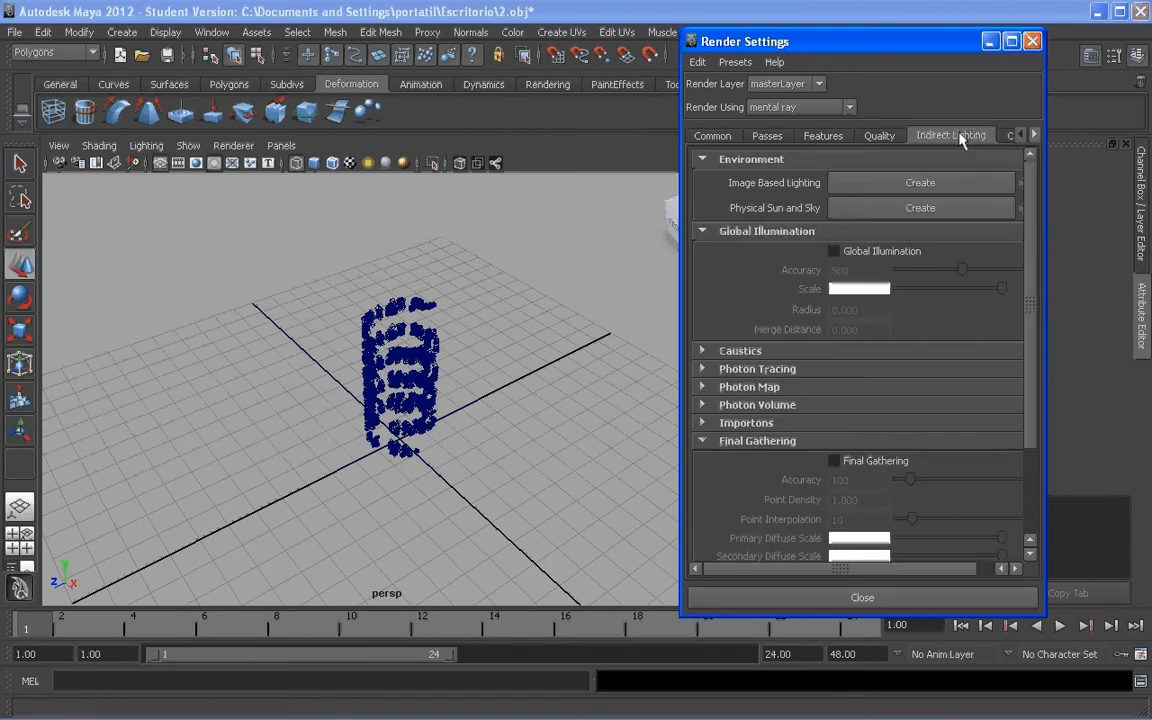
click(879, 136)
mouse_move(1030, 220)
mouse_down()
mouse_move(959, 355)
mouse_move(1035, 452)
mouse_move(1030, 205)
mouse_up()
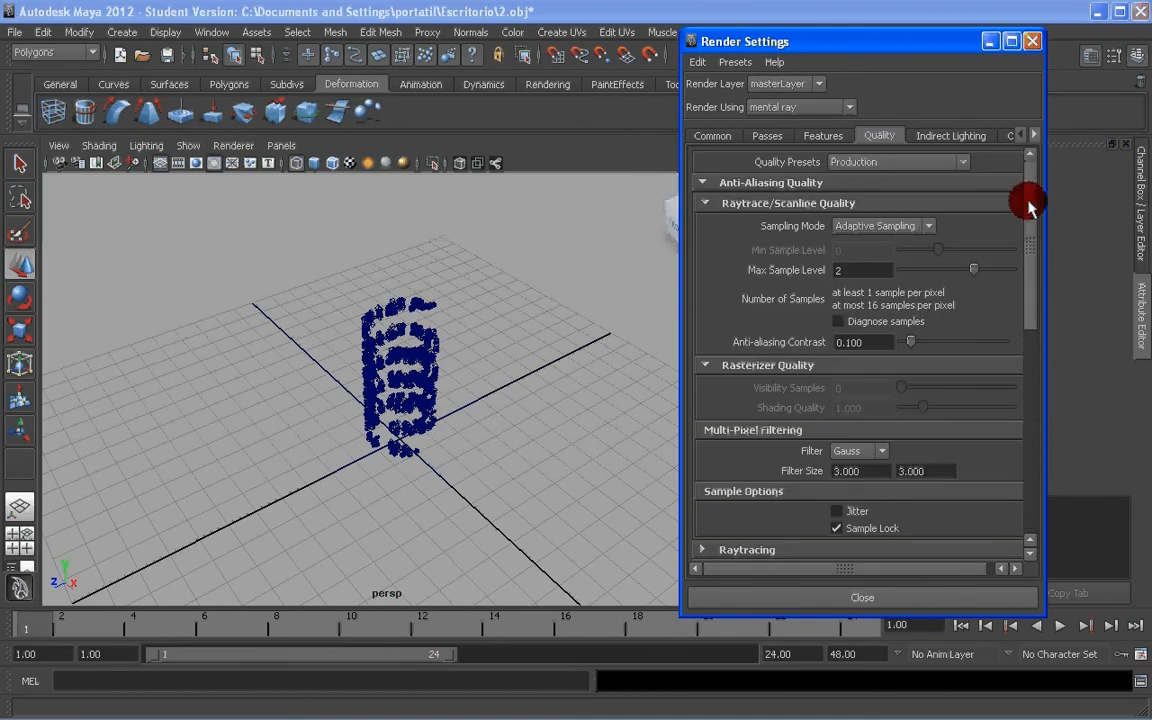
Create a Physical Sun and Sky environment for the scene and close the render settings
click(950, 136)
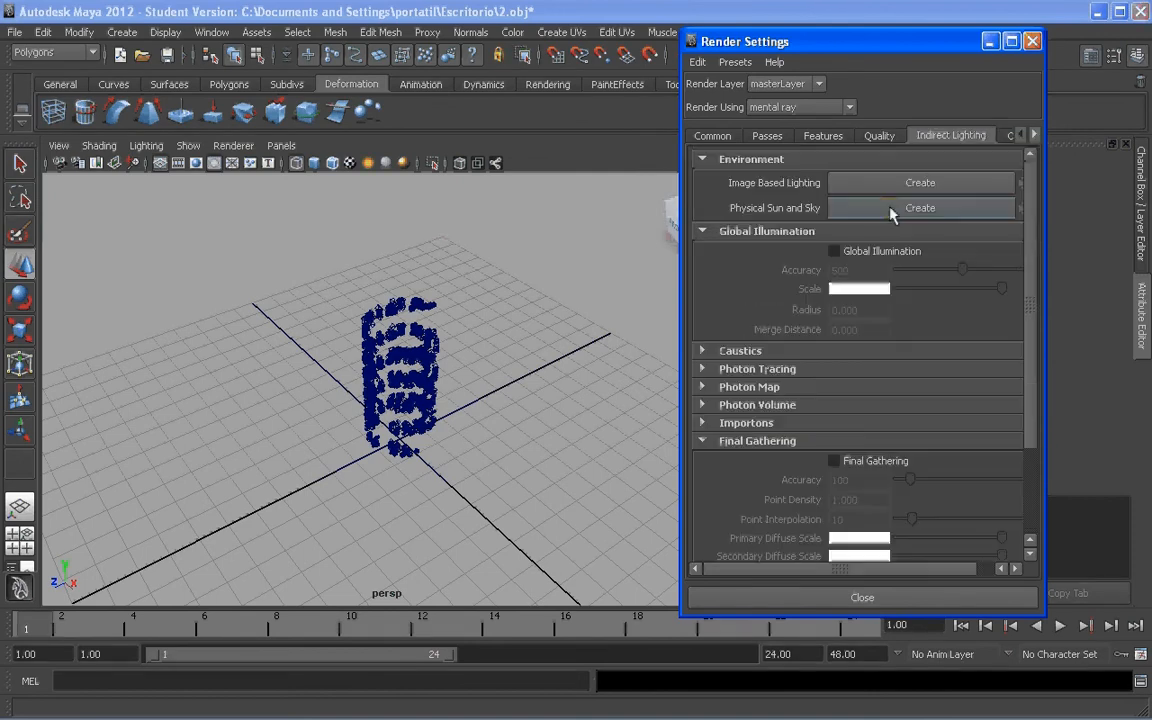
click(890, 208)
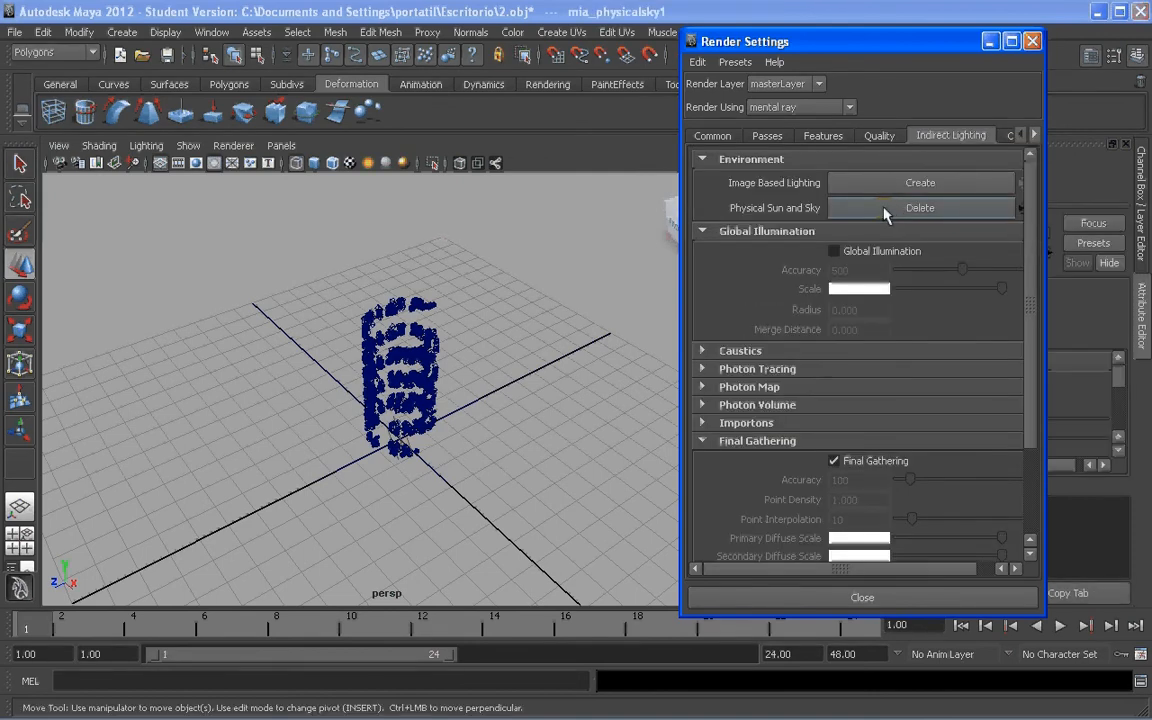
click(1033, 42)
Create a polygon plane at the origin, scale it uniformly well beyond the grid as a floor, and deselect it
alt+right_drag(548, 429, 226, 180)
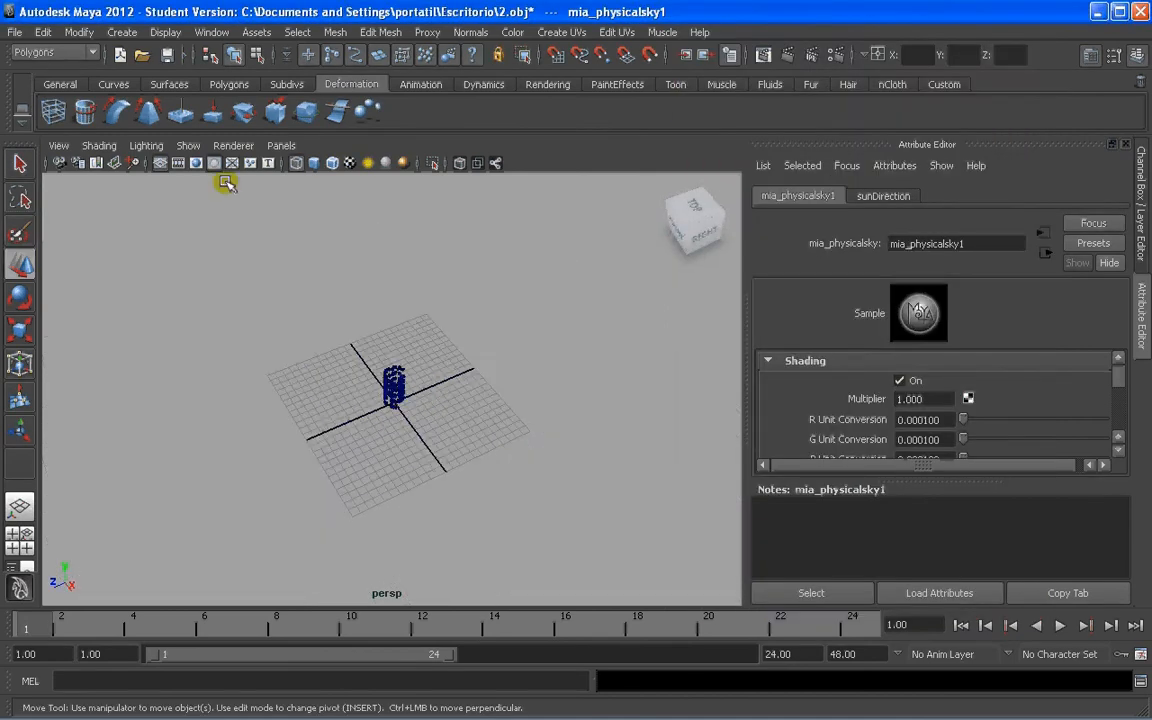
click(229, 84)
click(178, 111)
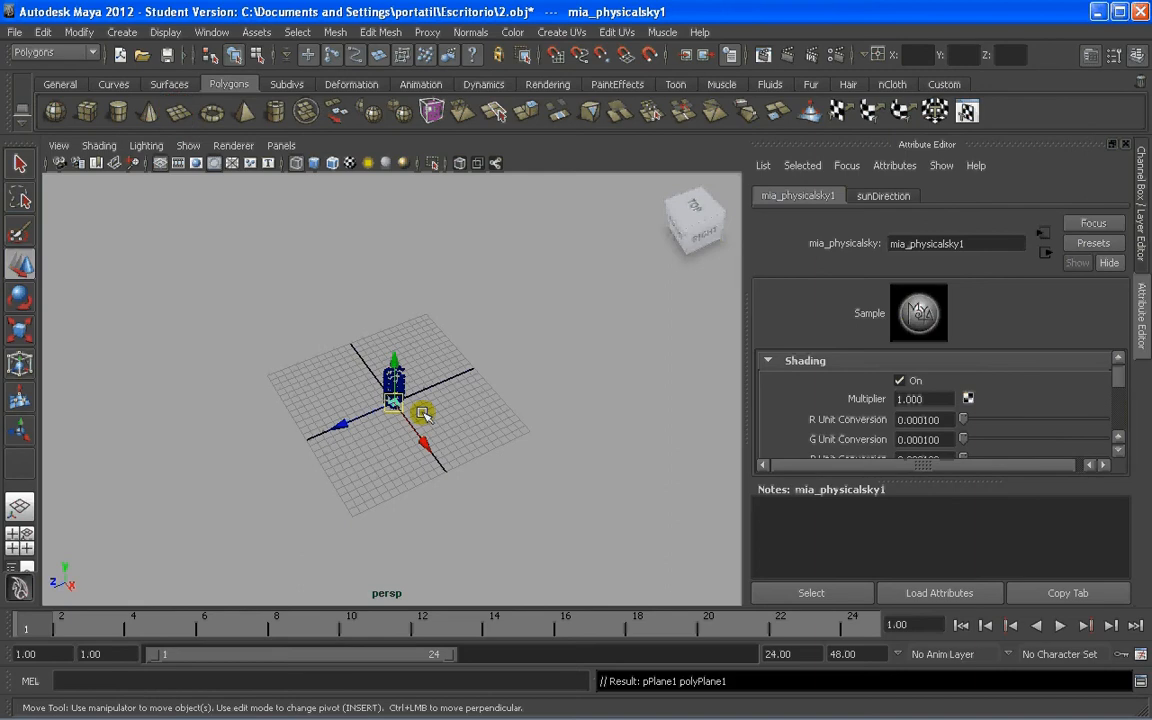
key(r)
drag(396, 407, 751, 380)
click(550, 252)
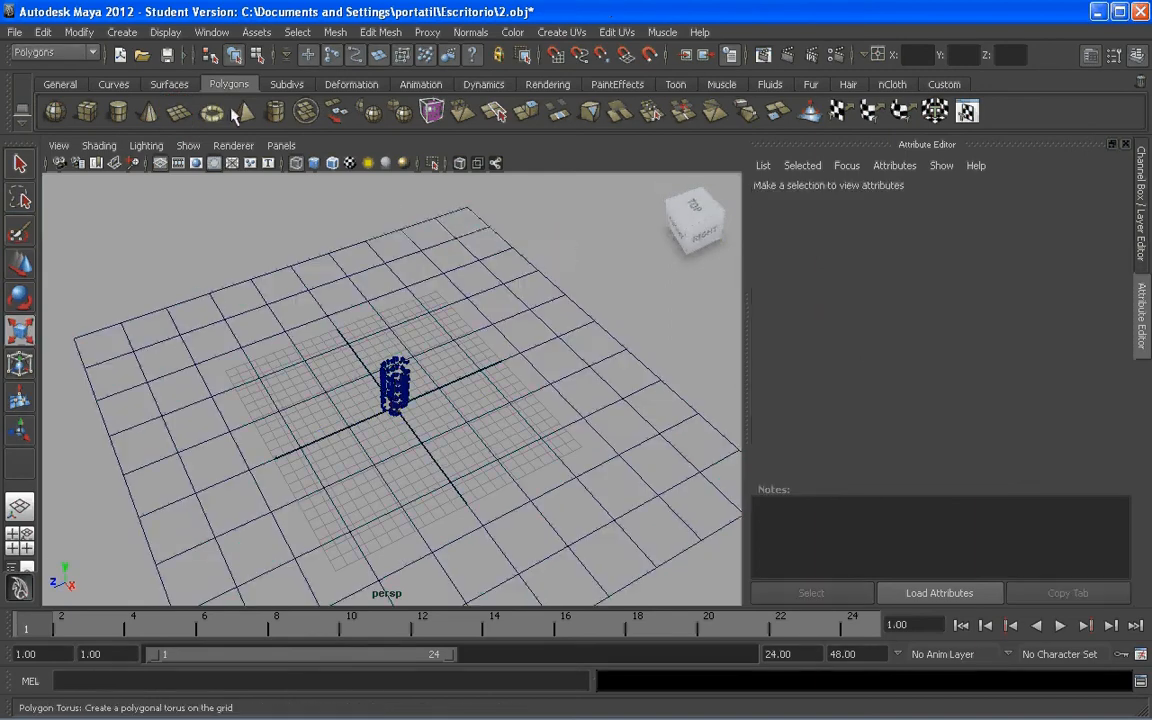
Open the Hypershade beside the model and list the mental ray nodes with their full names readable
click(378, 32)
mouse_move(325, 33)
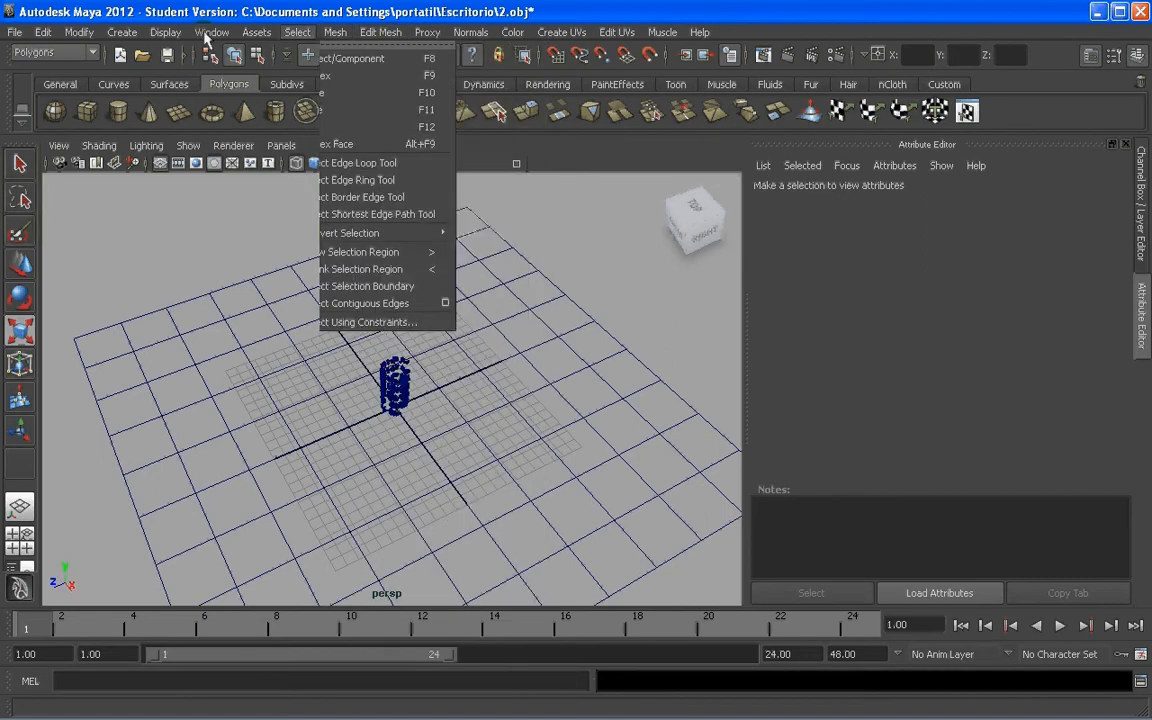
mouse_move(211, 32)
mouse_move(250, 75)
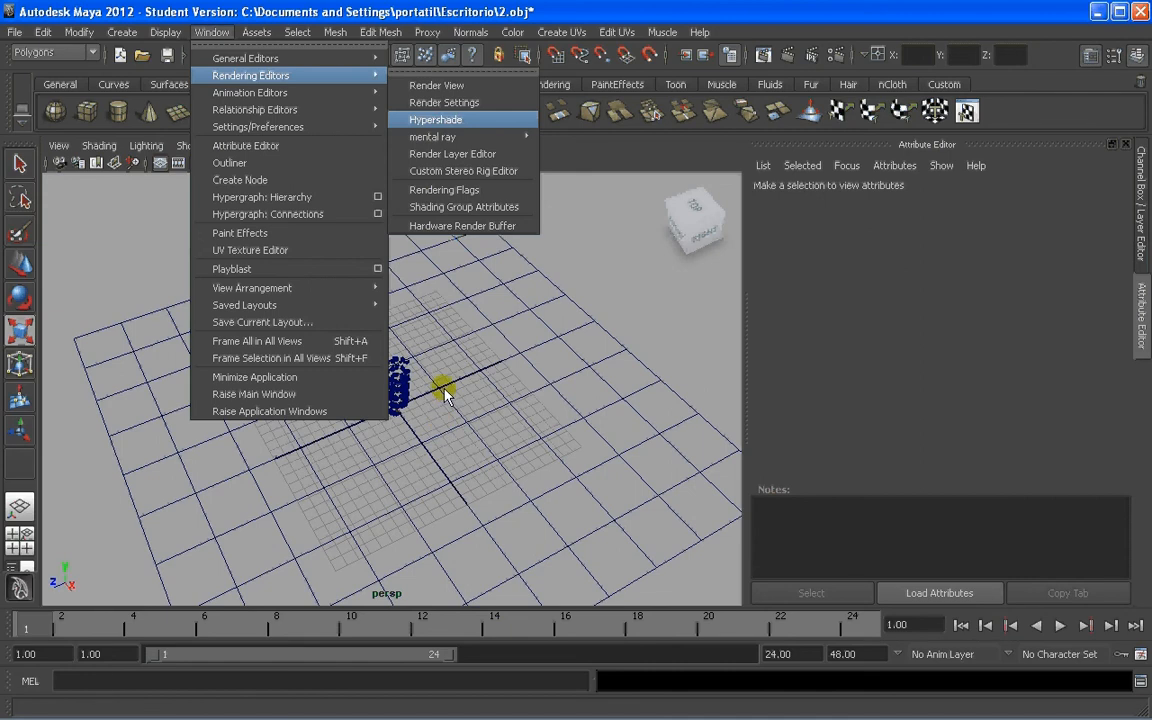
click(436, 119)
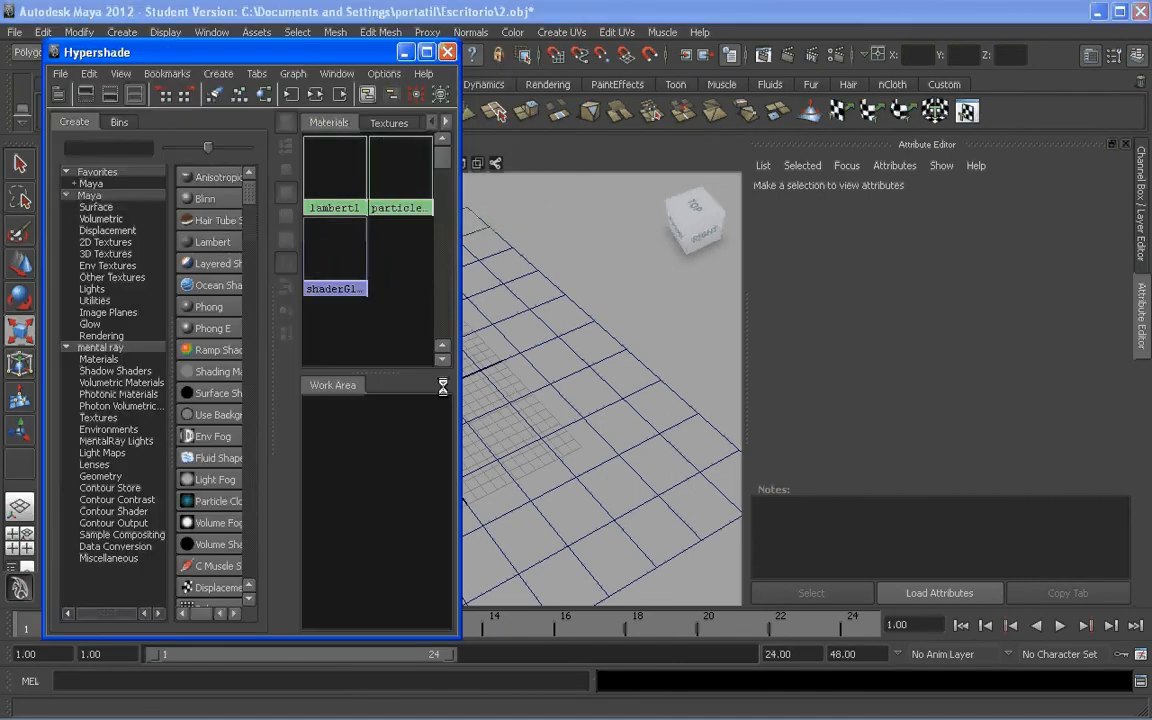
drag(307, 57, 900, 41)
click(692, 331)
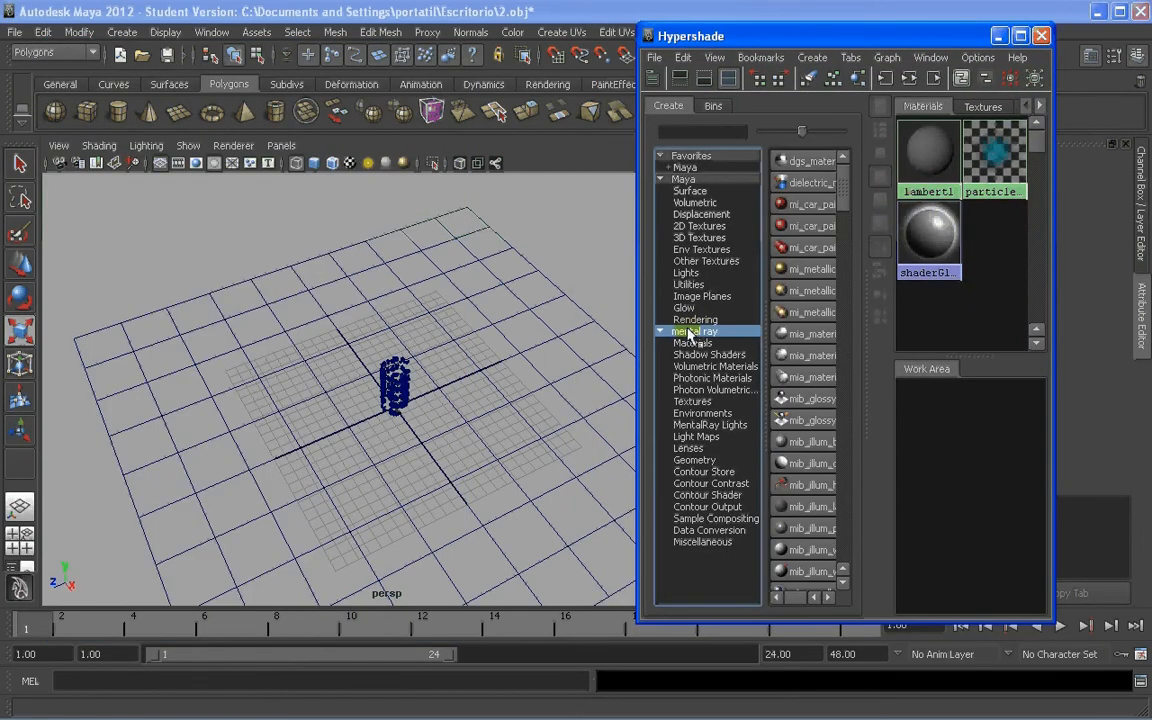
drag(765, 423, 698, 446)
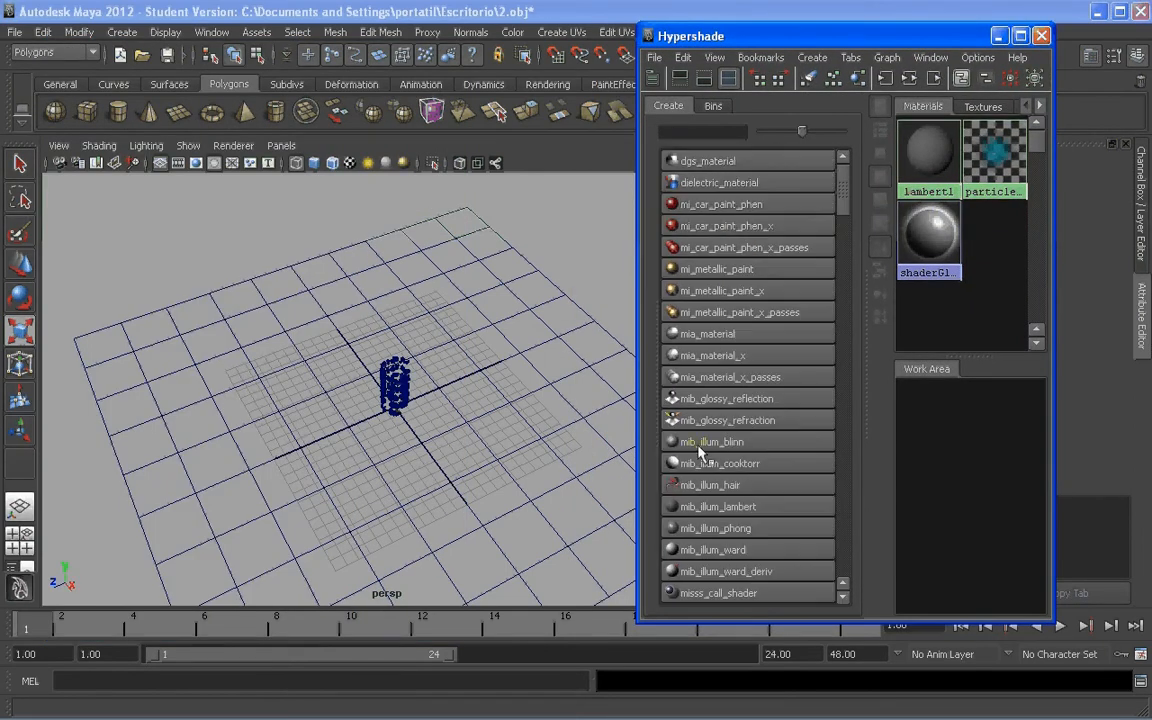
drag(864, 419, 840, 419)
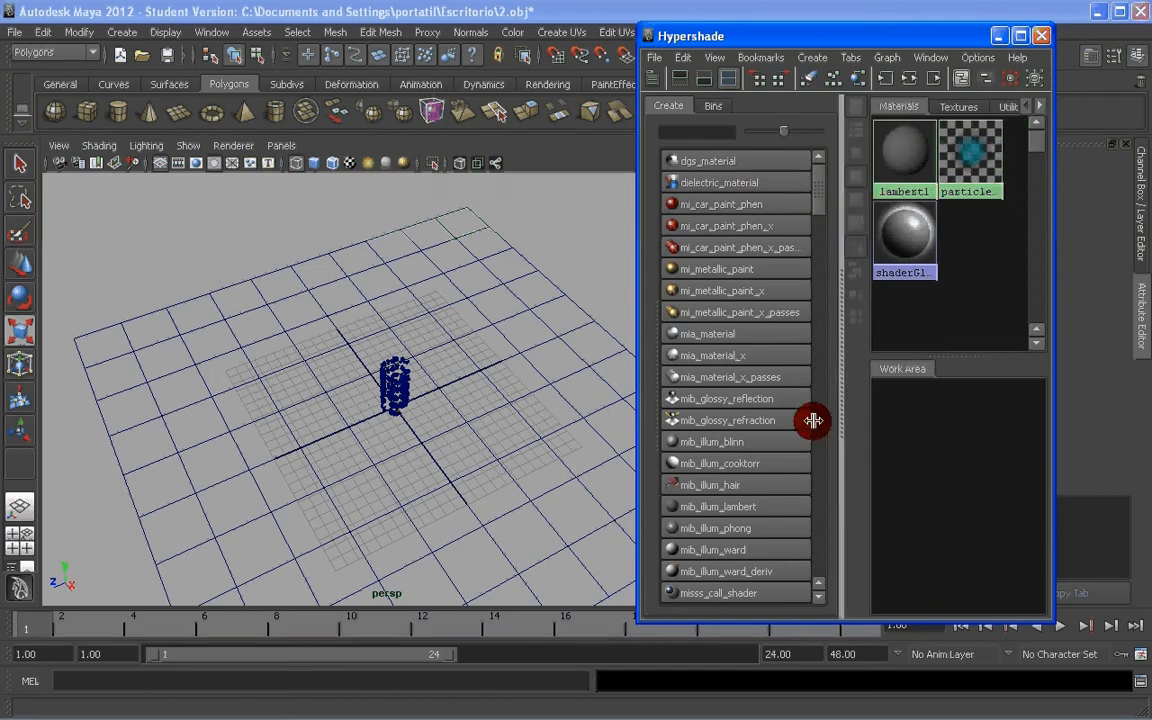
Create two mia_material_x materials for the floor and the pieces
click(706, 356)
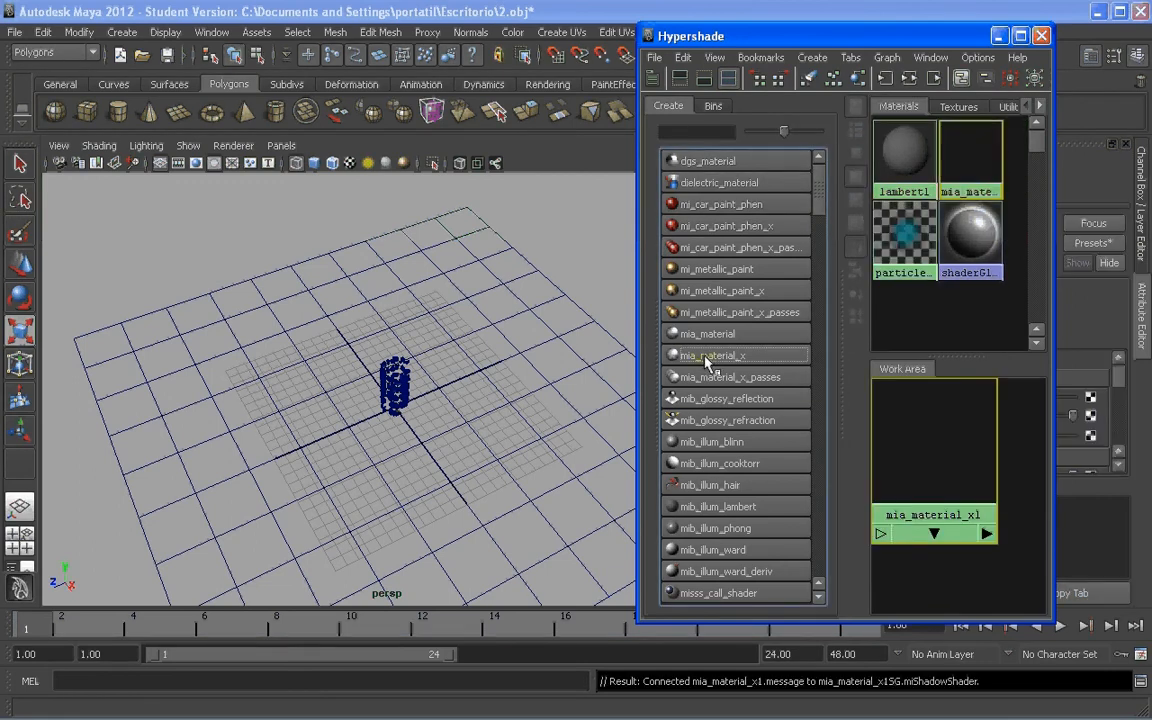
click(706, 358)
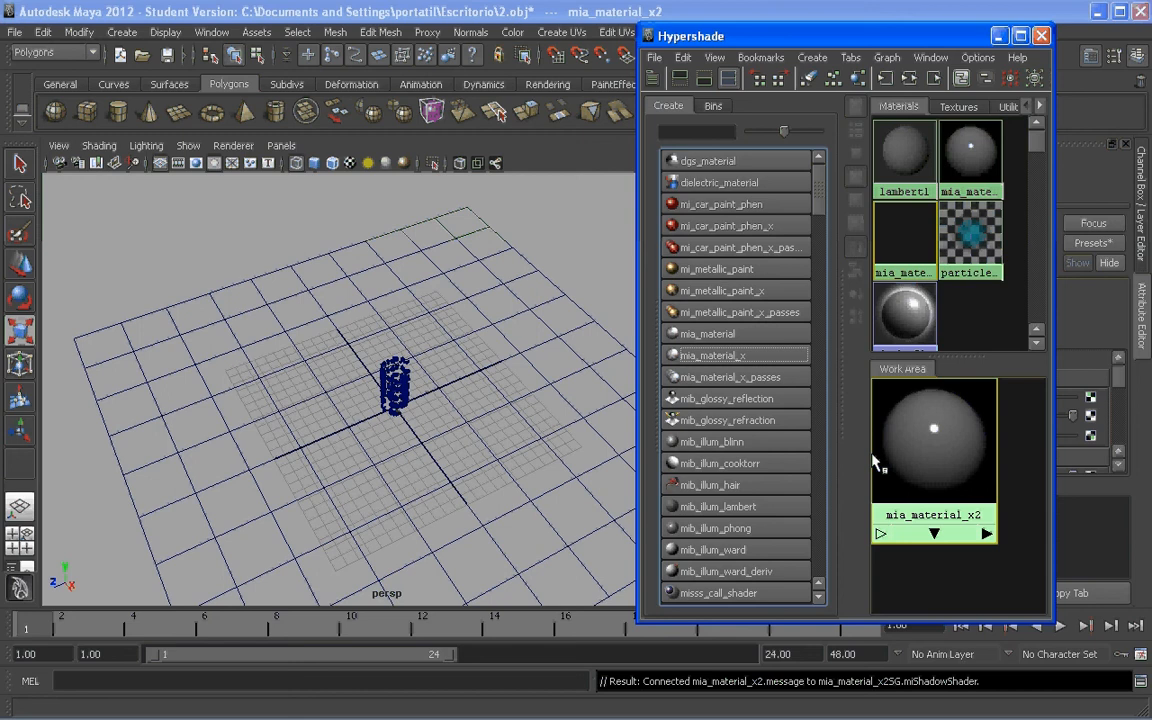
scroll(946, 463, down, 2)
scroll(953, 461, down, 2)
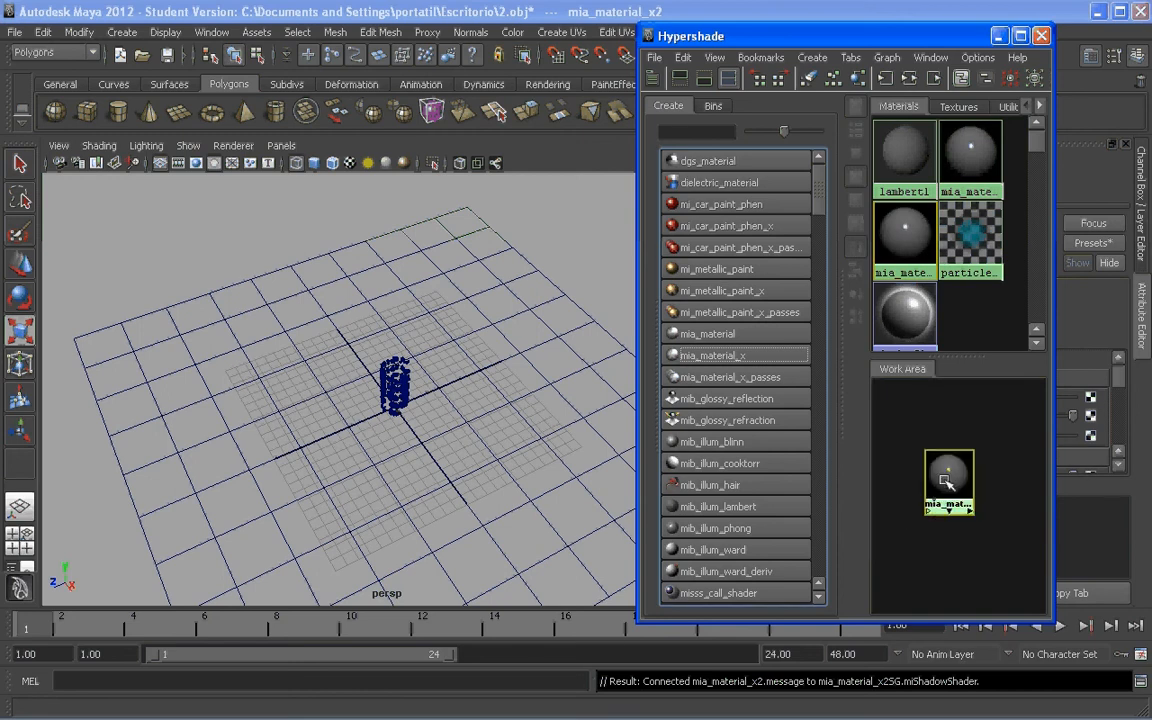
Assign the first mia_material_x material to the floor plane
click(275, 288)
right_drag(946, 473, 926, 432)
drag(957, 482, 936, 470)
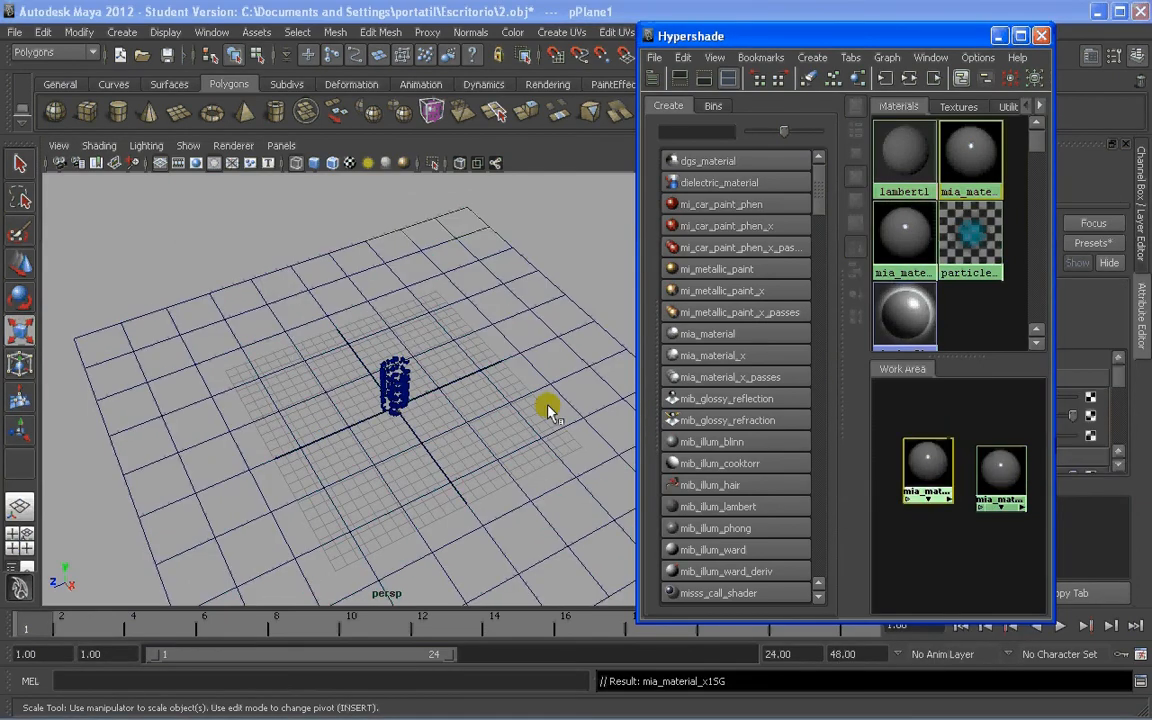
Select all the separated pieces without the floor plane and assign the second mia_material_x material to them
drag(311, 218, 428, 412)
shift+click(545, 275)
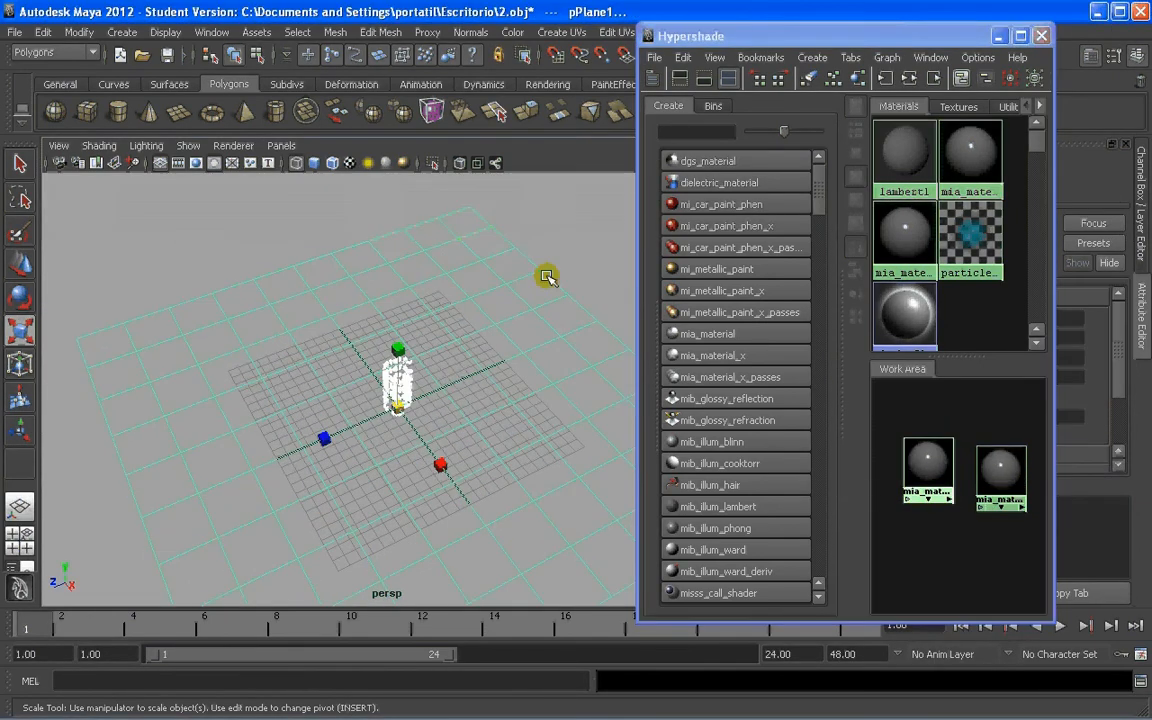
shift+drag(559, 242, 501, 292)
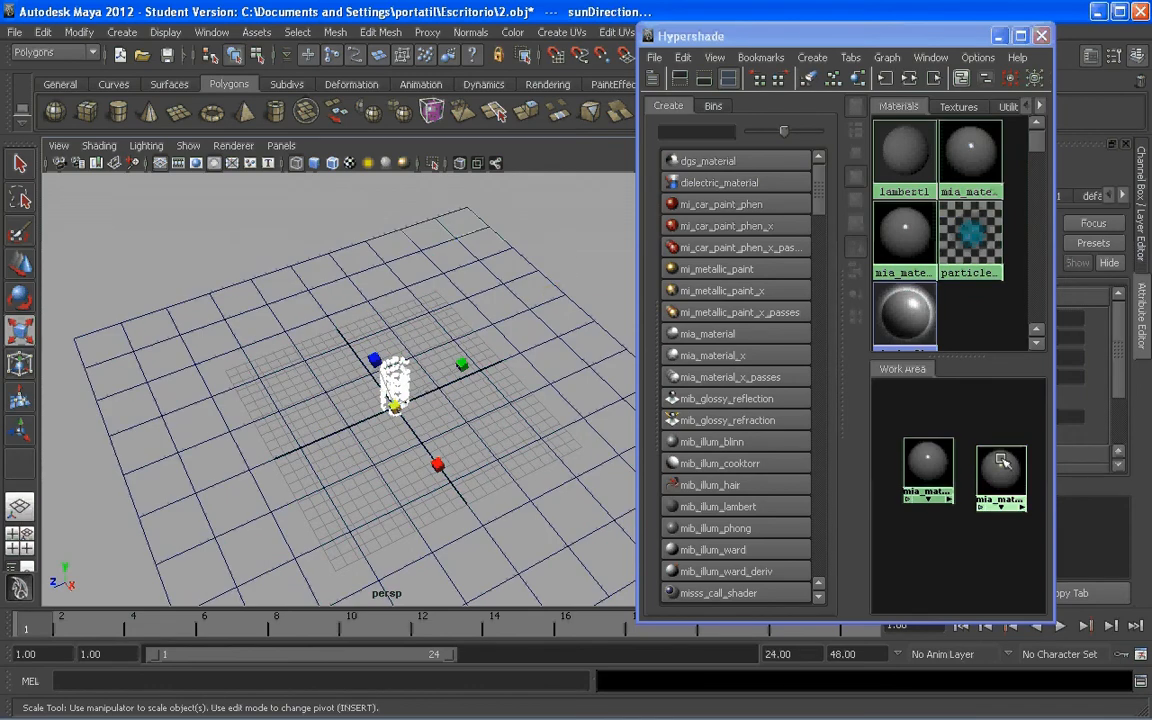
right_drag(1003, 462, 963, 416)
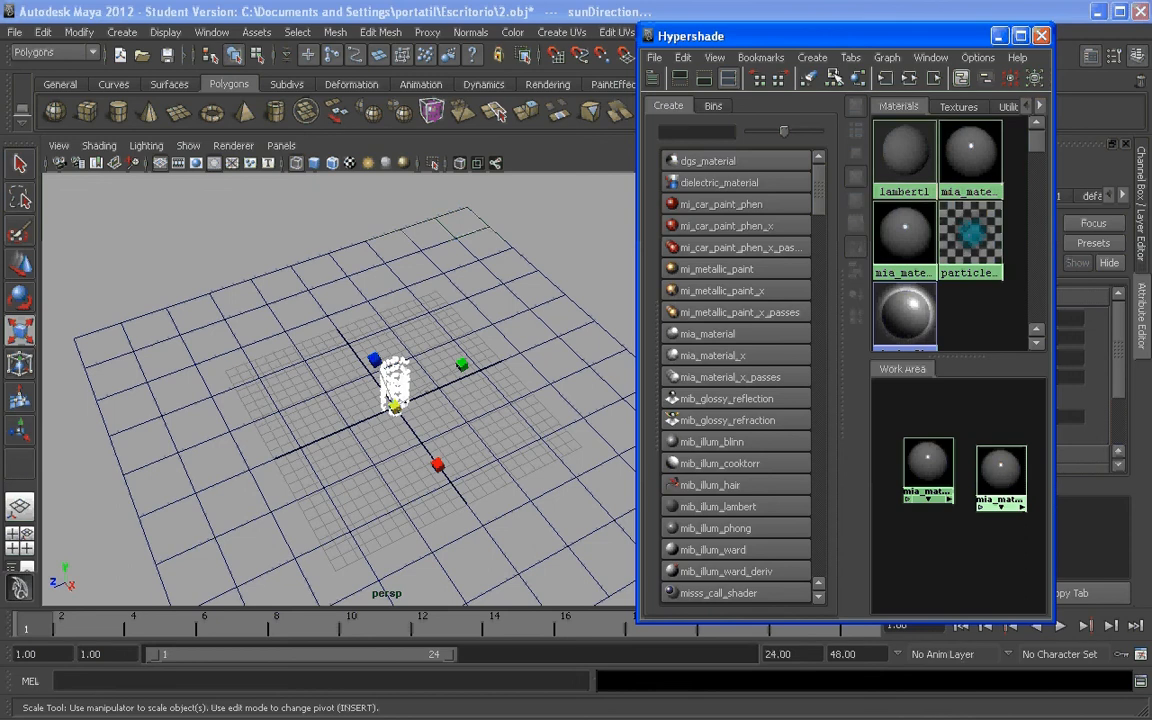
click(931, 540)
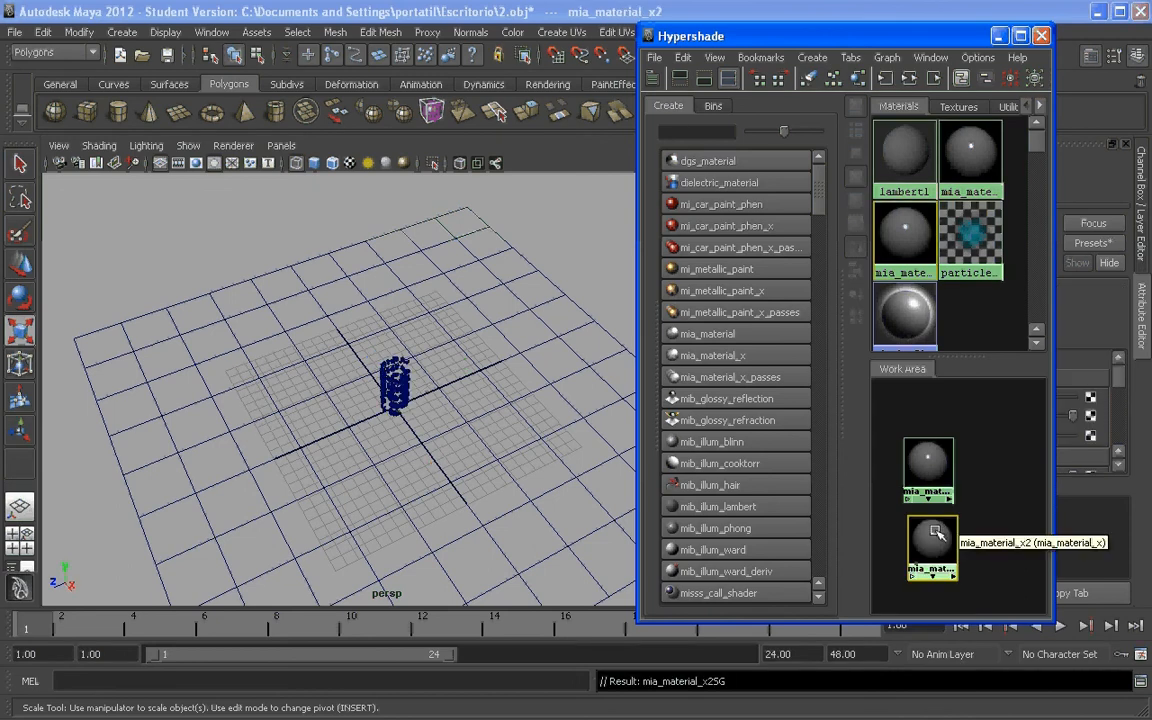
click(504, 452)
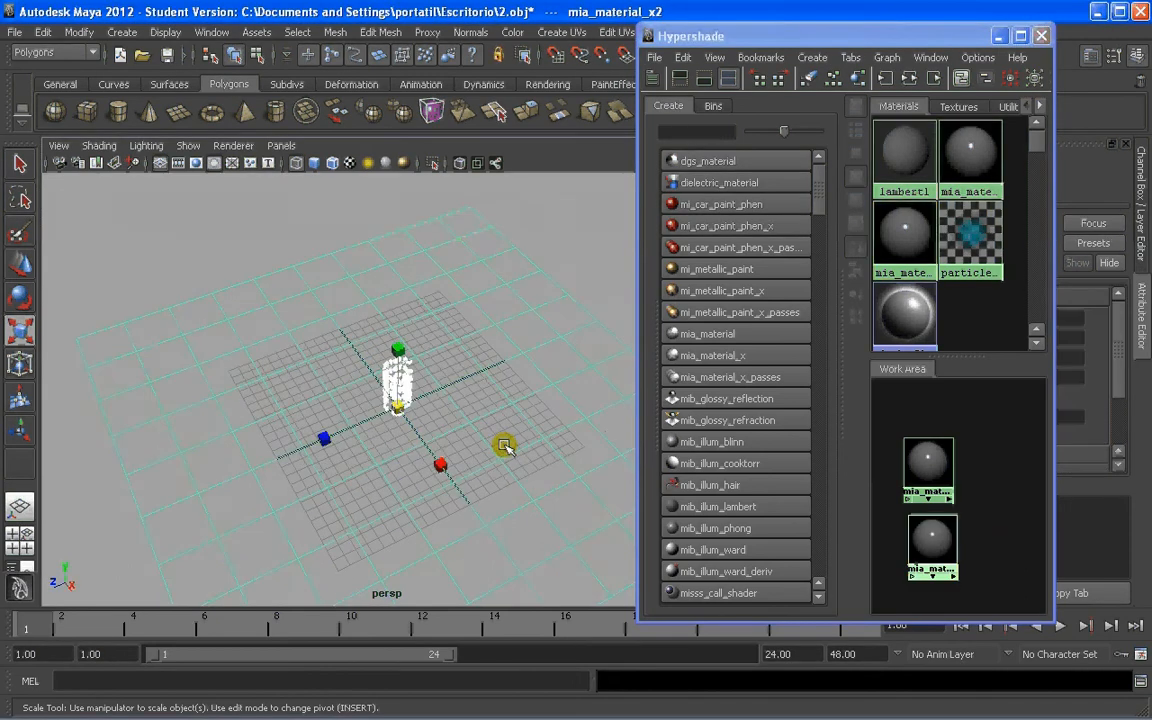
drag(557, 226, 503, 300)
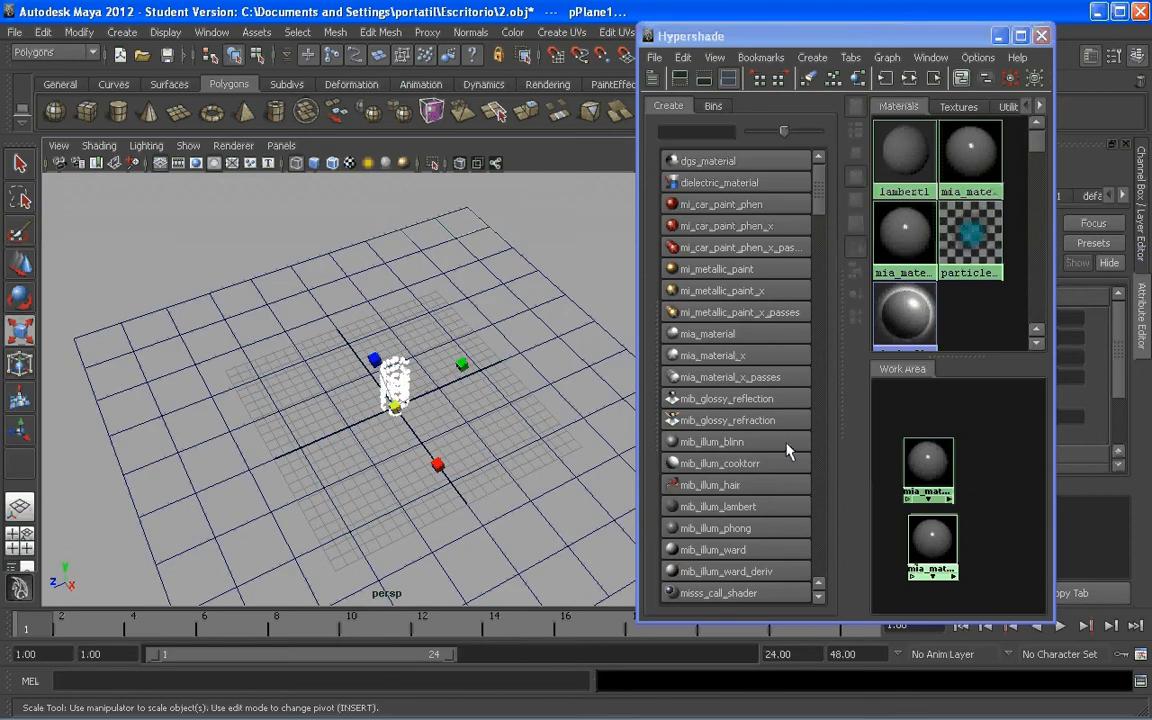
right_click(935, 540)
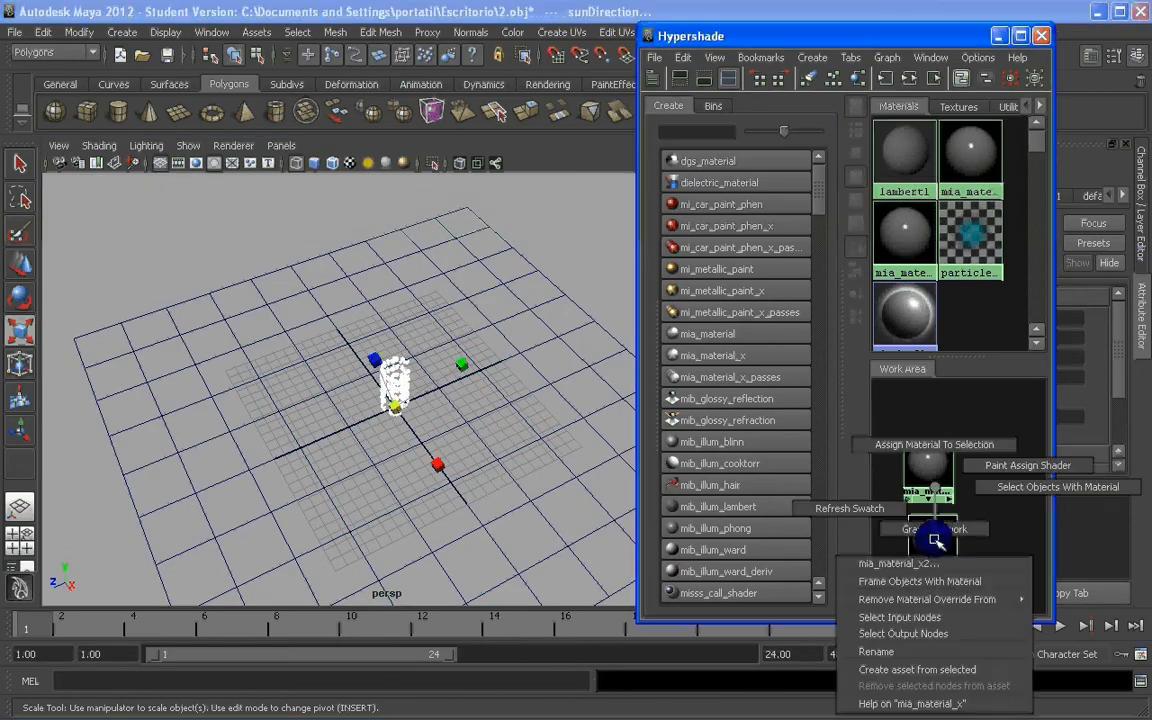
click(920, 447)
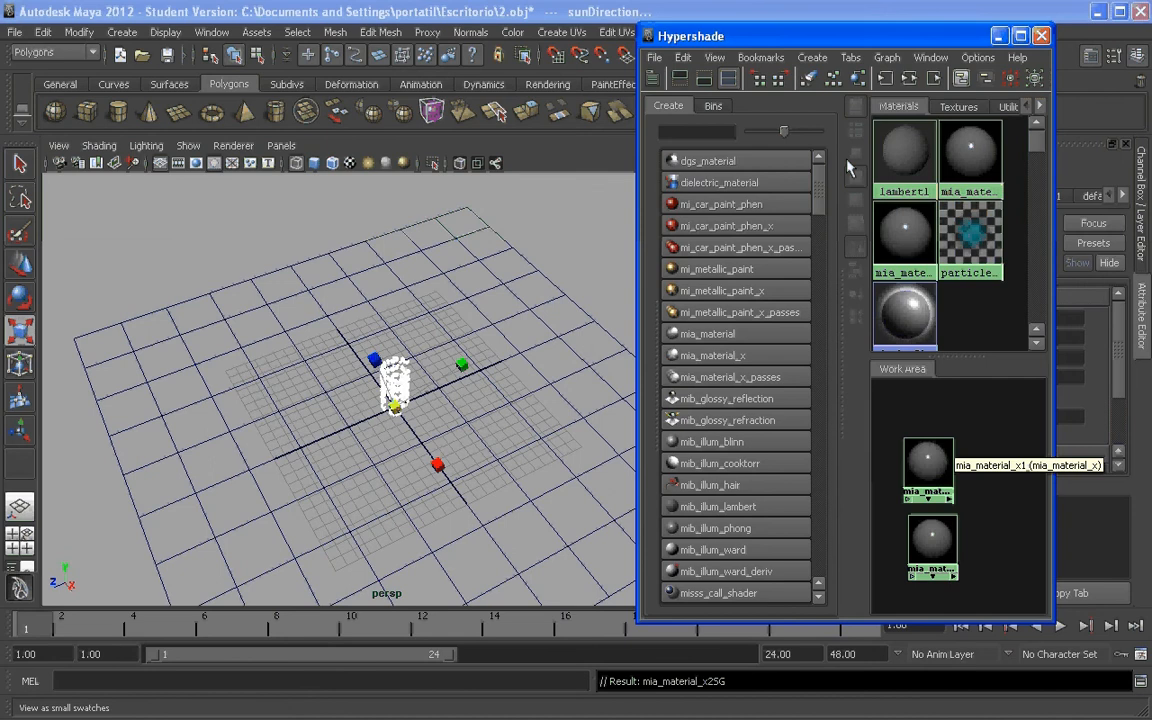
Replace the first mia_material_x material's settings with the MatteFinish preset
drag(876, 46, 279, 48)
click(331, 456)
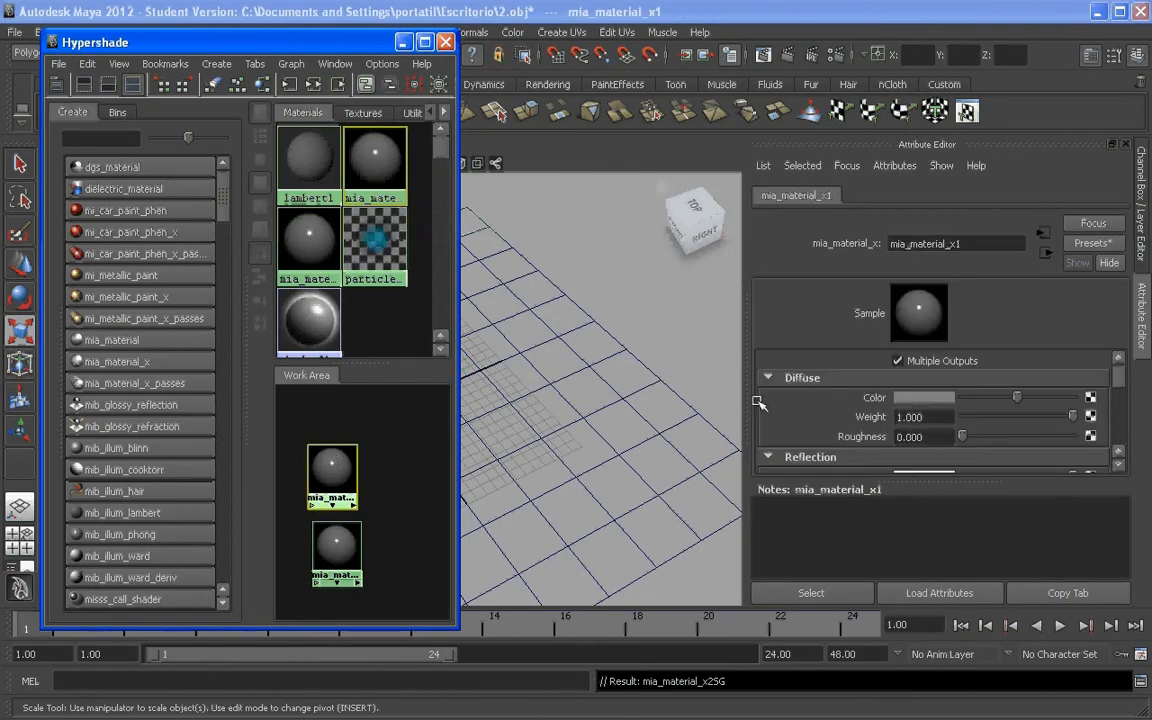
click(1093, 243)
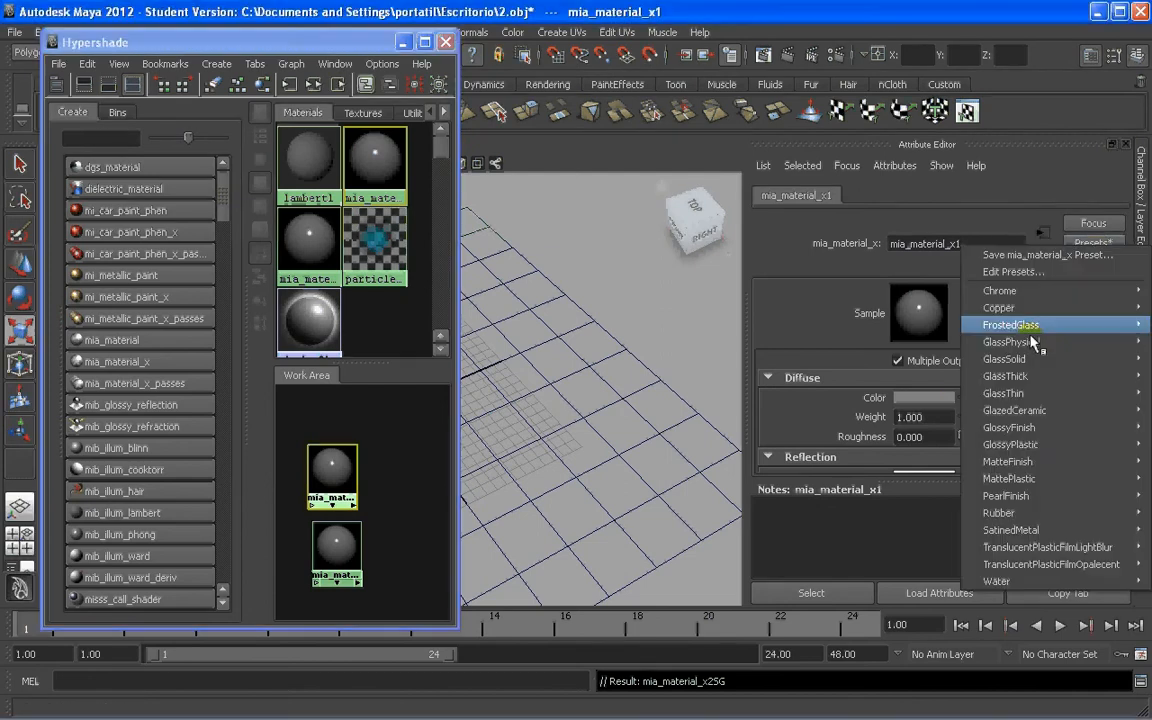
mouse_move(1008, 461)
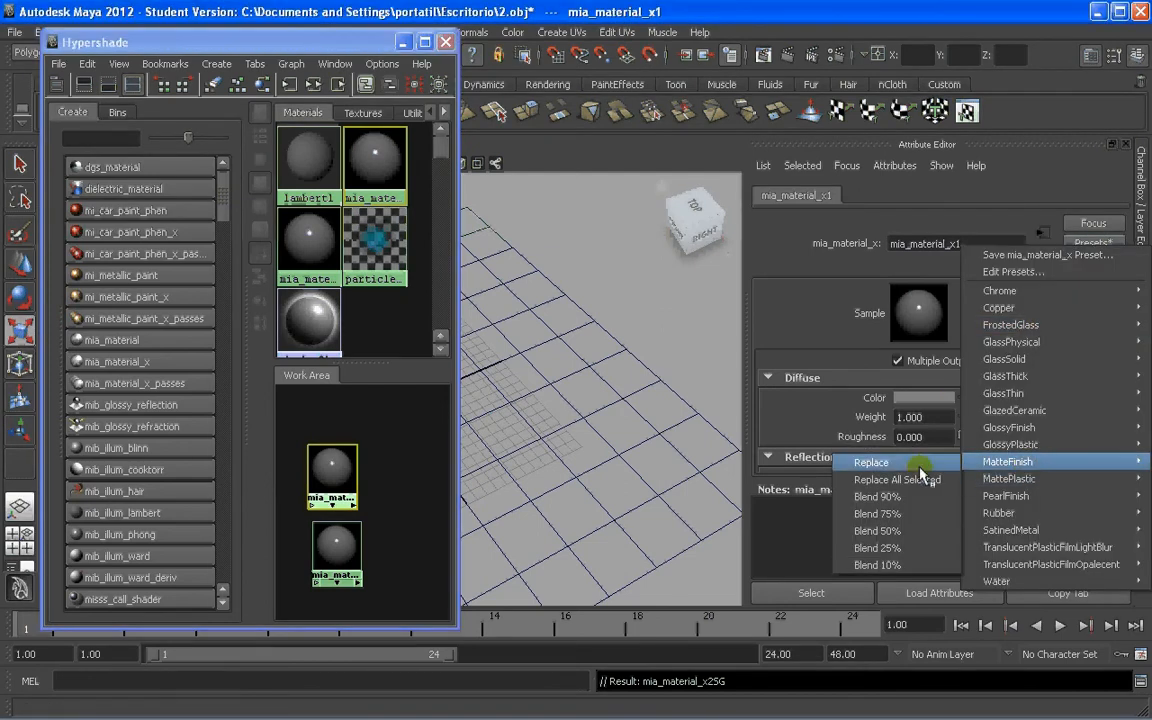
click(827, 419)
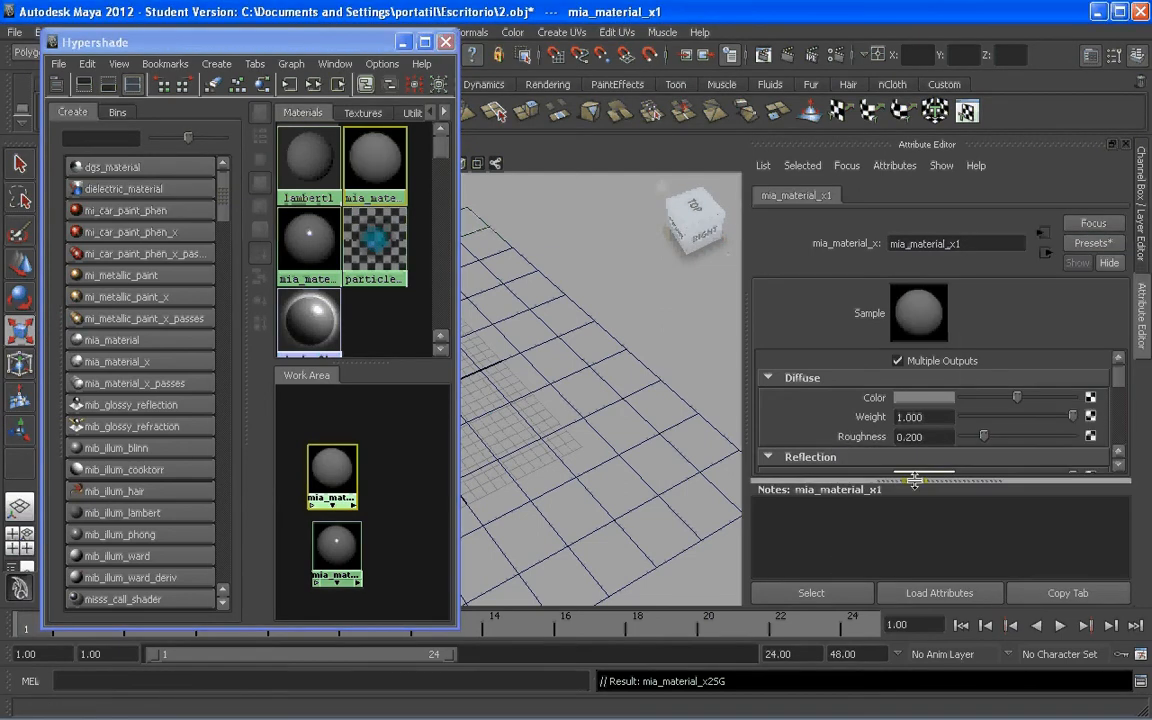
Set the diffuse color of the floor plane's mia_material_x material to white
drag(924, 477, 925, 590)
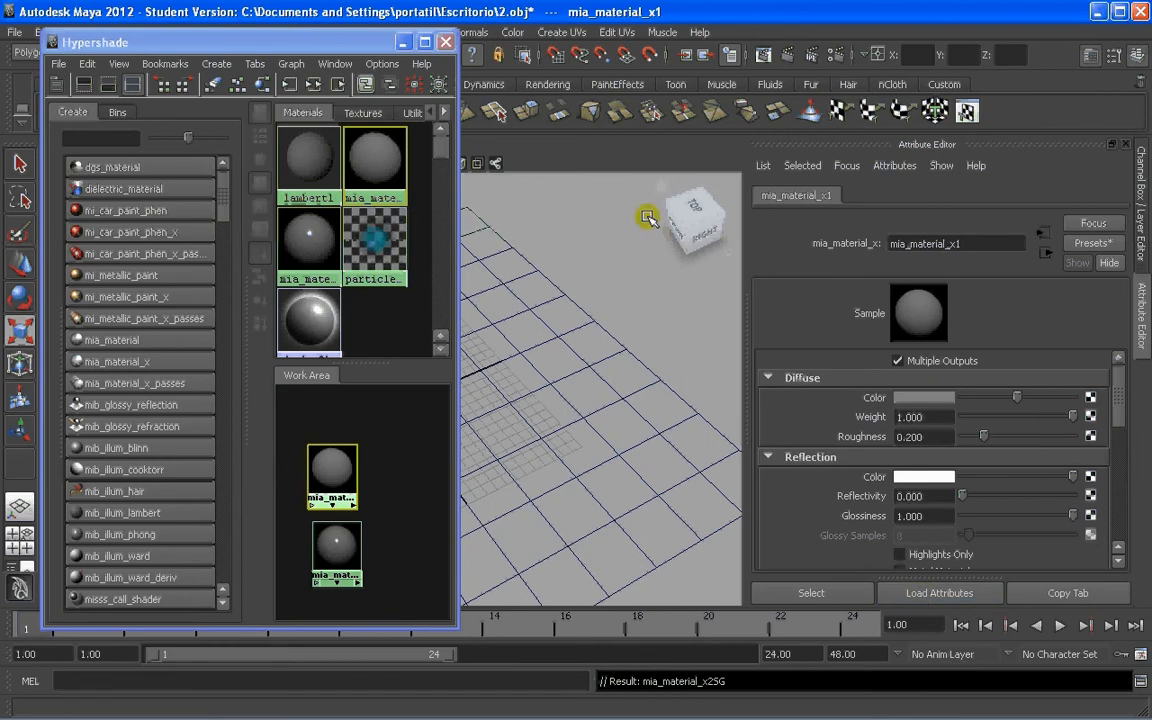
click(921, 404)
click(823, 389)
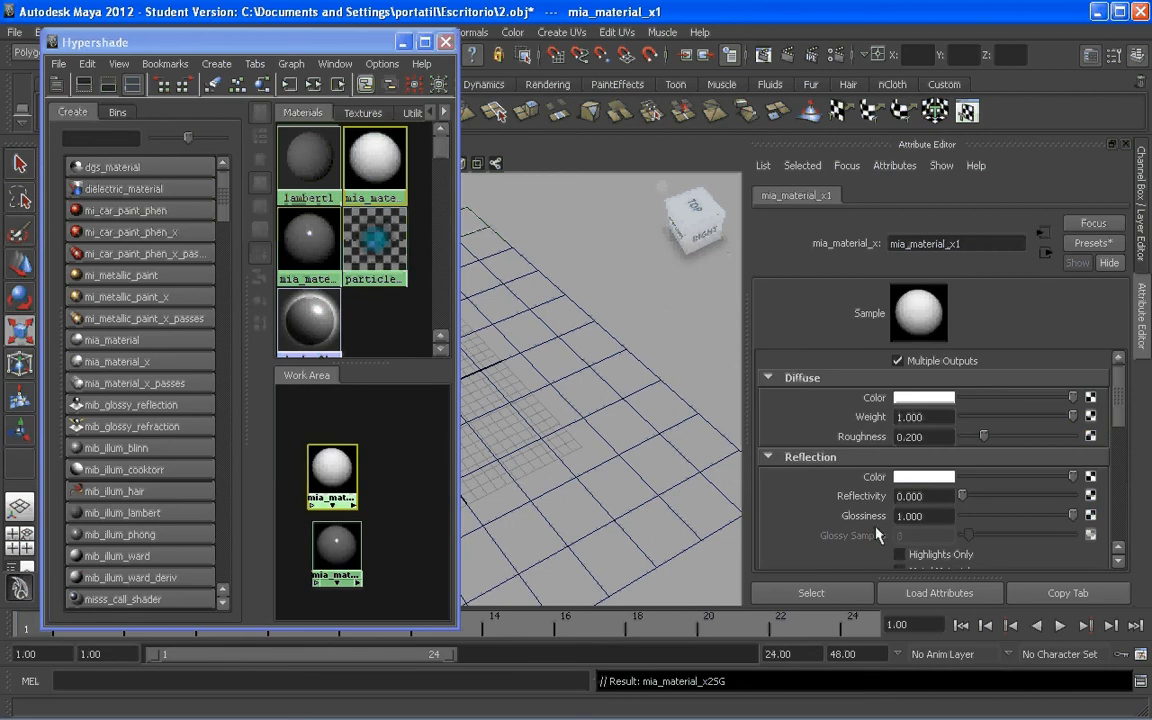
Replace the second mia_material_x material's settings with the MatteFinish preset
click(336, 550)
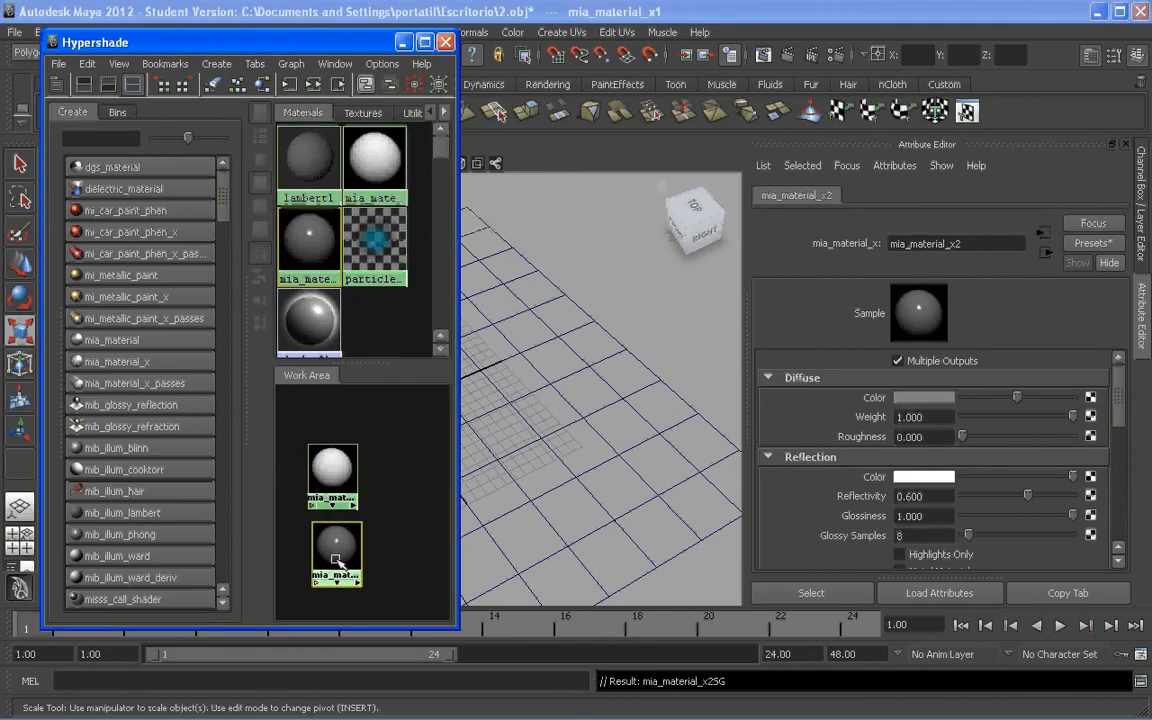
click(1084, 245)
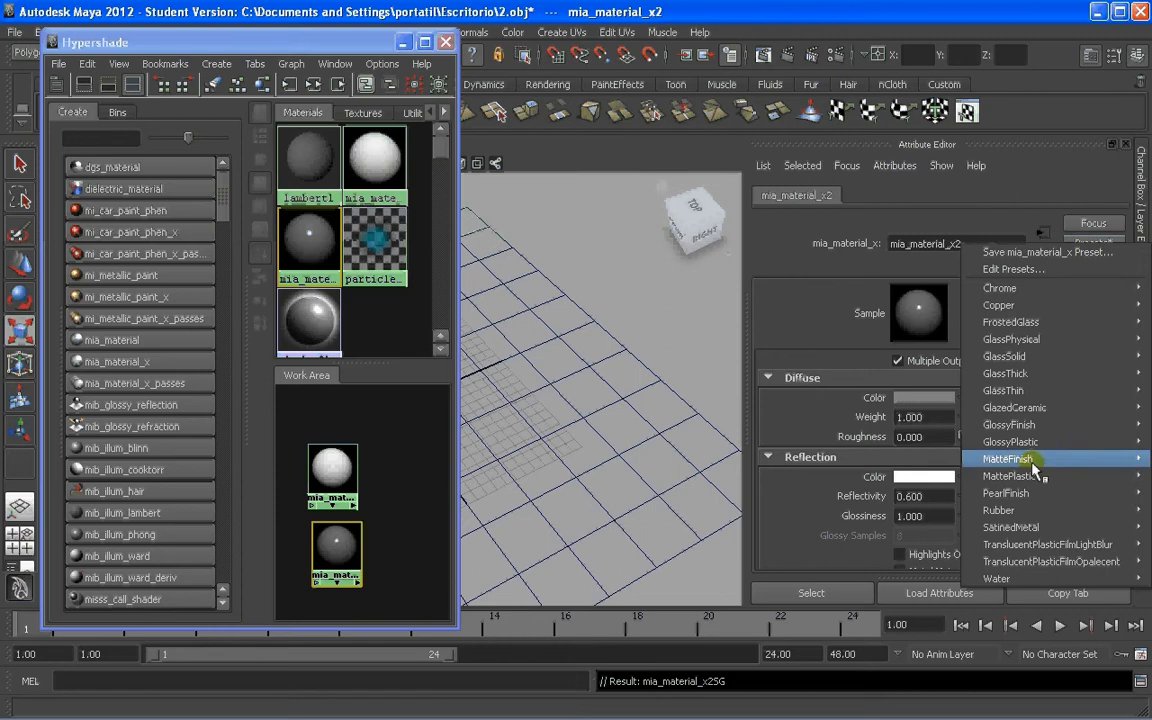
mouse_move(1033, 479)
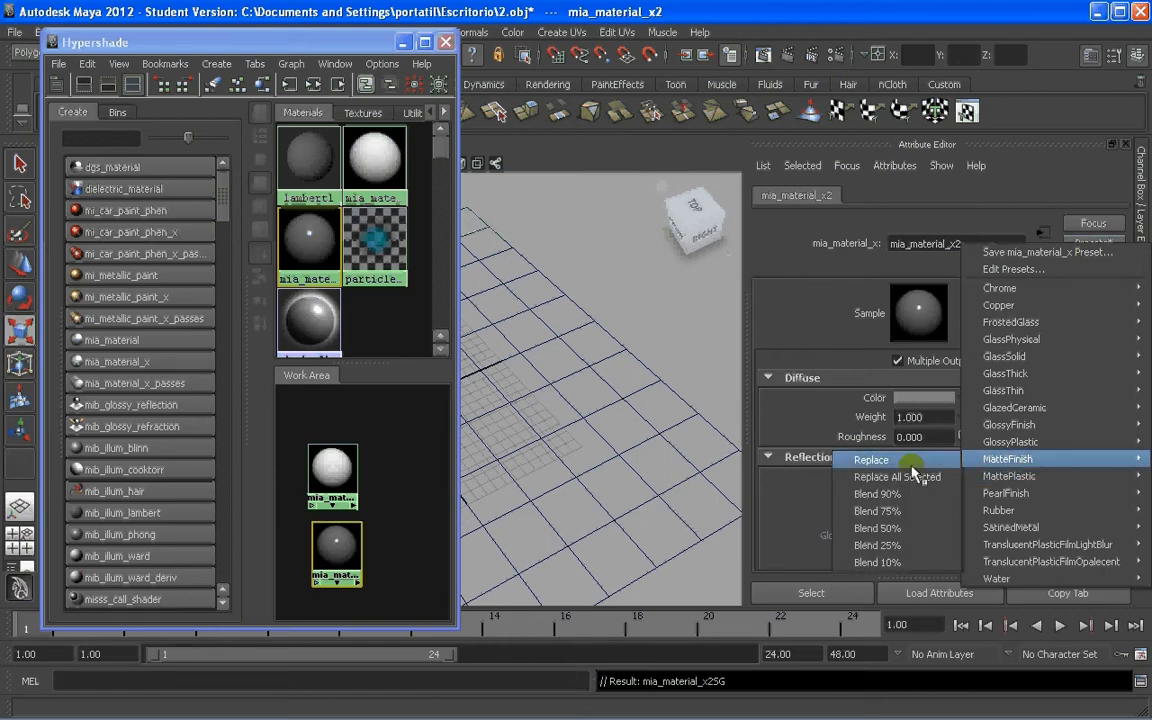
click(875, 477)
Set the second mia_material_x material's diffuse color to a light gray with value 0.671 and close the Hypershade
click(912, 400)
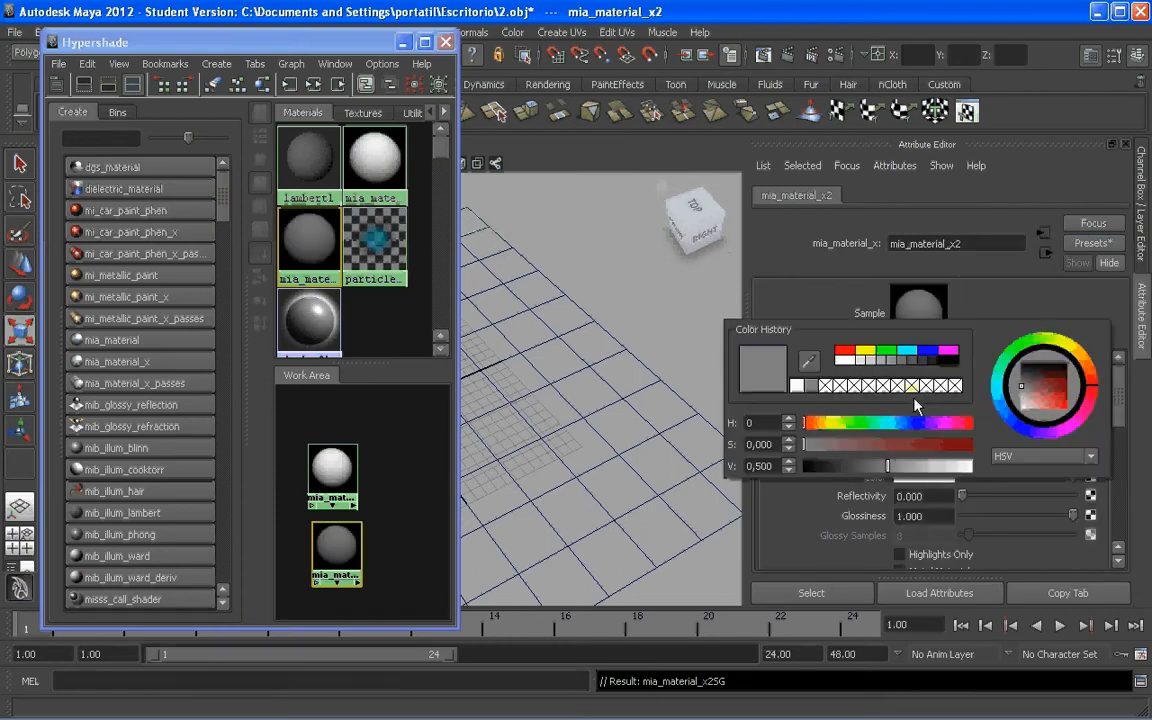
click(875, 361)
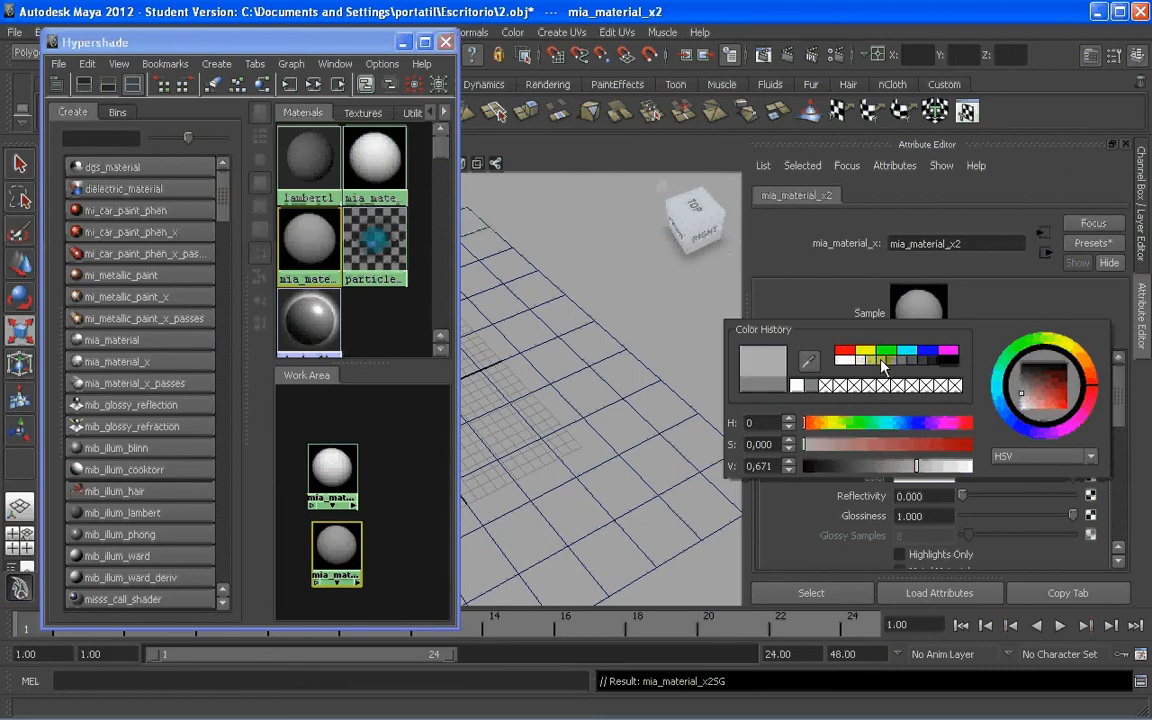
click(449, 45)
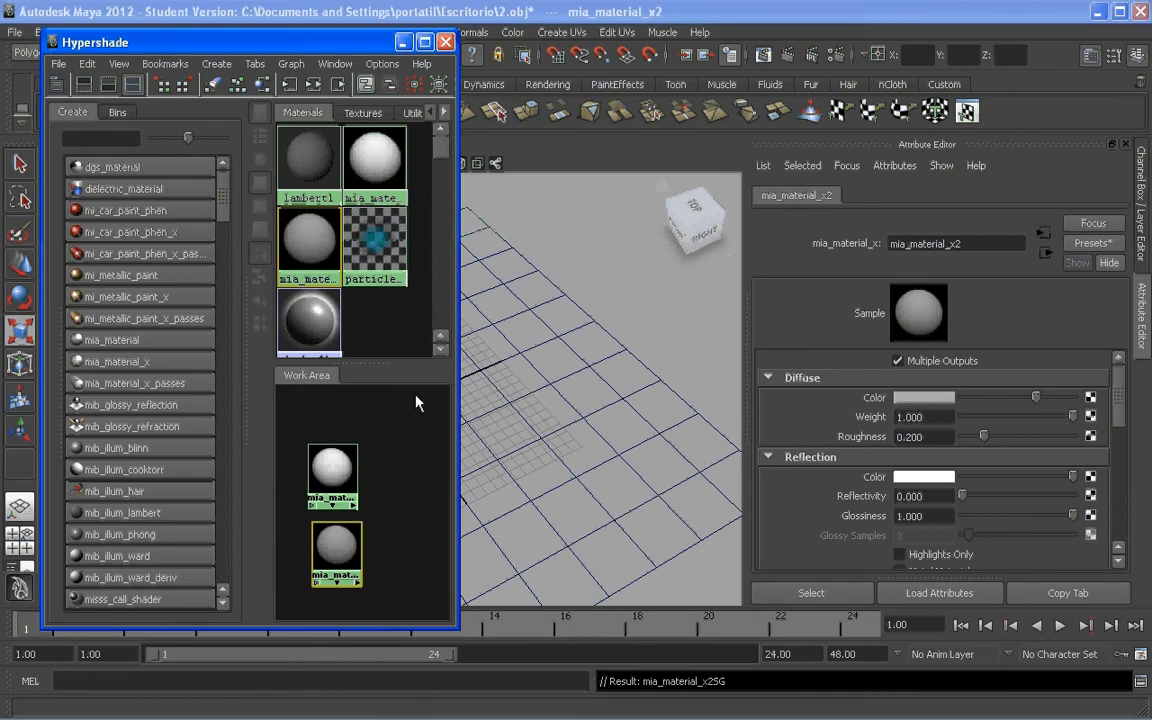
Move the sun direction light away from the model to about X -4.961 and Z 4.679
scroll(350, 422, up, 8)
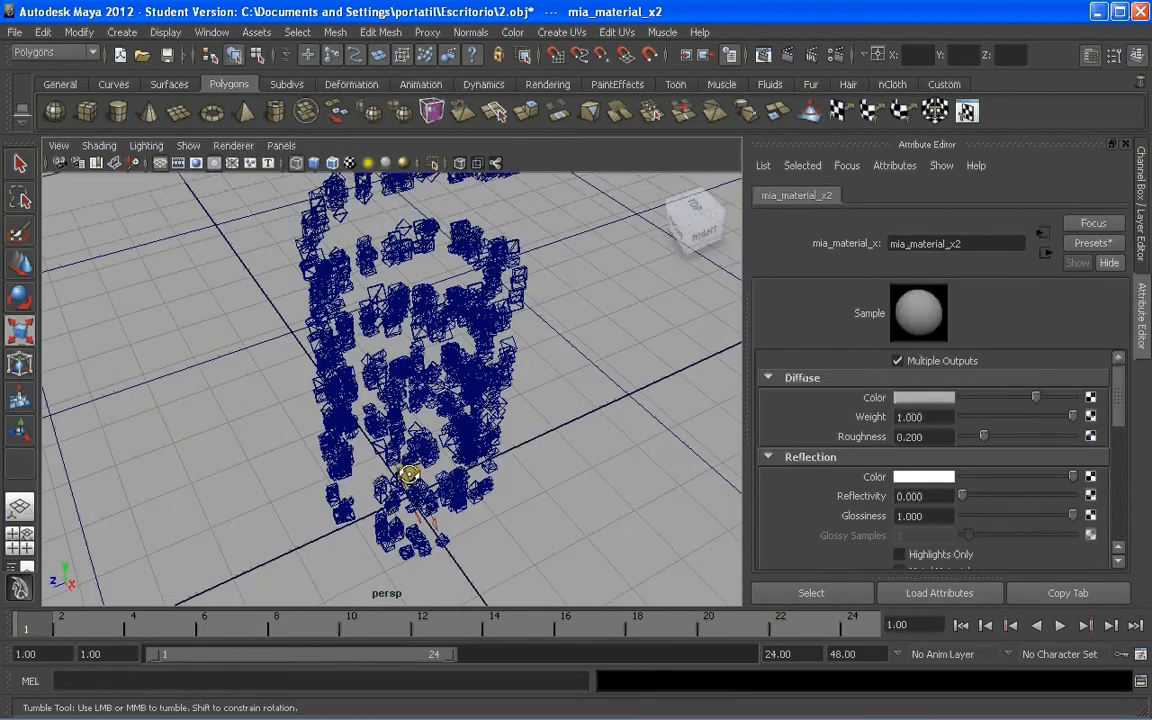
scroll(409, 474, down, 5)
key(r)
click(411, 464)
scroll(421, 452, down, 4)
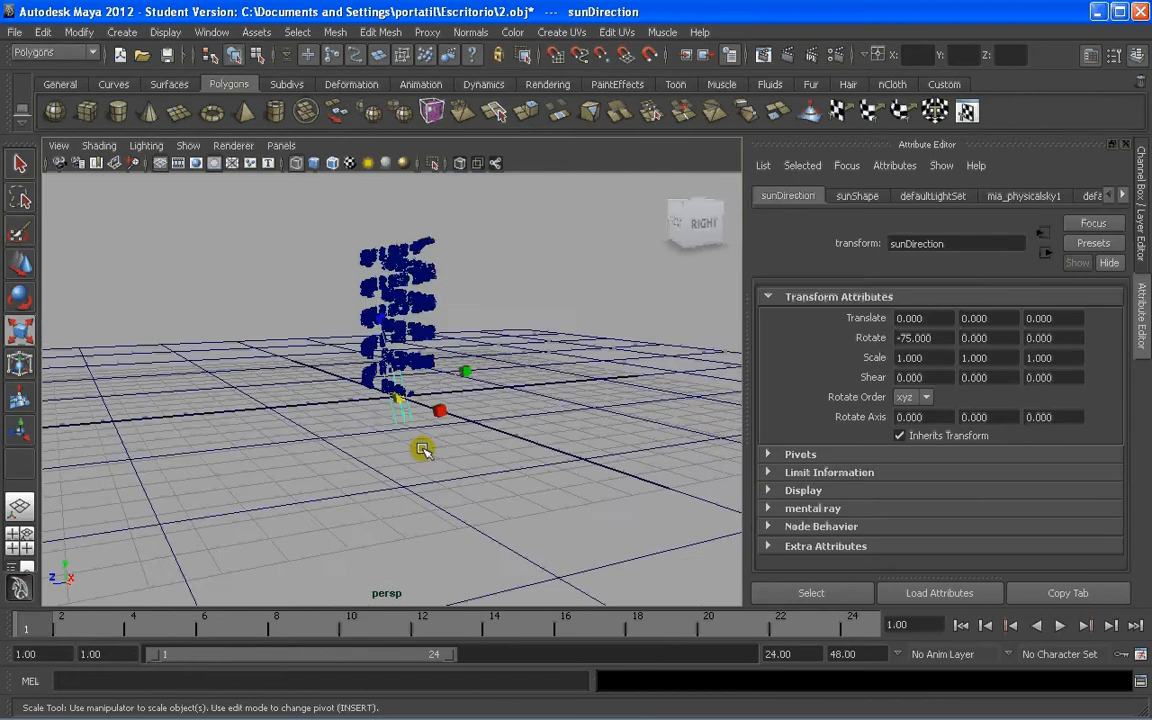
alt+drag(423, 450, 404, 452)
key(w)
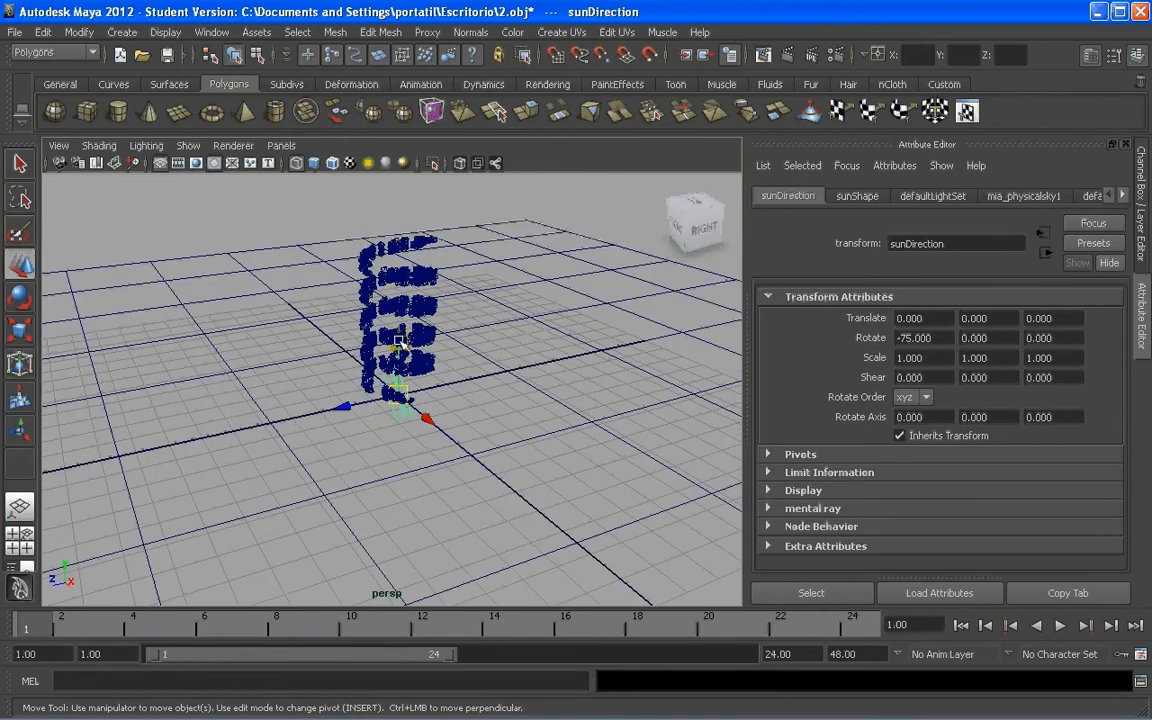
drag(400, 395, 705, 249)
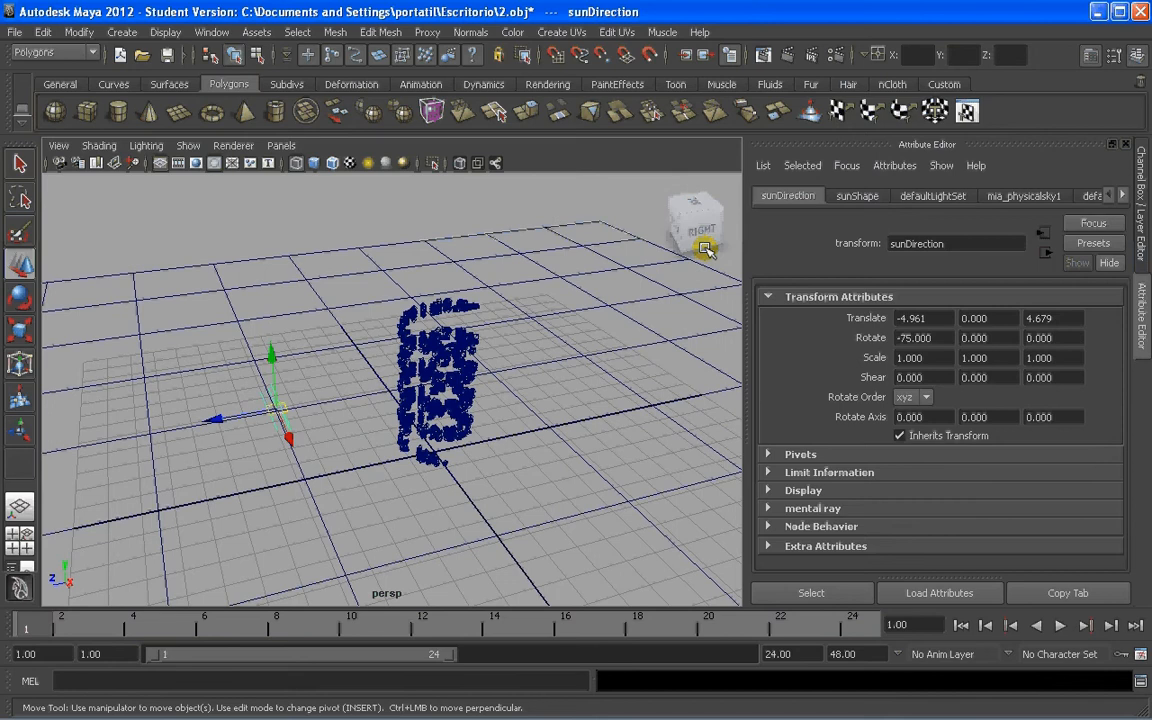
Set the multiplier of the sun's mia_physicalsky node to 0.8
click(860, 196)
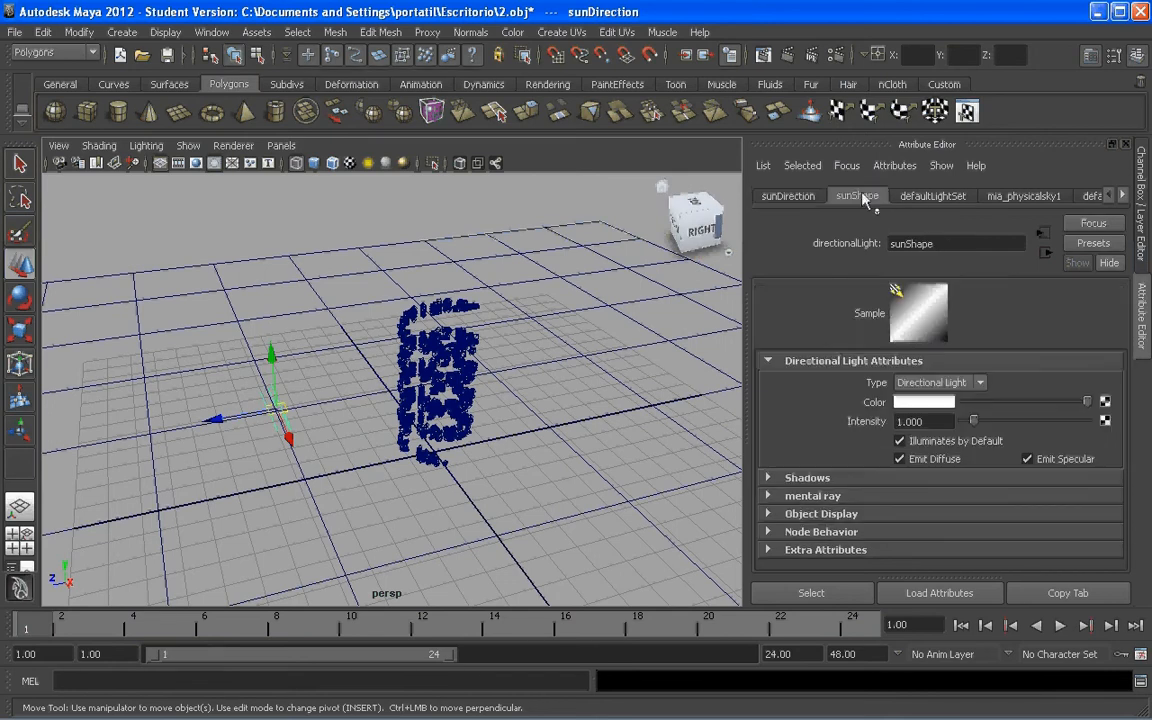
click(930, 196)
click(1020, 196)
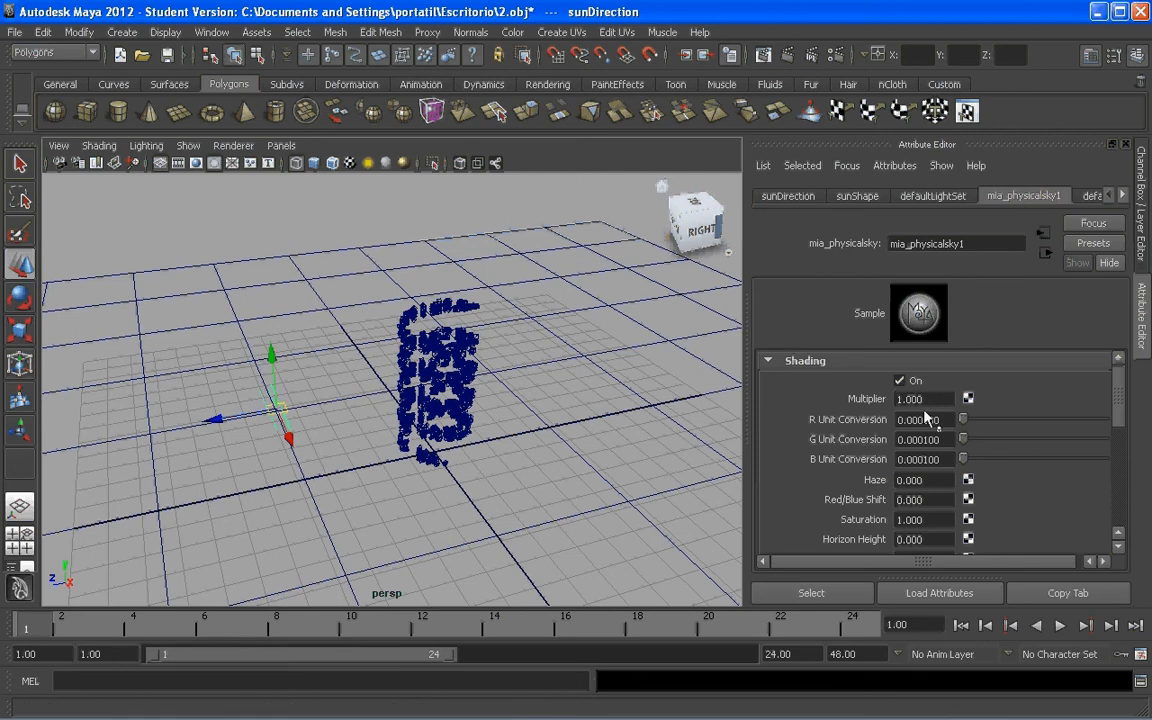
drag(925, 403, 850, 404)
text(0.8)
key(Return)
Set the mia_physicalsun node's shadow softness to 2 and its samples to 30
click(1120, 196)
click(1052, 196)
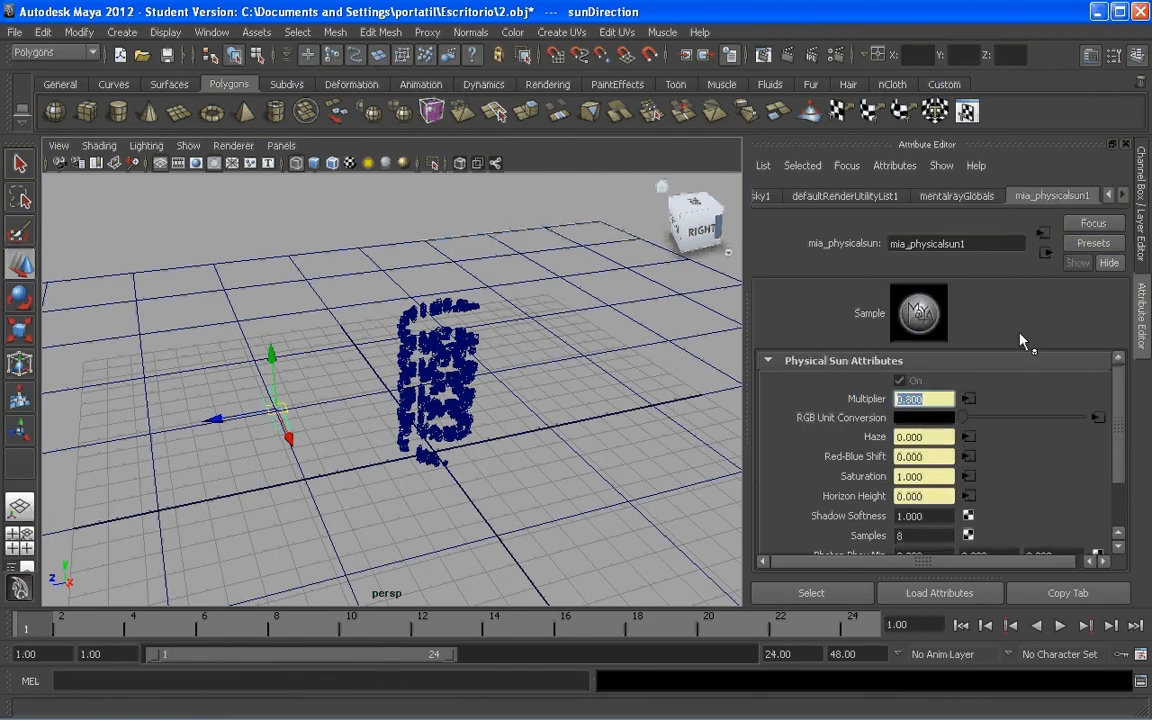
scroll(1125, 420, down, 3)
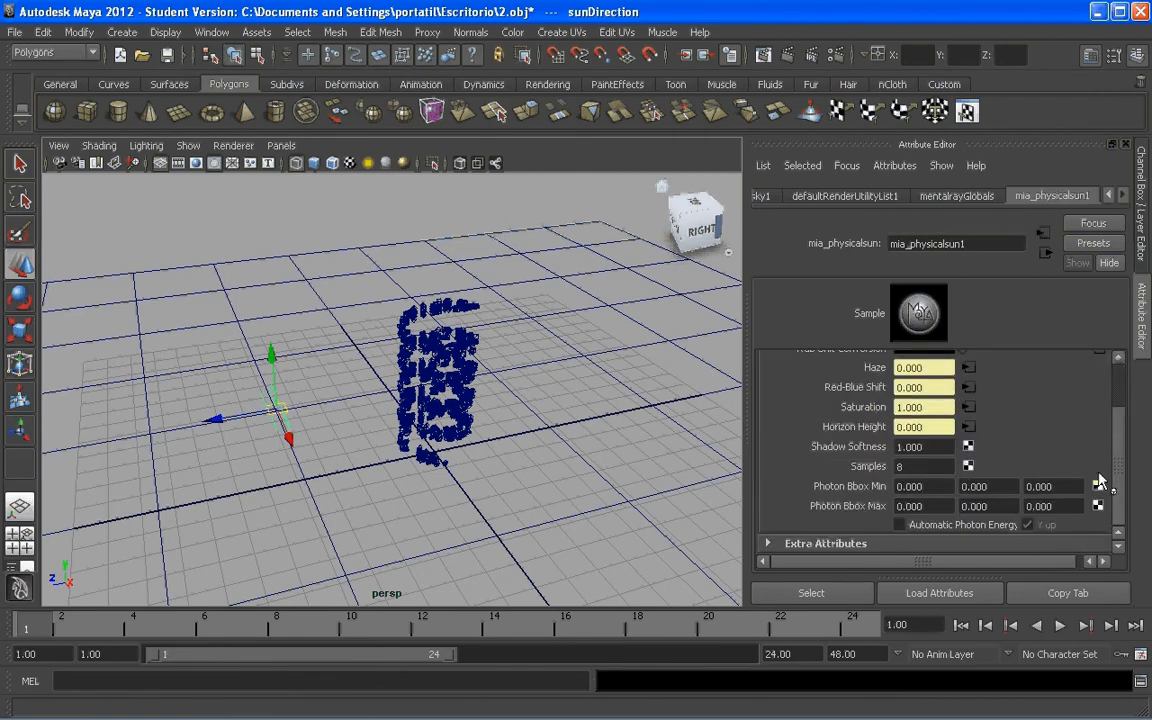
click(913, 446)
text(2)
key(Tab)
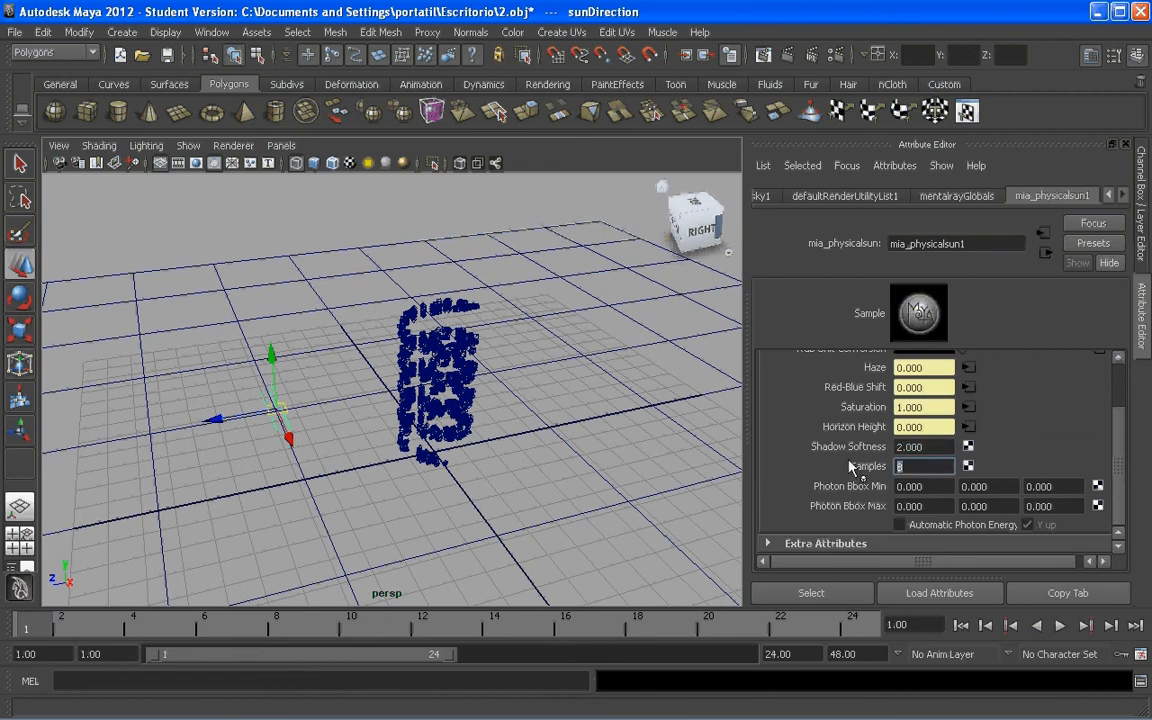
text(30)
Rotate the sun direction light freehand to change the angle at which sunlight falls on the model
alt+drag(510, 390, 368, 398)
key(e)
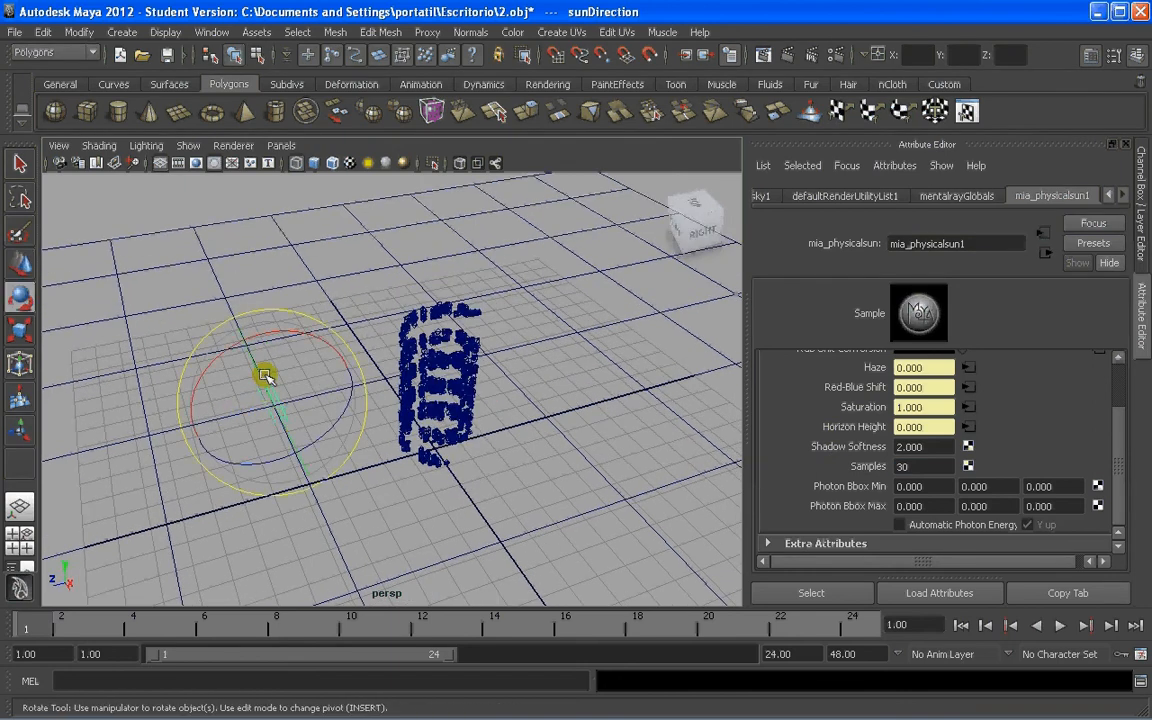
drag(222, 355, 324, 342)
key(w)
key(e)
Frame the perspective camera inside the spiral of pieces, looking almost straight down at the floor's centre
scroll(436, 335, up, 4)
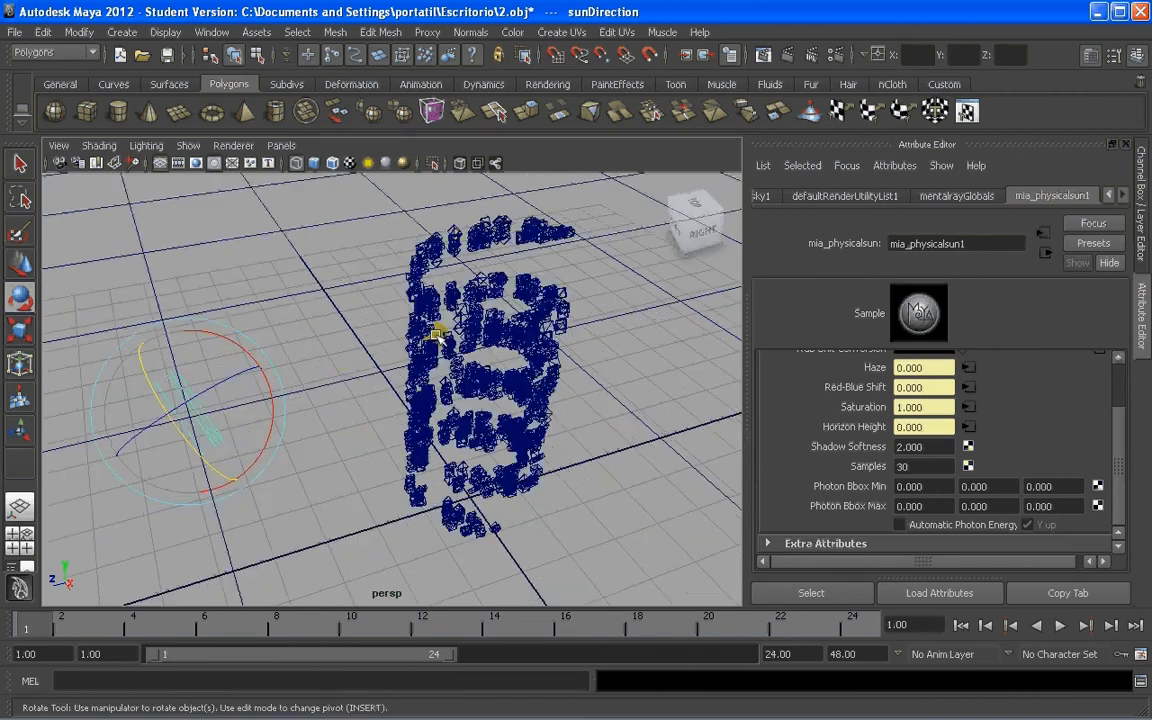
scroll(436, 335, up, 3)
alt+drag(440, 337, 450, 305)
alt+middle_drag(450, 305, 435, 411)
scroll(436, 408, up, 5)
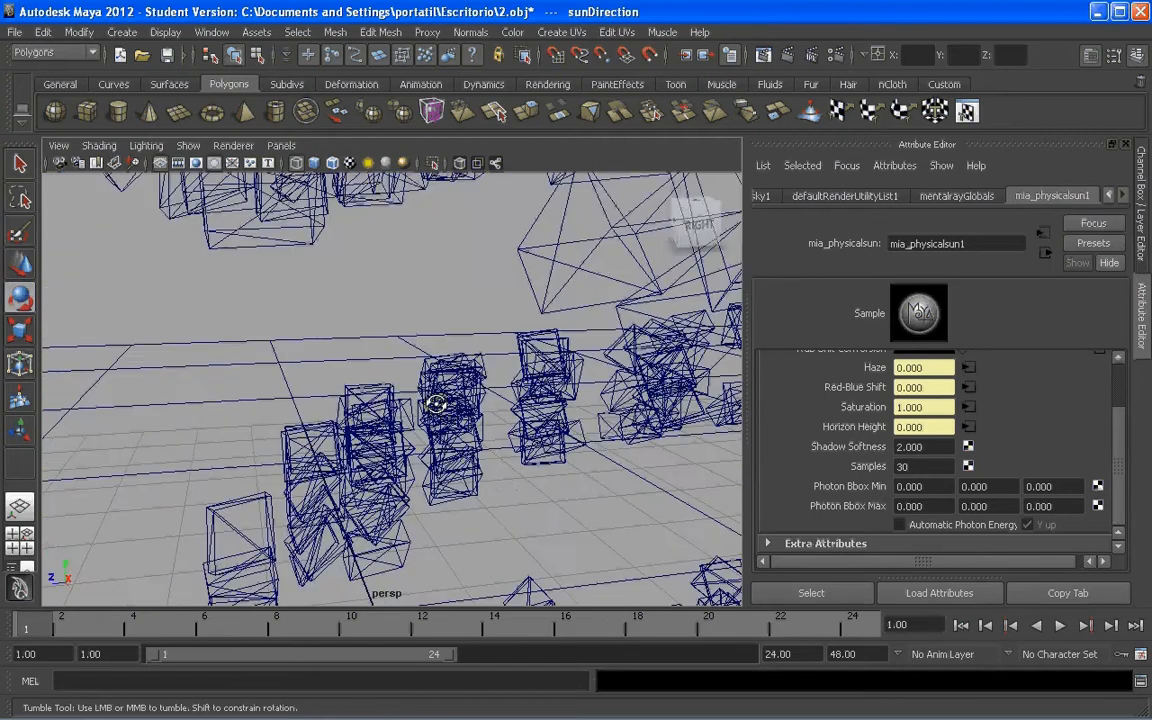
alt+drag(437, 404, 460, 332)
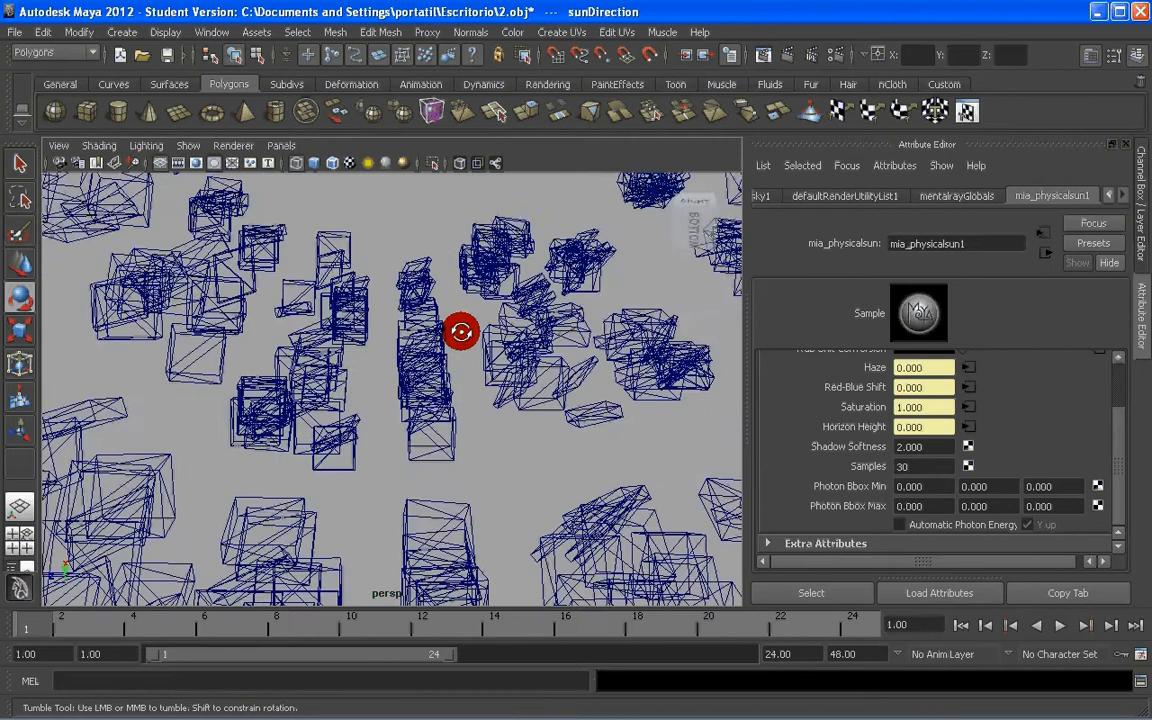
alt+middle_drag(460, 332, 434, 354)
scroll(450, 386, down, 5)
alt+drag(434, 354, 404, 375)
alt+middle_drag(404, 375, 416, 358)
key(e)
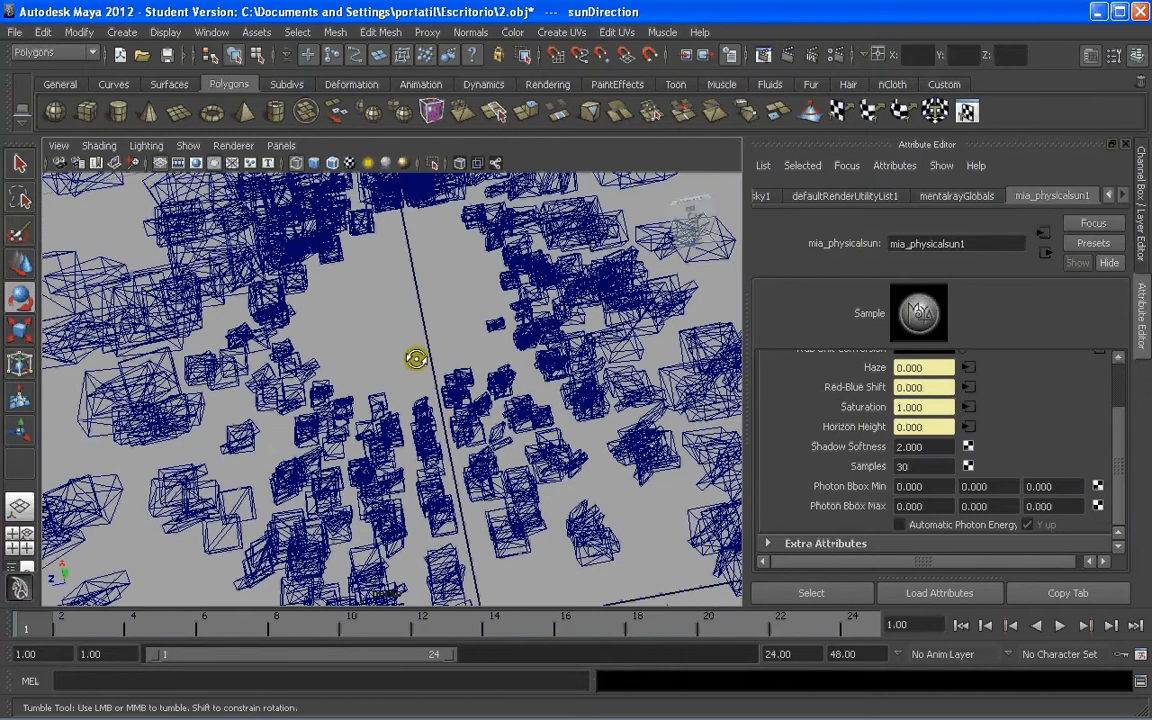
alt+drag(414, 357, 368, 368)
scroll(392, 412, up, 5)
alt+middle_drag(368, 368, 380, 317)
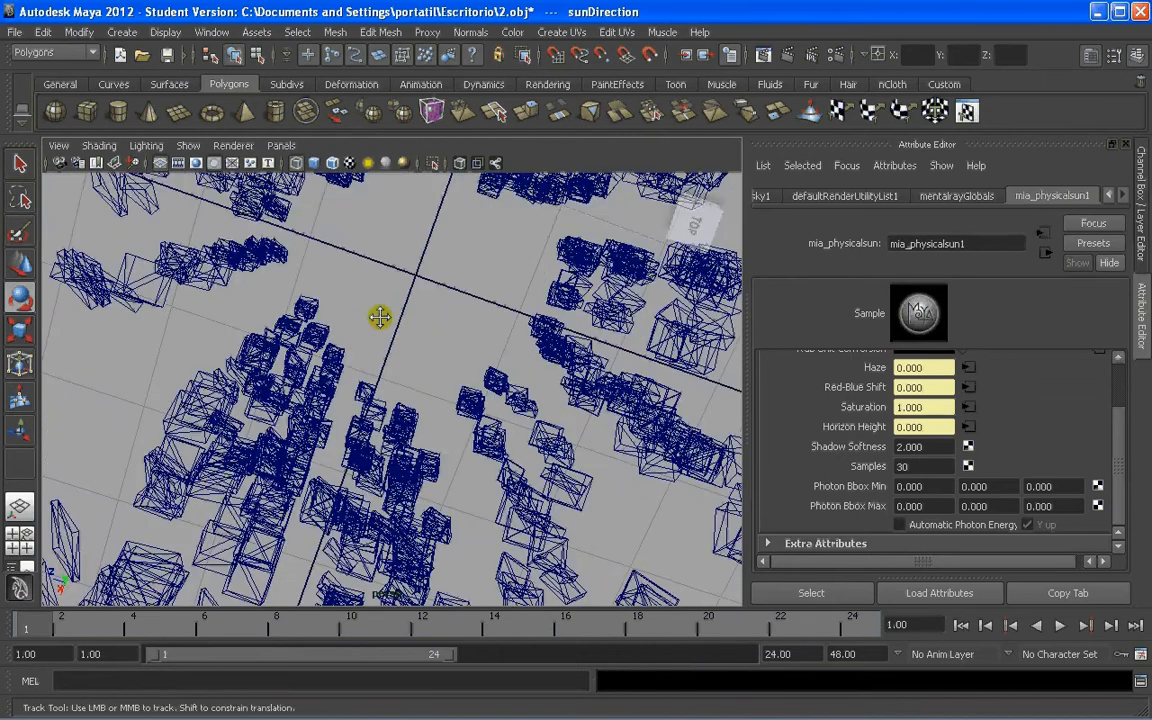
alt+drag(380, 317, 386, 296)
alt+middle_drag(386, 296, 386, 300)
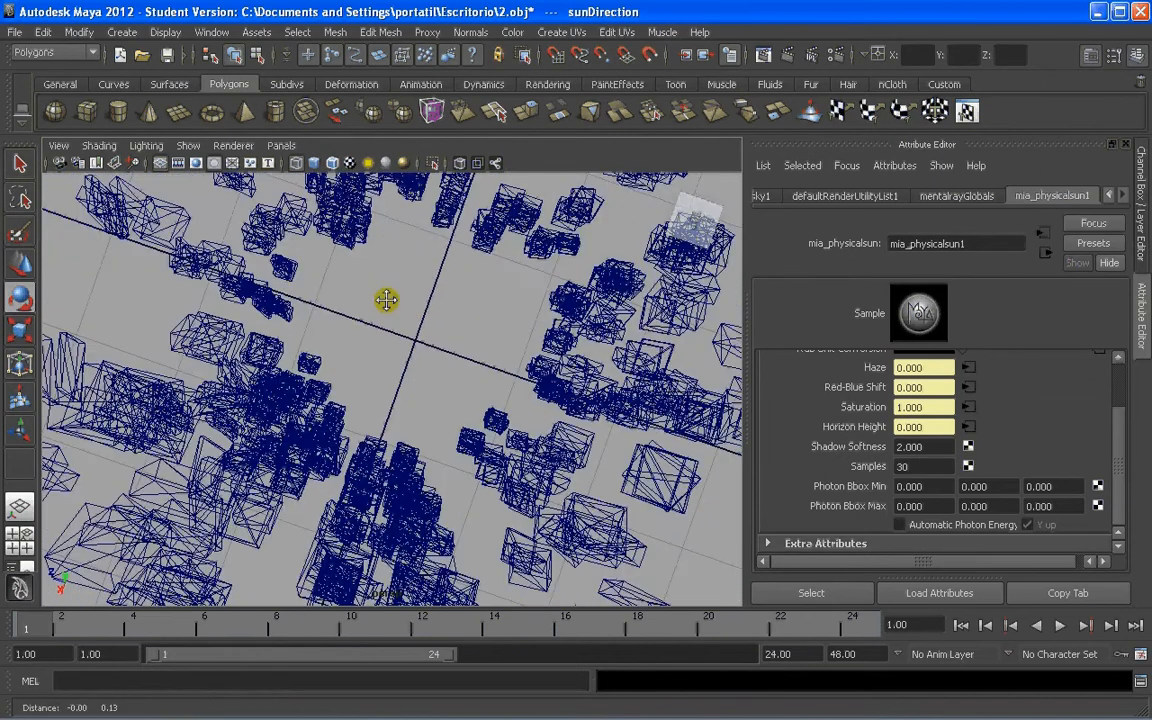
Select the persp camera in the scene outline and widen its horizontal film aperture to about 2.217
click(21, 568)
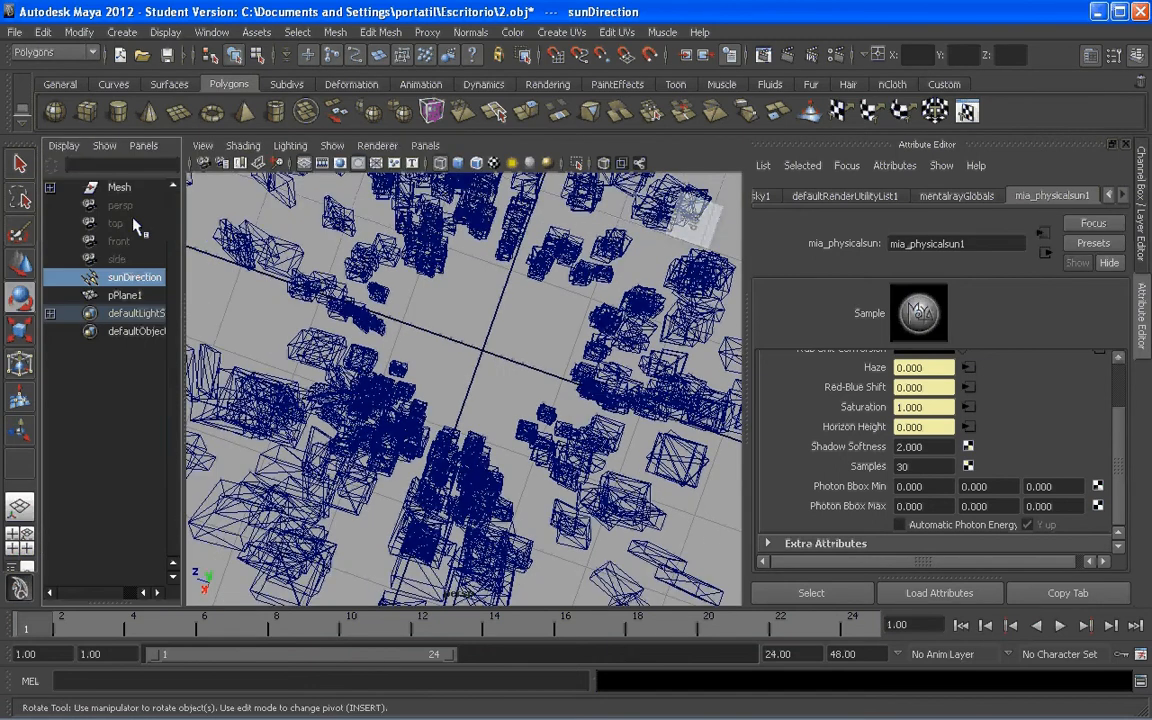
click(121, 205)
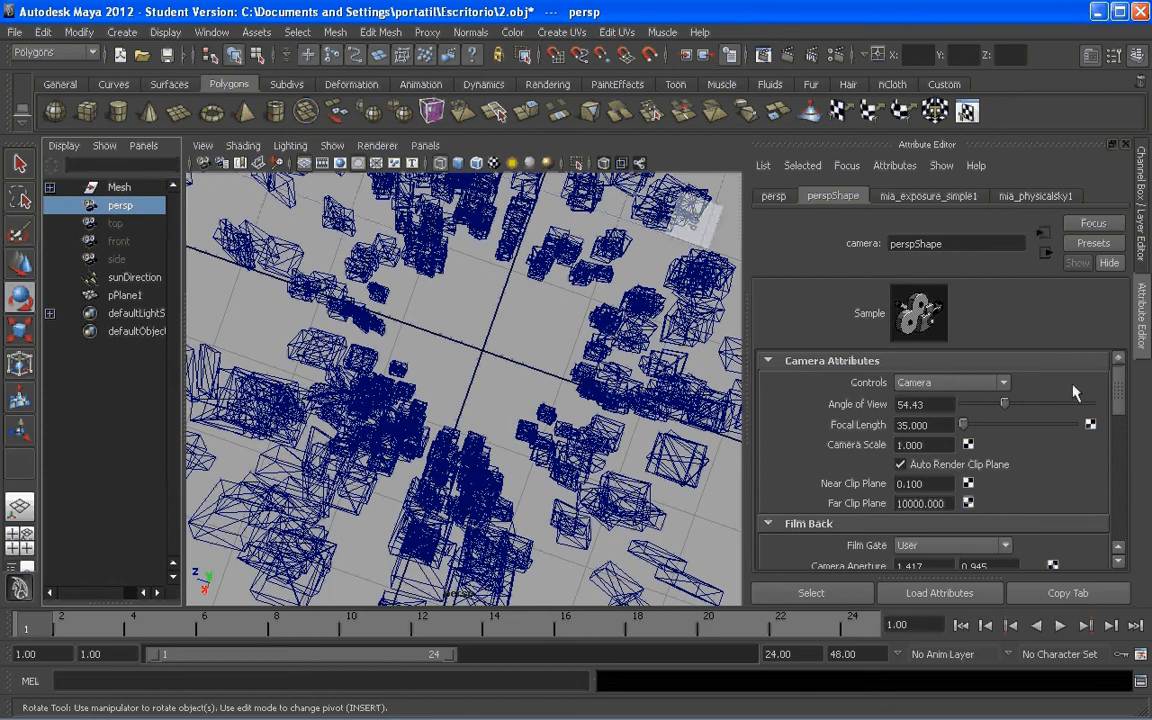
key(ctrl+a)
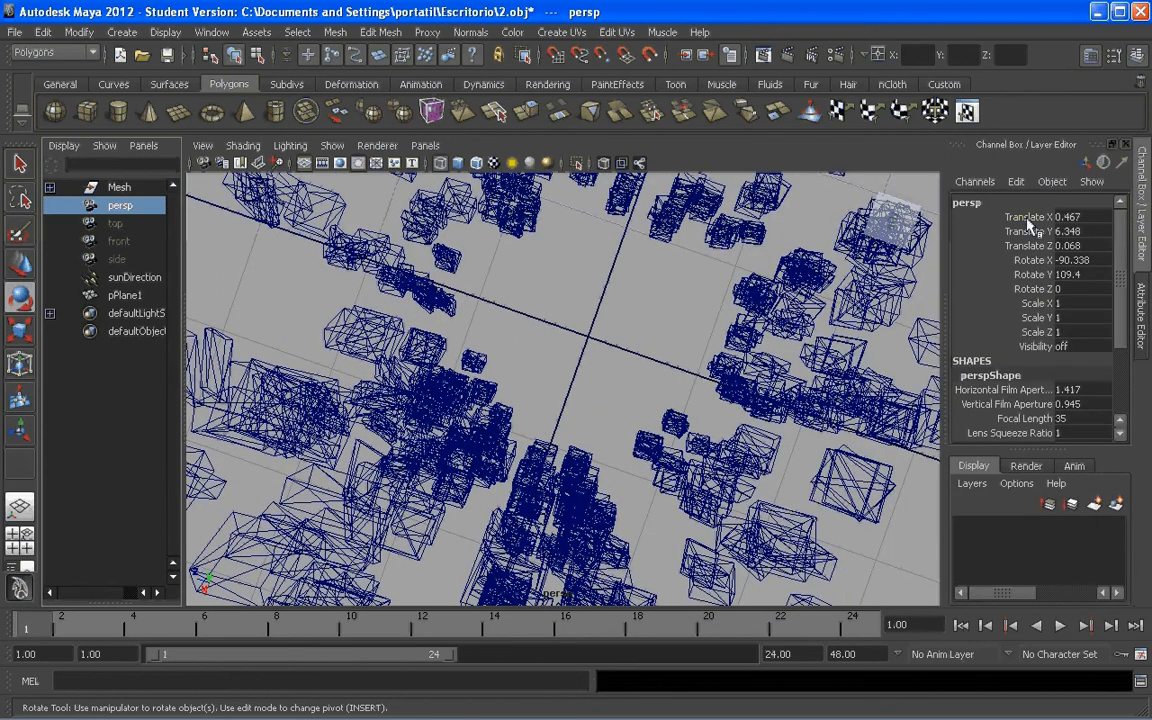
click(1003, 390)
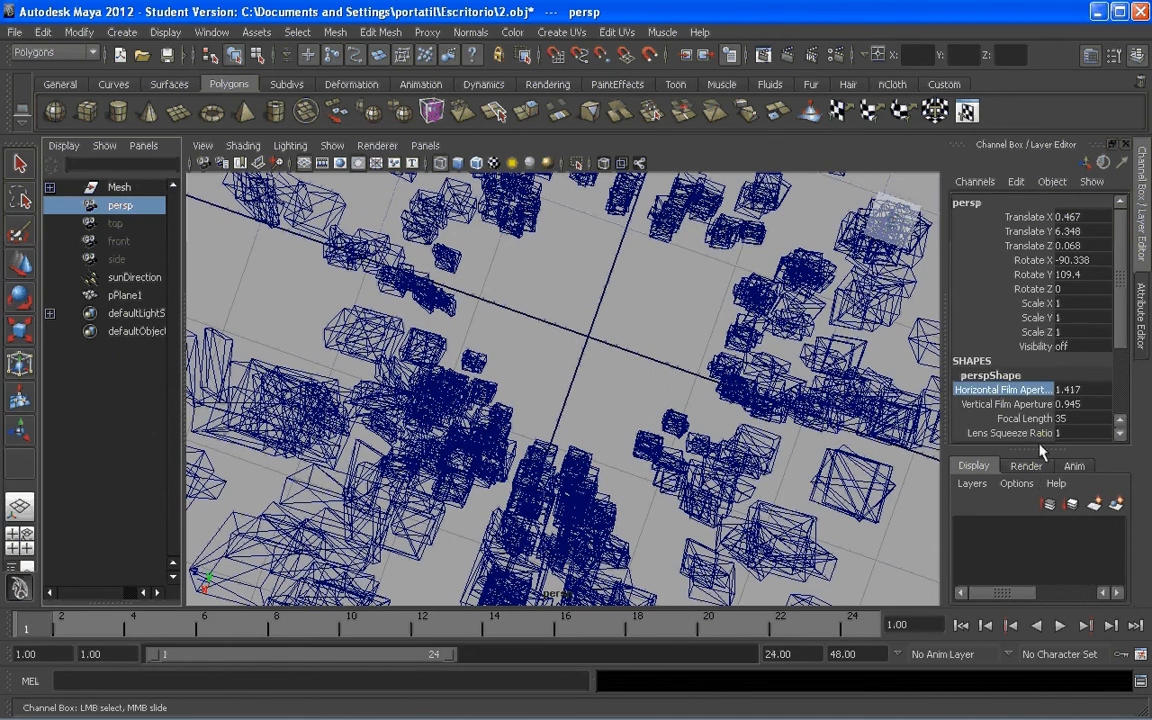
drag(1040, 452, 1042, 607)
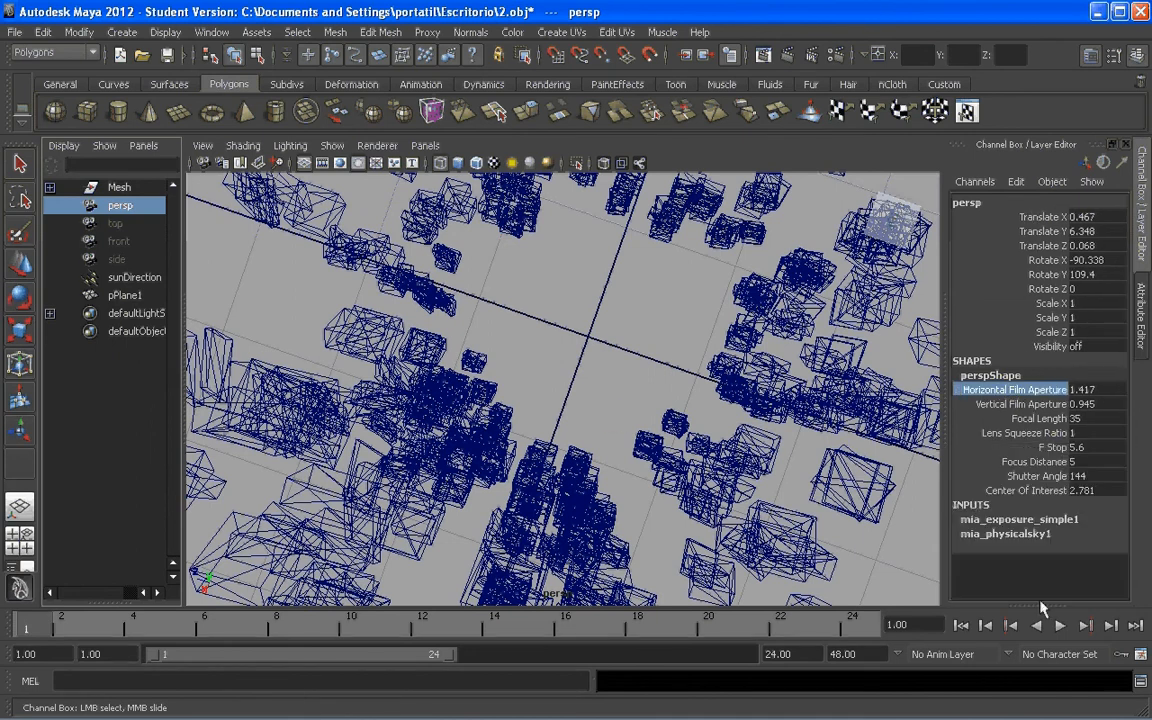
middle_drag(560, 391, 554, 378)
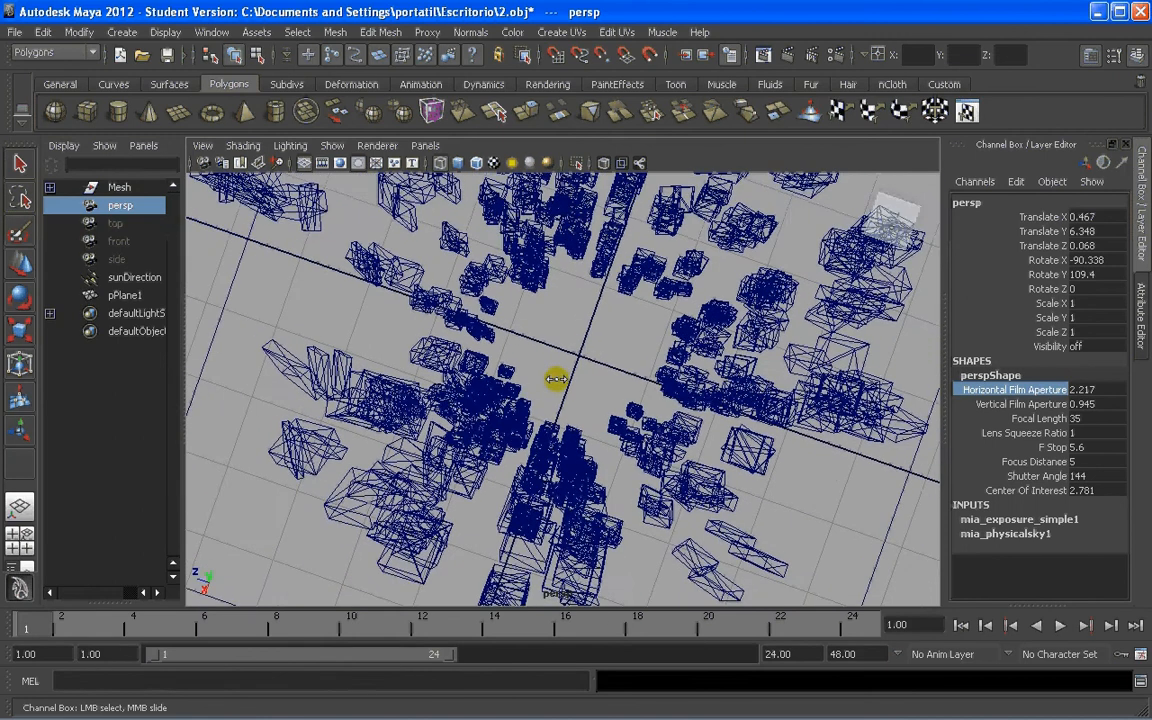
Set the persp camera's focal length to 31.5 and tilt its view obliquely down into the spiral
click(1038, 418)
middle_drag(650, 399, 589, 389)
alt+drag(589, 389, 581, 352)
alt+middle_drag(582, 340, 589, 384)
scroll(587, 381, up, 2)
alt+drag(585, 377, 585, 368)
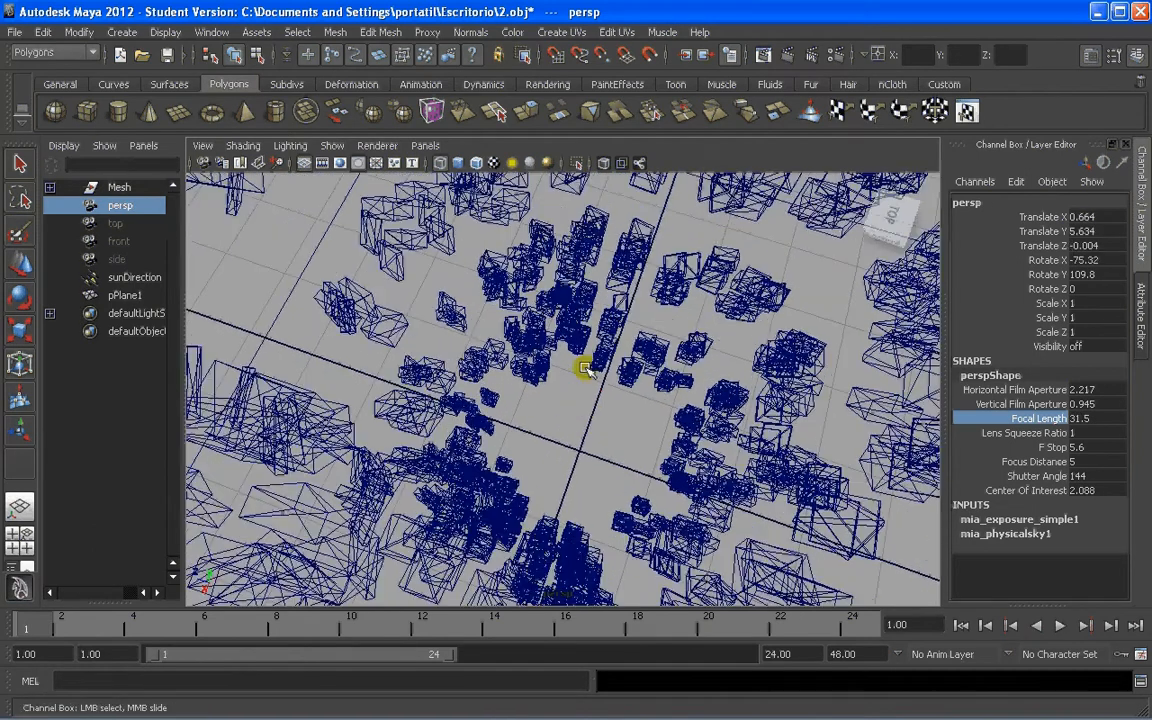
alt+middle_drag(585, 368, 594, 380)
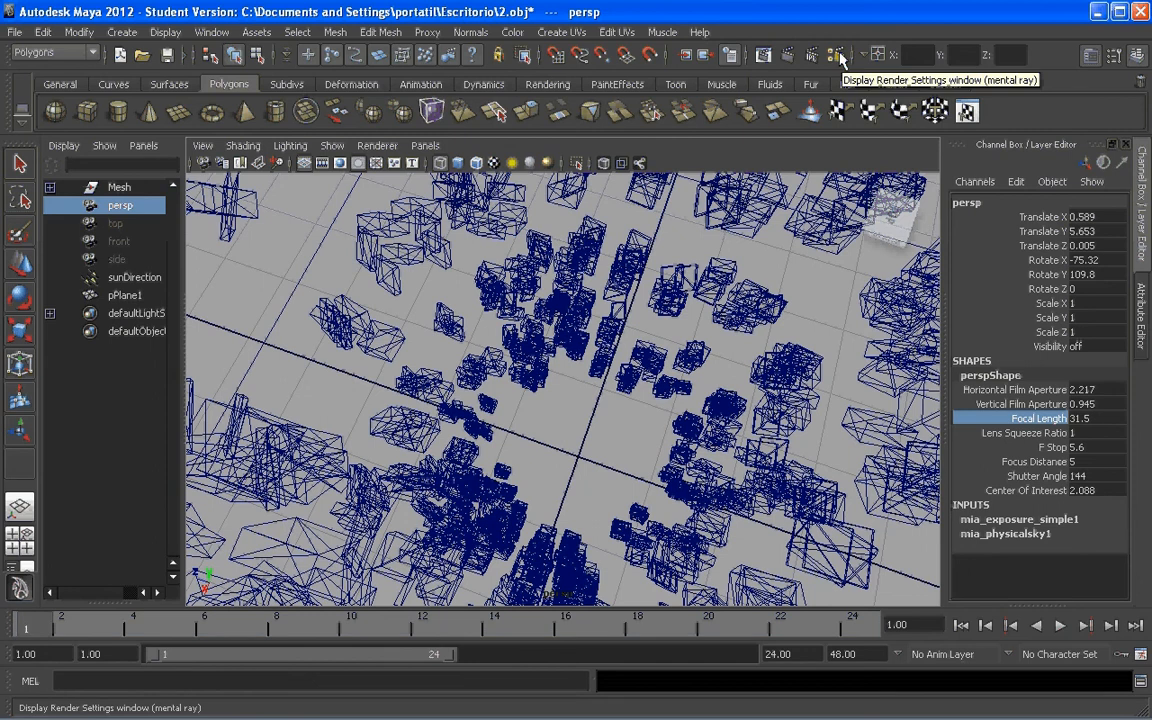
Render the current frame from the persp camera with mental ray, inspect the image and close the render window
click(811, 55)
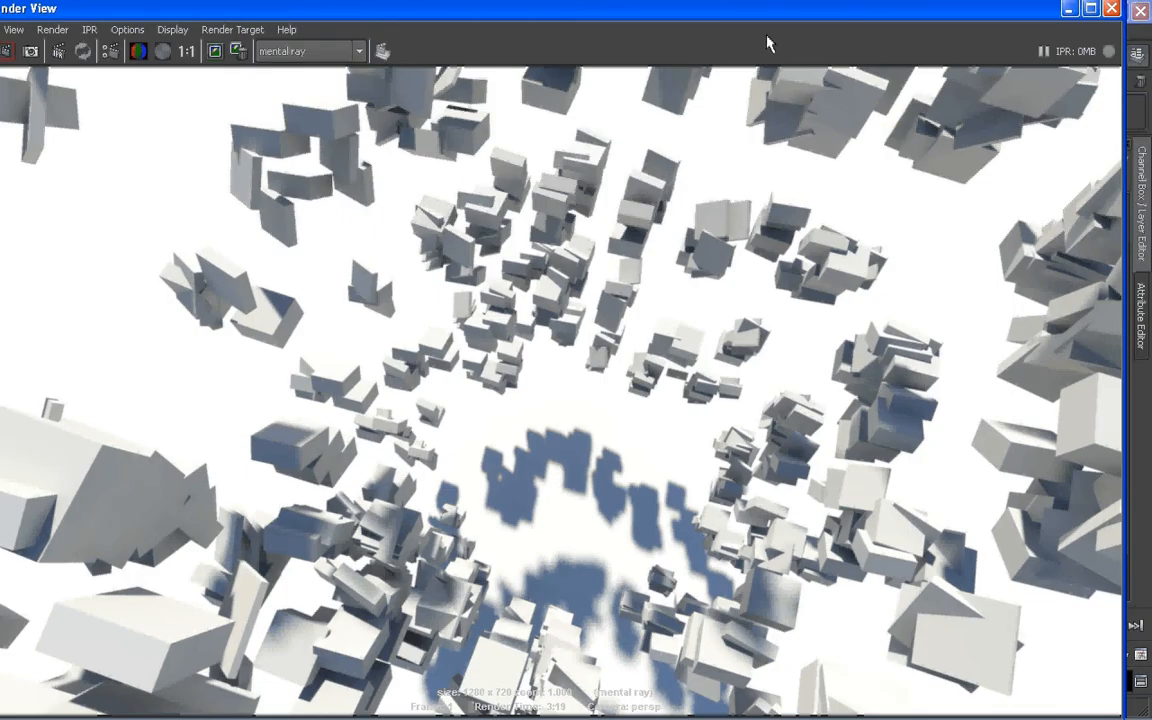
drag(730, 11, 746, 3)
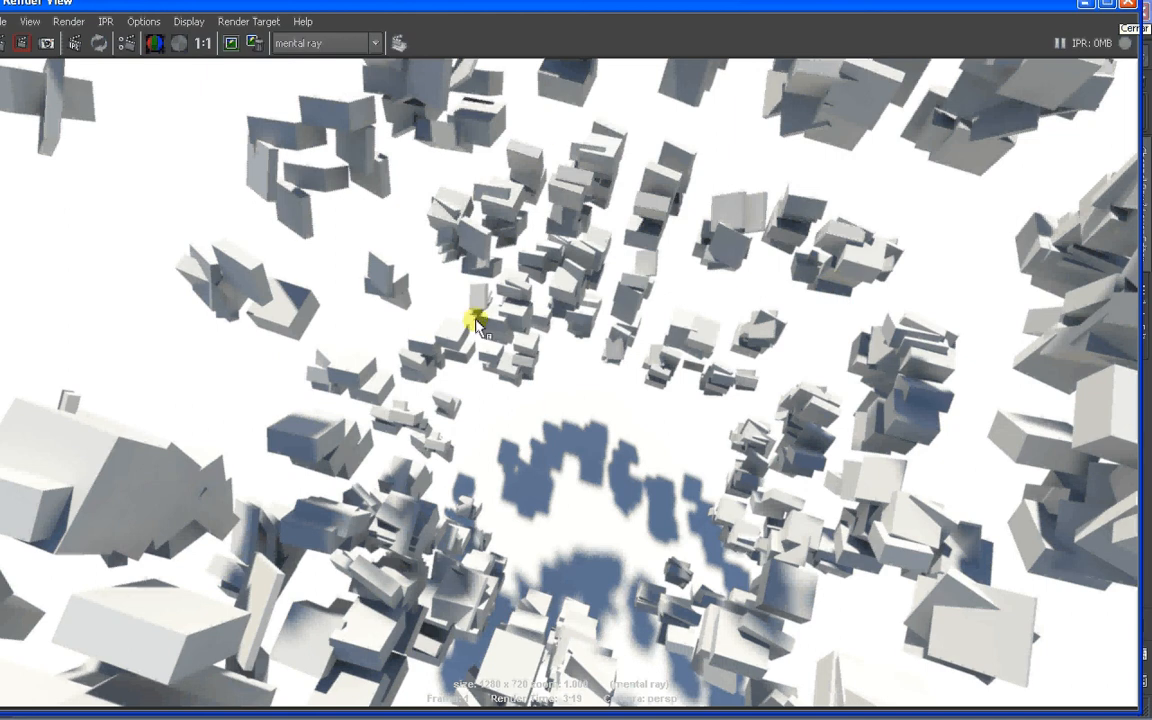
click(1127, 6)
Hide the floor plane pPlane1 so only the spiral of pieces is left in view
mouse_move(585, 285)
alt+mouse_down()
mouse_move(525, 329)
mouse_move(597, 322)
mouse_move(587, 297)
mouse_move(568, 294)
alt+mouse_up()
scroll(585, 299, down, 4)
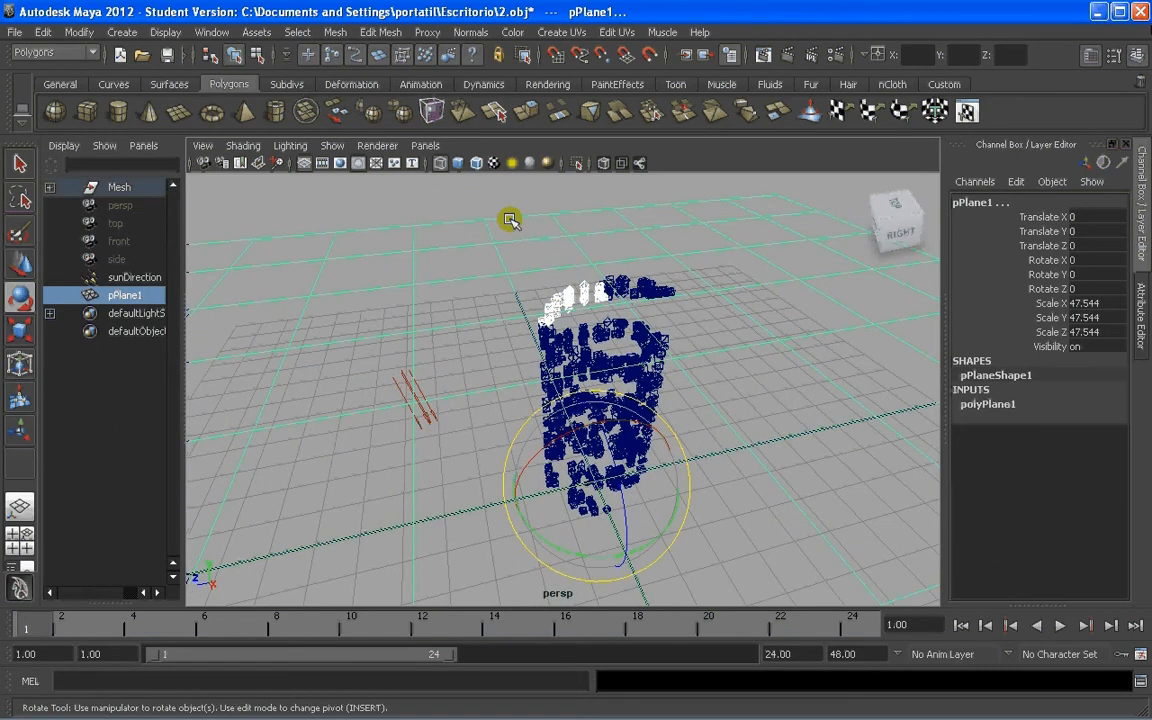
click(558, 244)
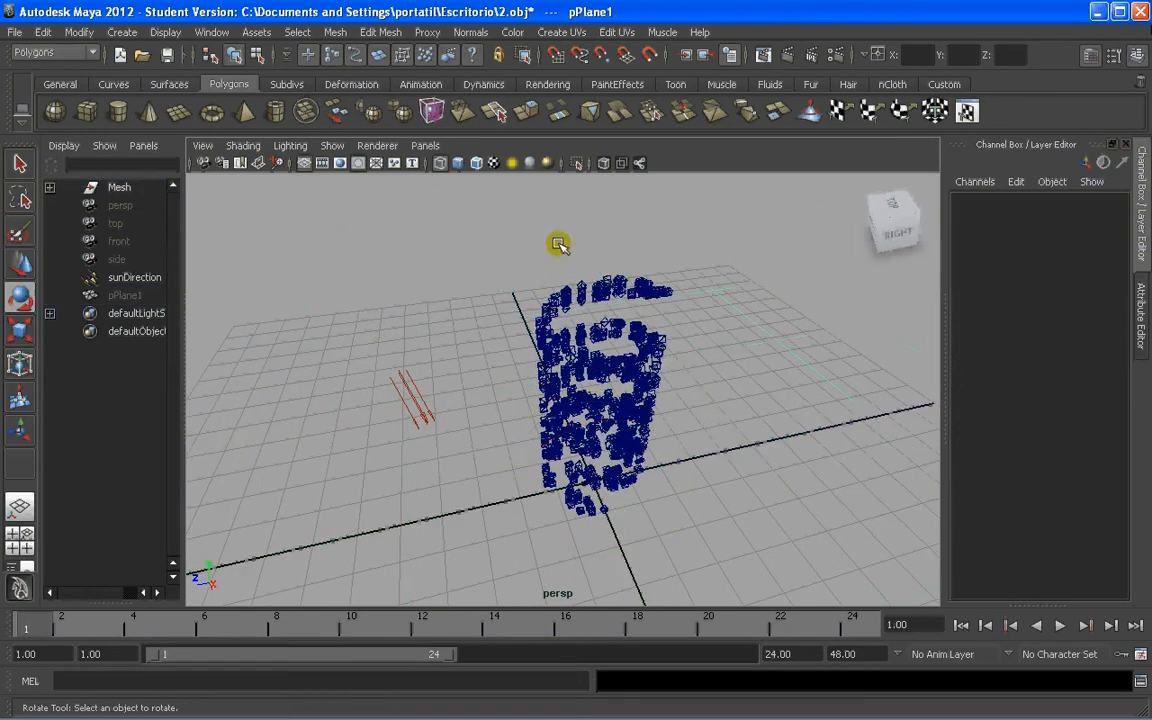
Select several clusters of pieces around the spiral and combine them into a single mesh
alt+drag(558, 244, 700, 400)
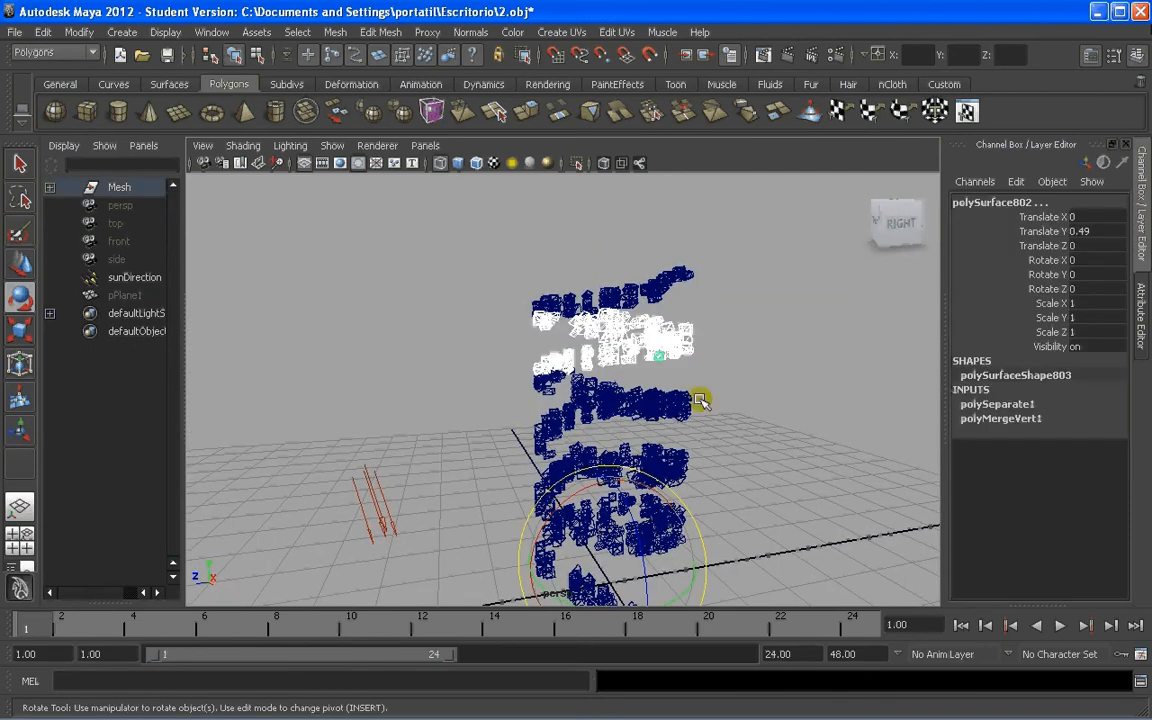
shift+drag(523, 410, 586, 466)
shift+drag(714, 555, 648, 498)
shift+drag(485, 575, 566, 518)
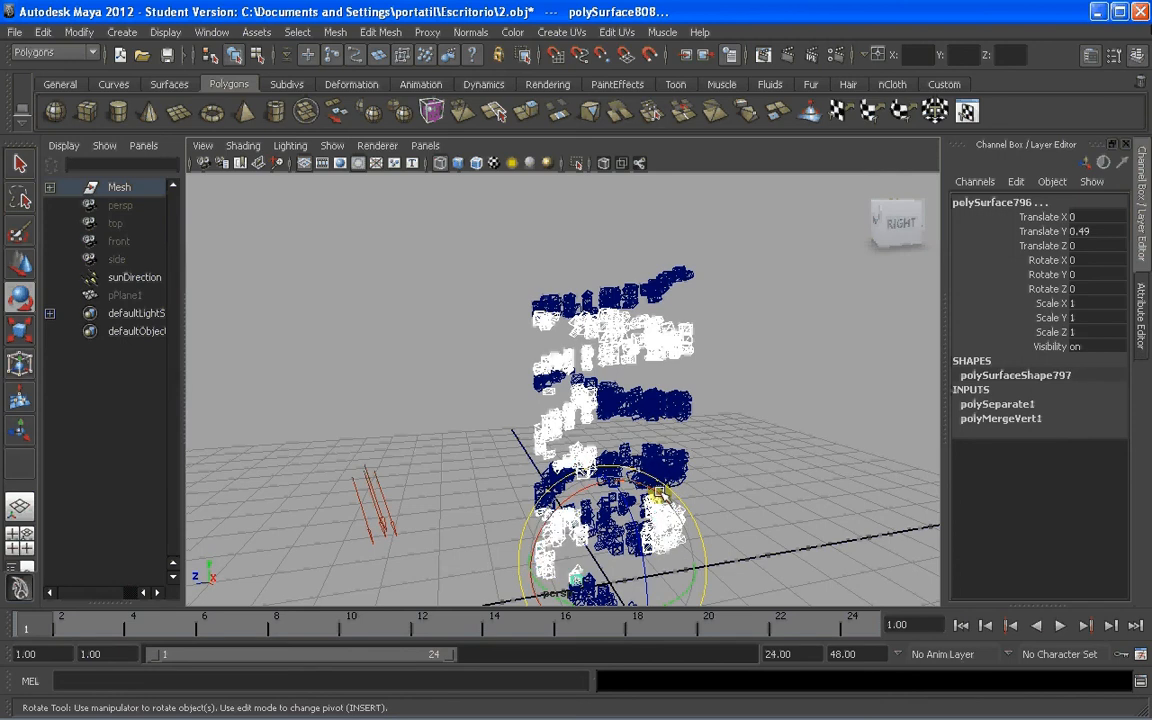
alt+drag(660, 494, 663, 417)
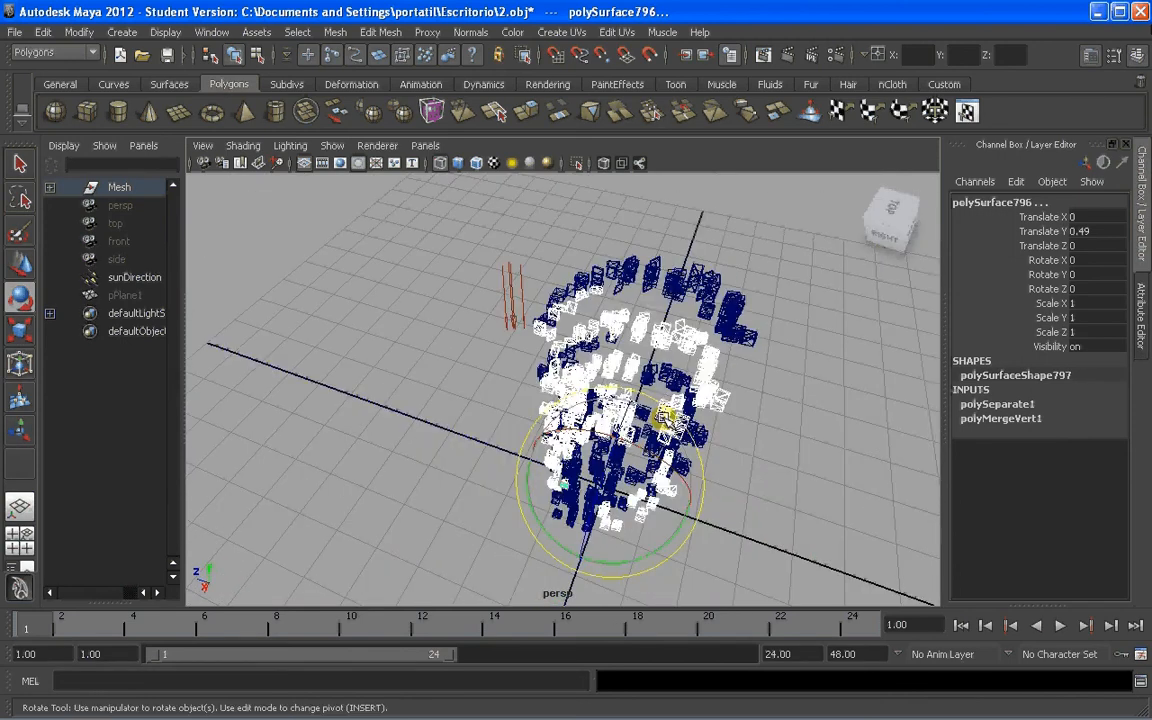
scroll(709, 367, up, 2)
alt+middle_drag(725, 344, 566, 303)
key(e)
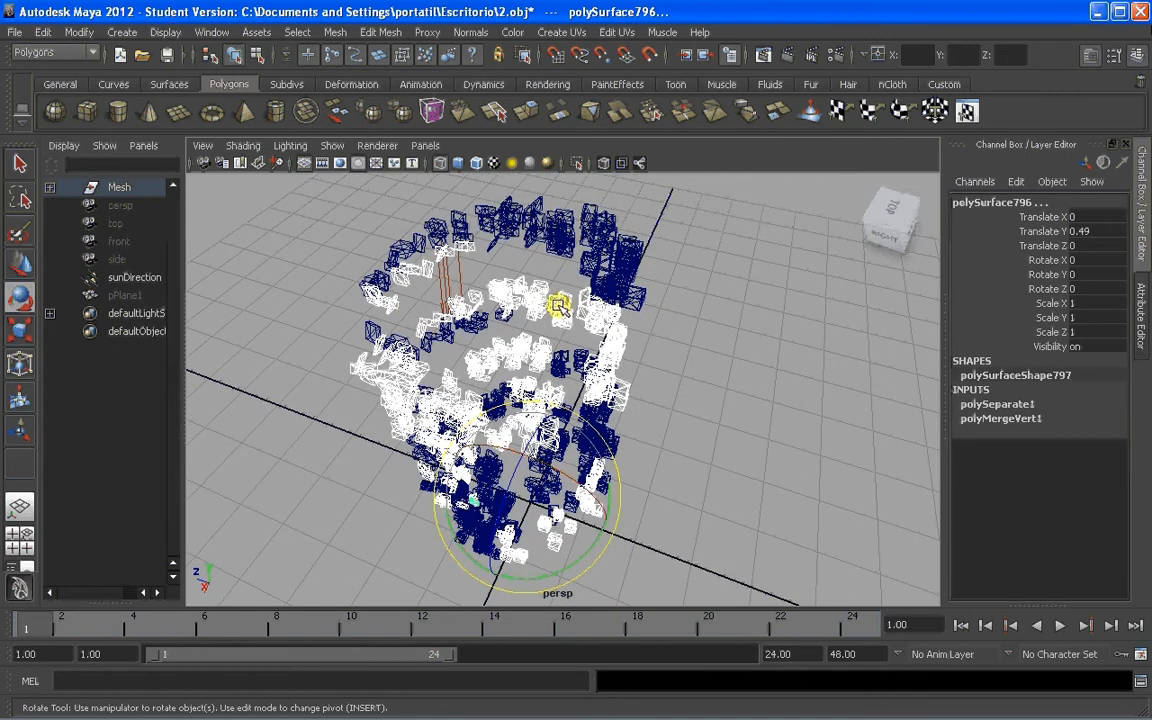
right_click(558, 305)
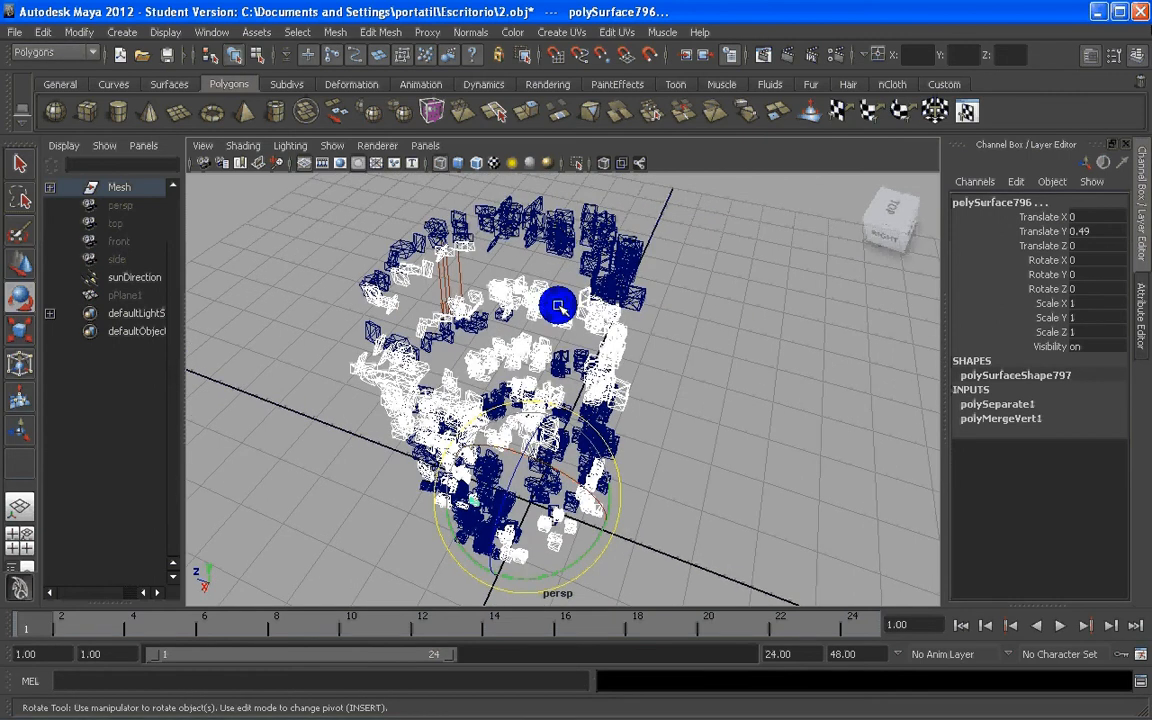
click(345, 33)
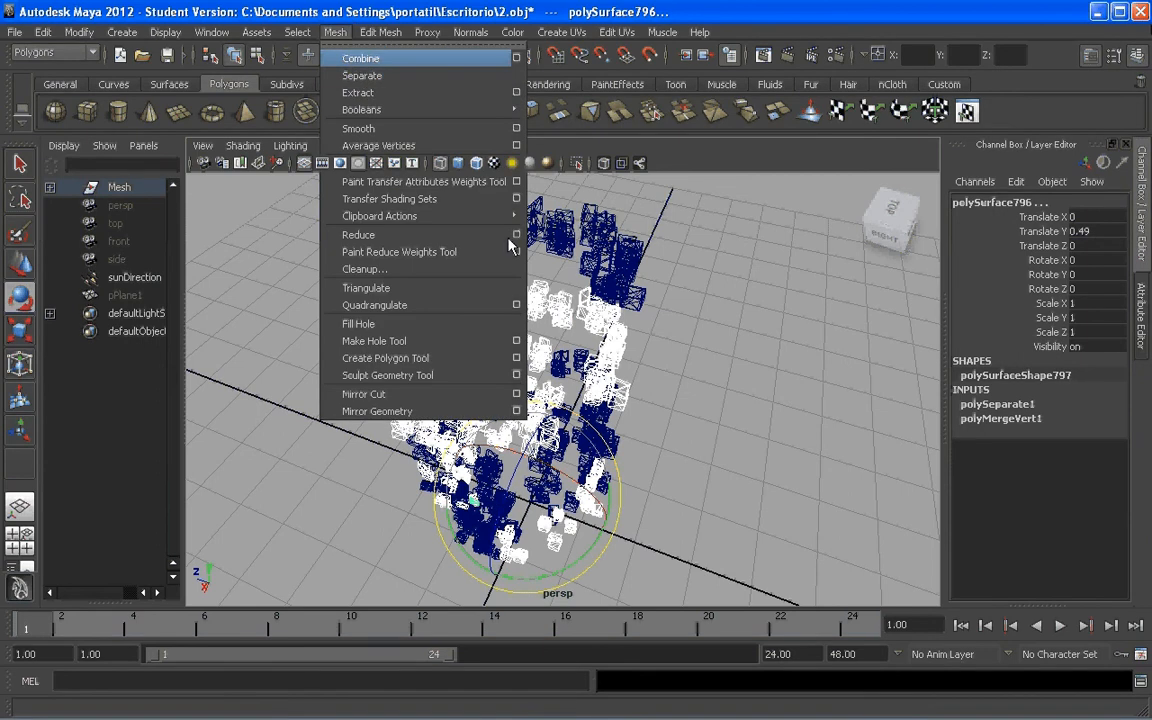
click(361, 58)
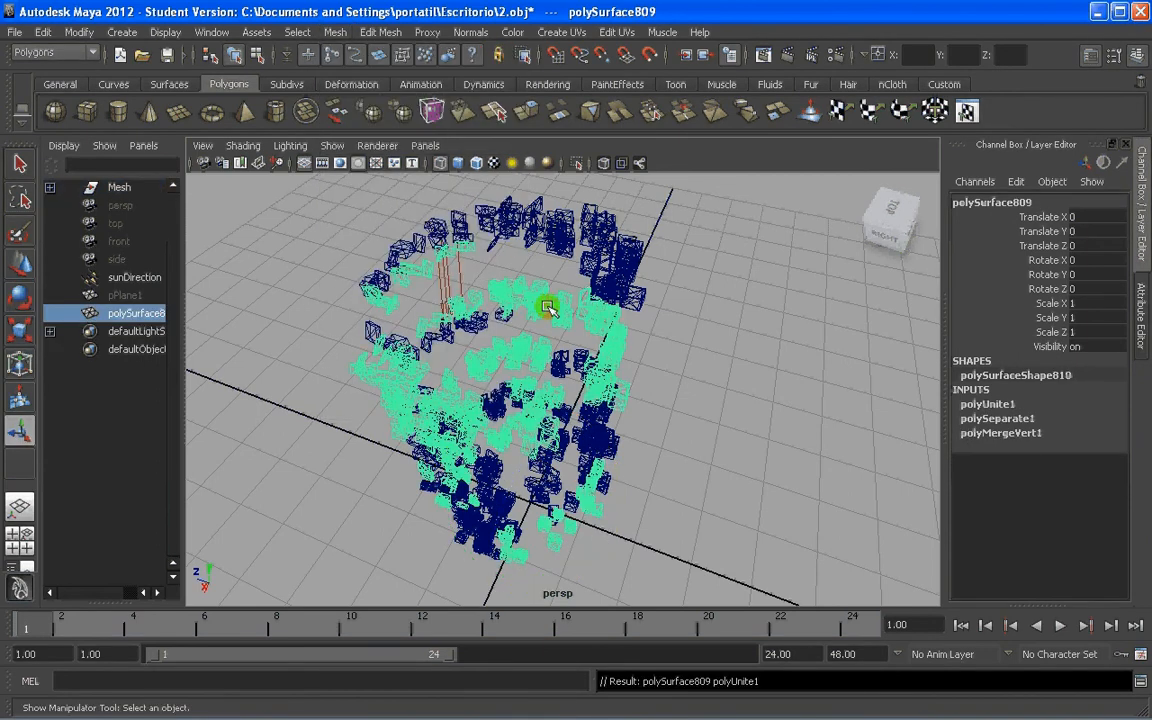
Turn off Keep Faces Together and select all faces of the combined mesh
right_drag(543, 298, 543, 340)
scroll(543, 331, down, 3)
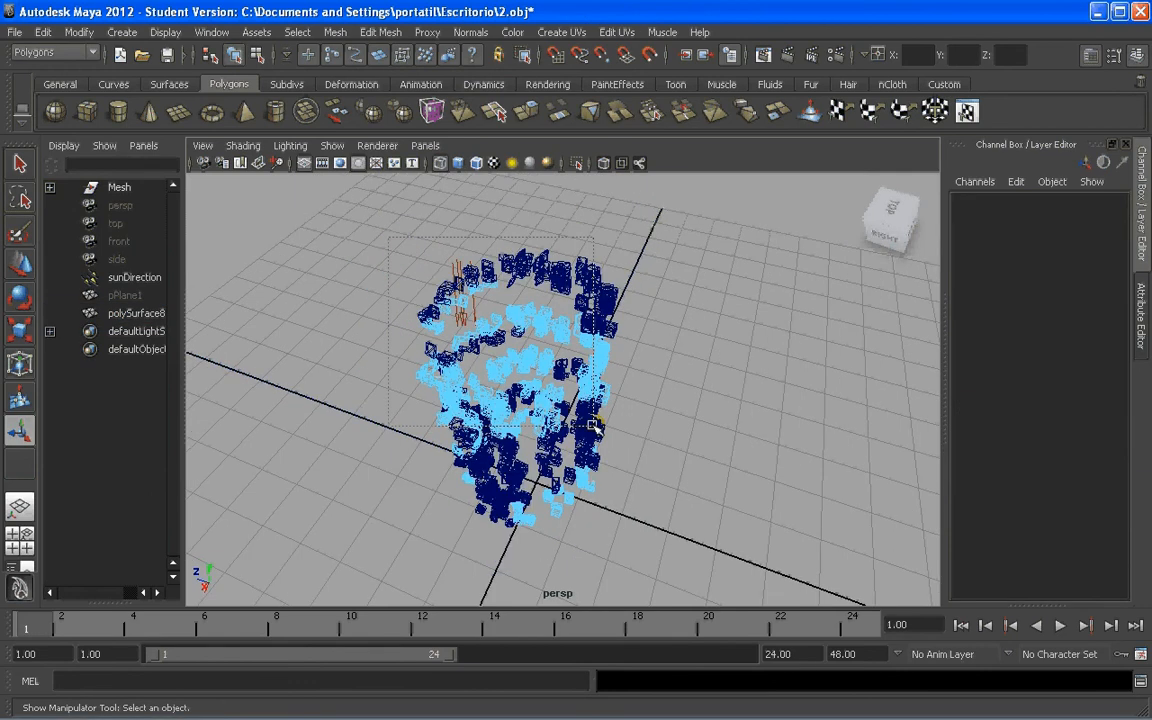
alt+drag(455, 226, 603, 292)
drag(430, 250, 699, 578)
click(380, 32)
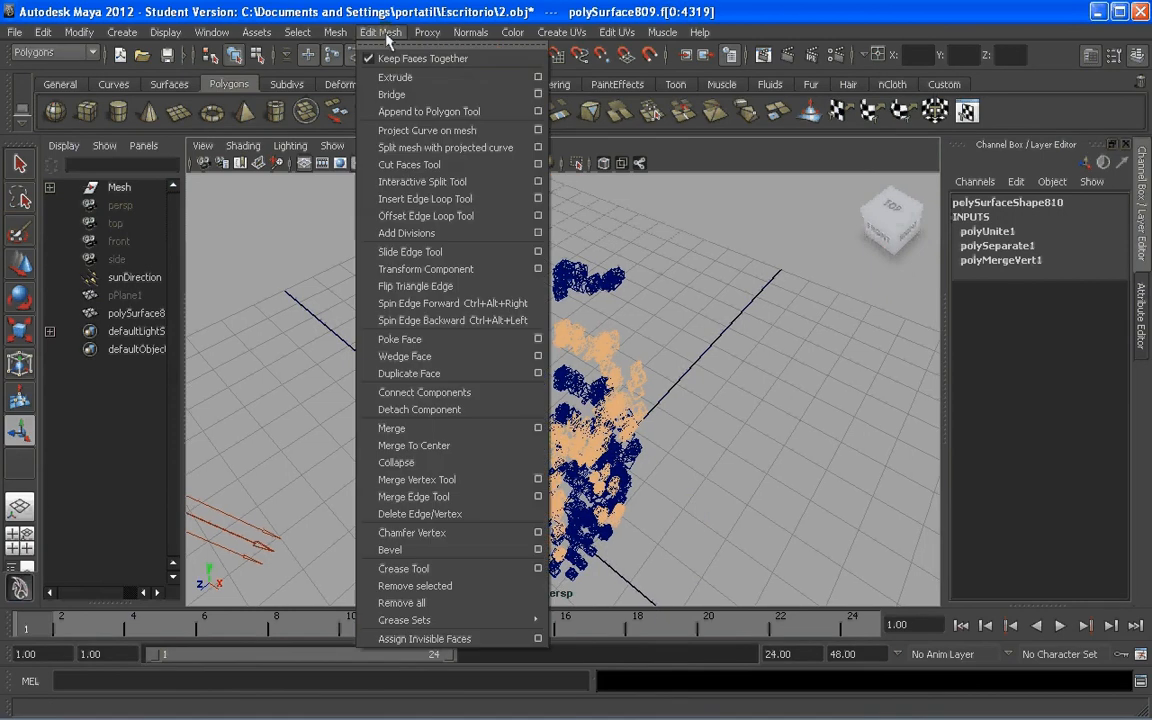
click(397, 59)
click(380, 32)
click(730, 362)
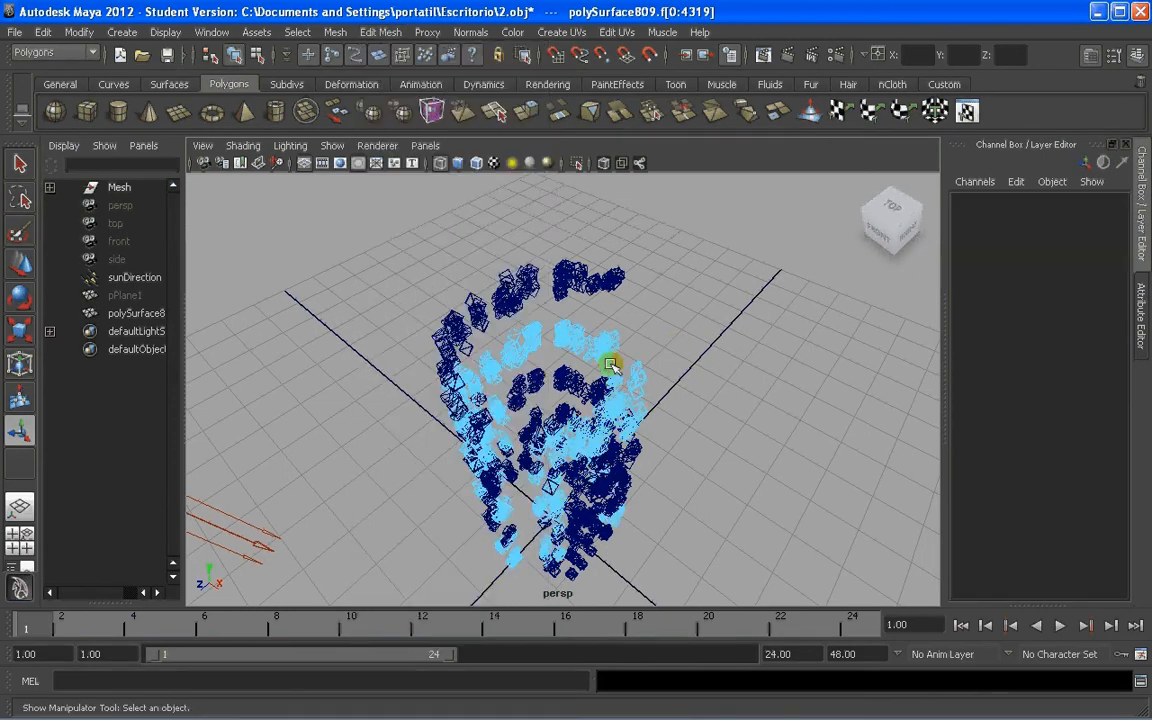
click(684, 552)
drag(684, 552, 742, 598)
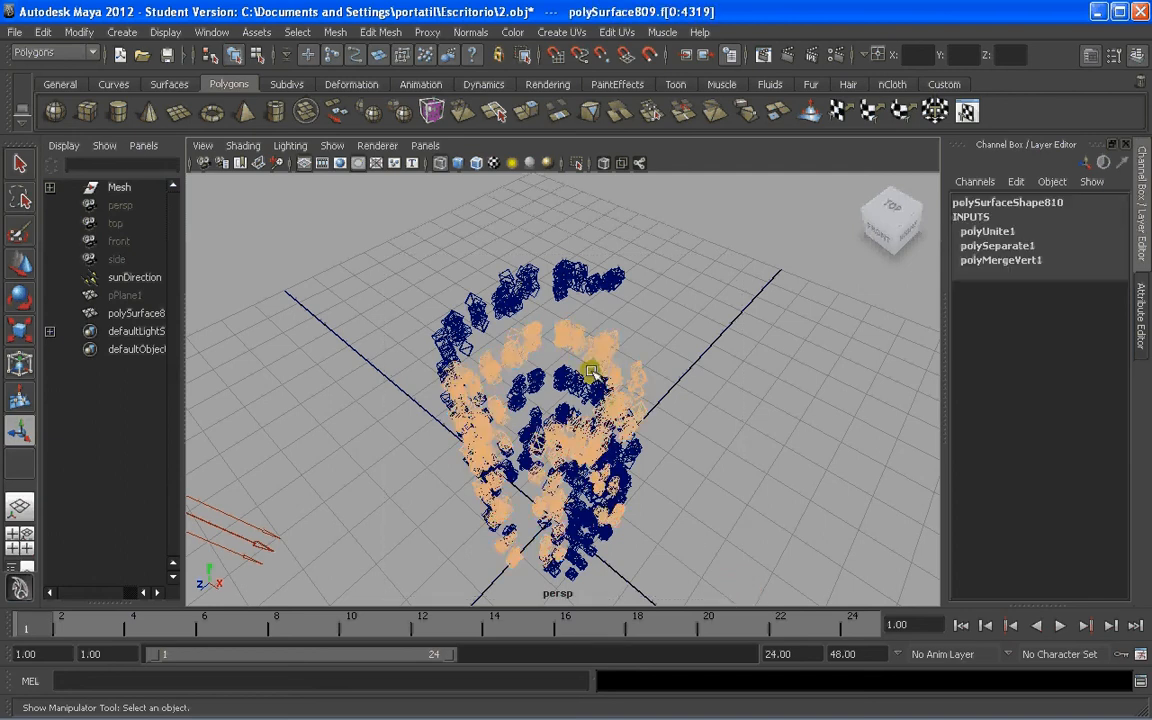
Extrude the selected faces individually and shrink each inward to a local X and Y scale of about 0.717
shift+right_drag(567, 332, 566, 367)
scroll(490, 378, up, 3)
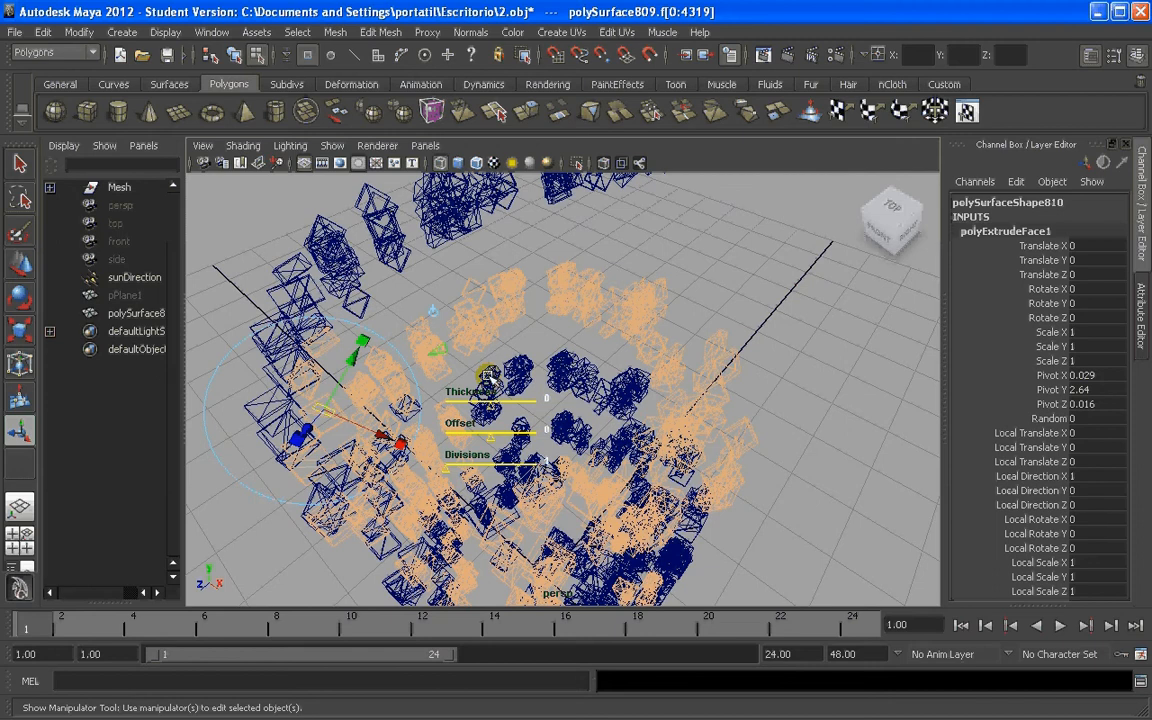
alt+drag(490, 378, 532, 349)
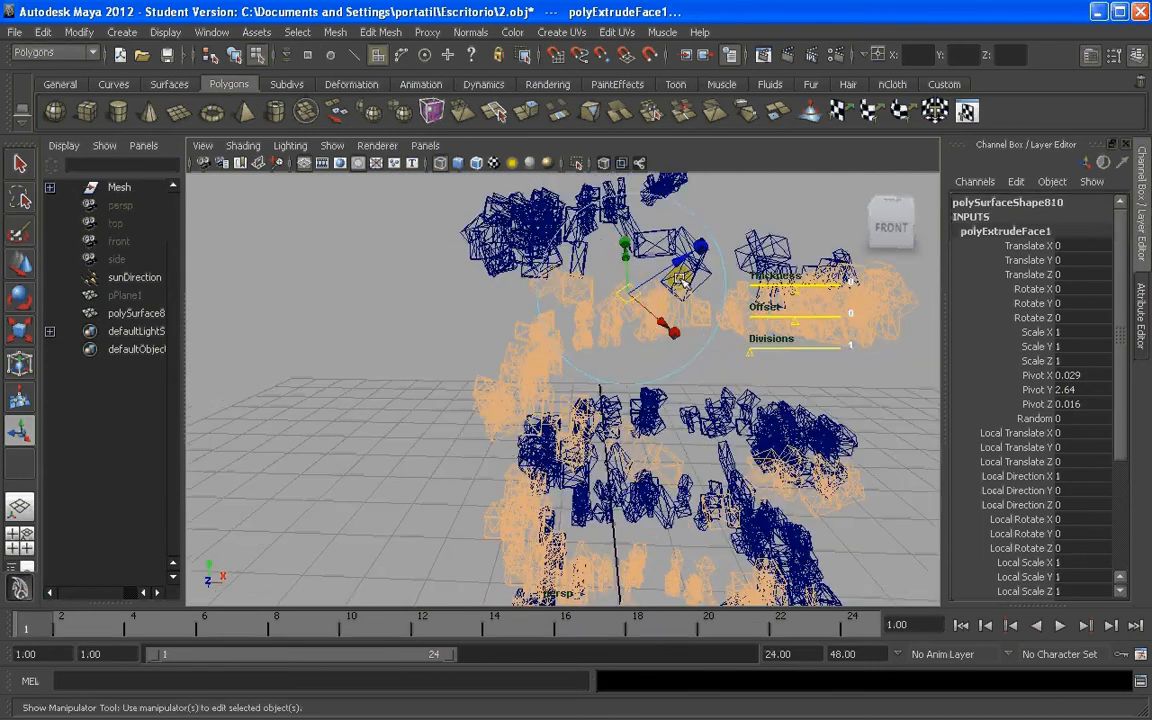
click(703, 245)
drag(703, 245, 697, 250)
scroll(635, 279, up, 4)
alt+middle_drag(635, 279, 630, 303)
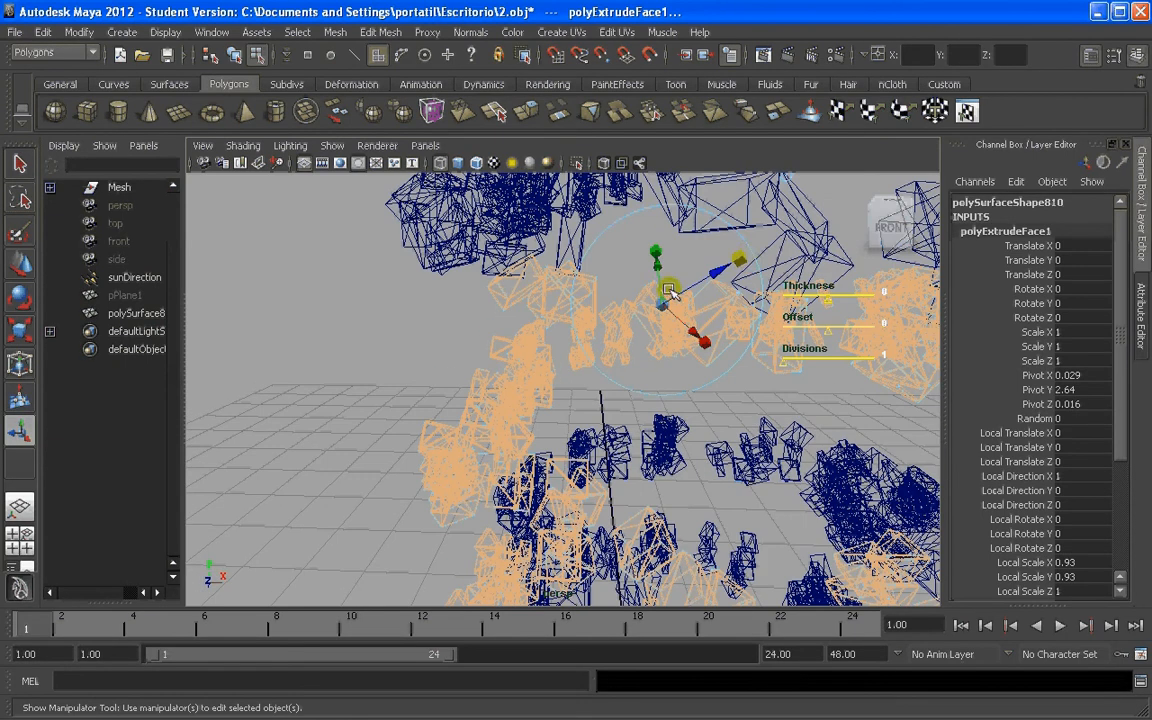
drag(743, 257, 716, 267)
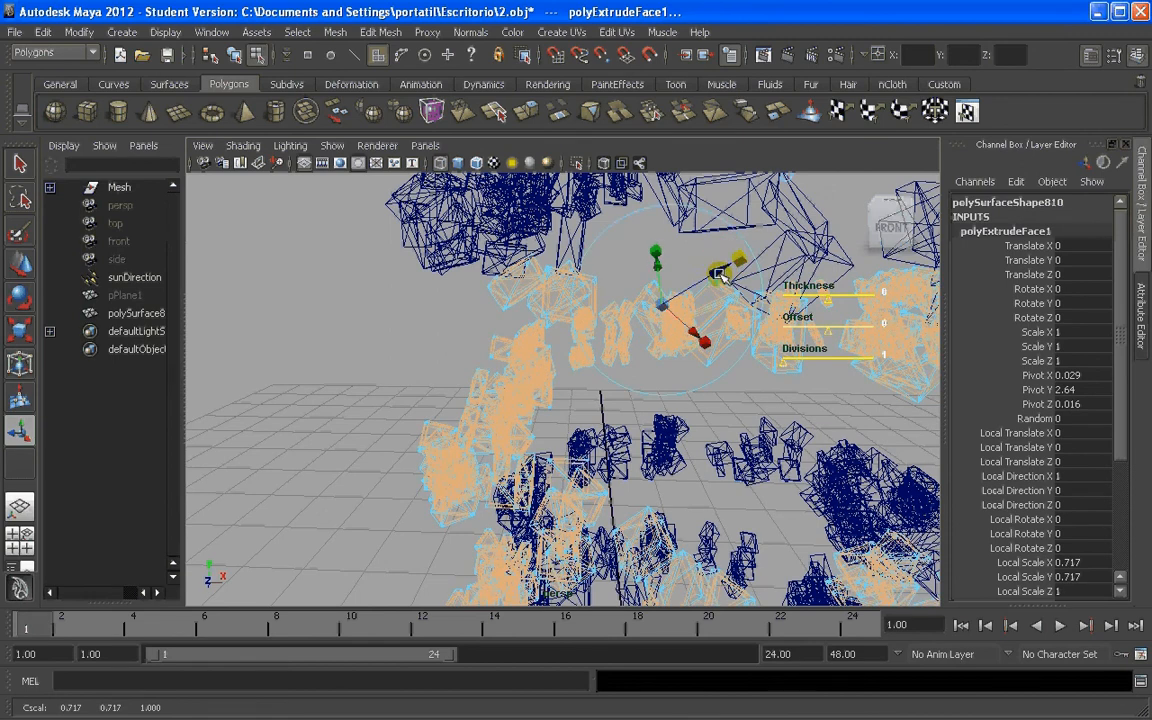
Delete the inset inner faces to leave open frames on the combined pieces
right_drag(656, 328, 700, 310)
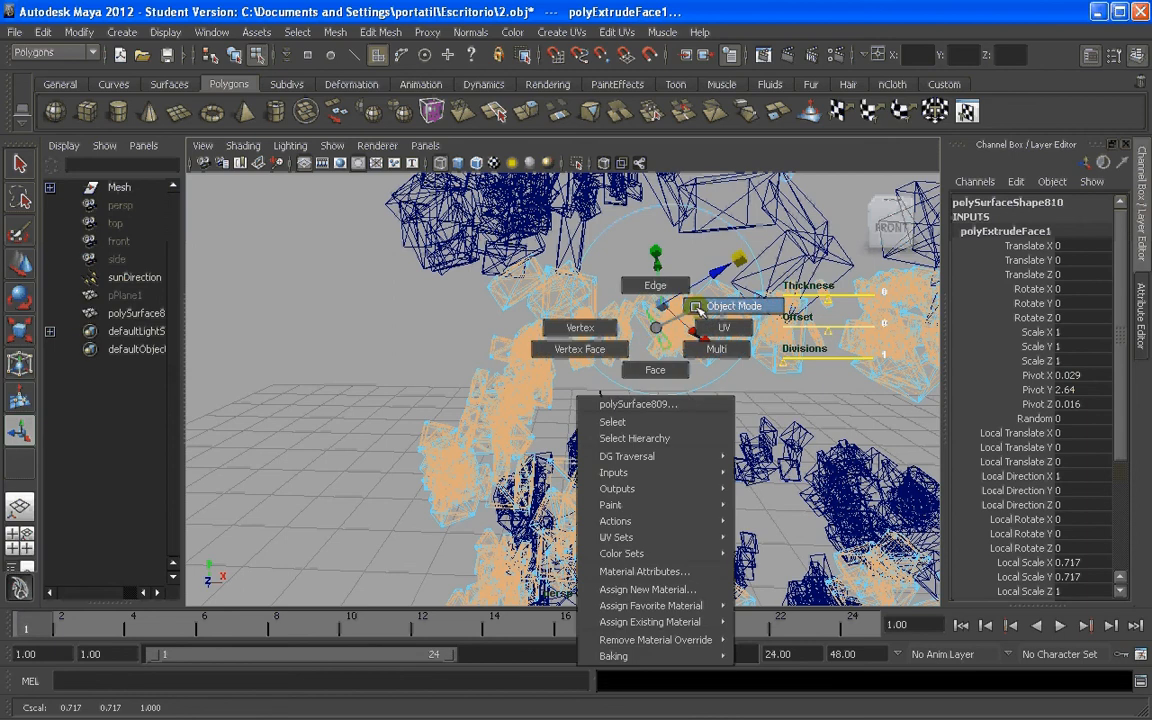
right_drag(697, 310, 663, 329)
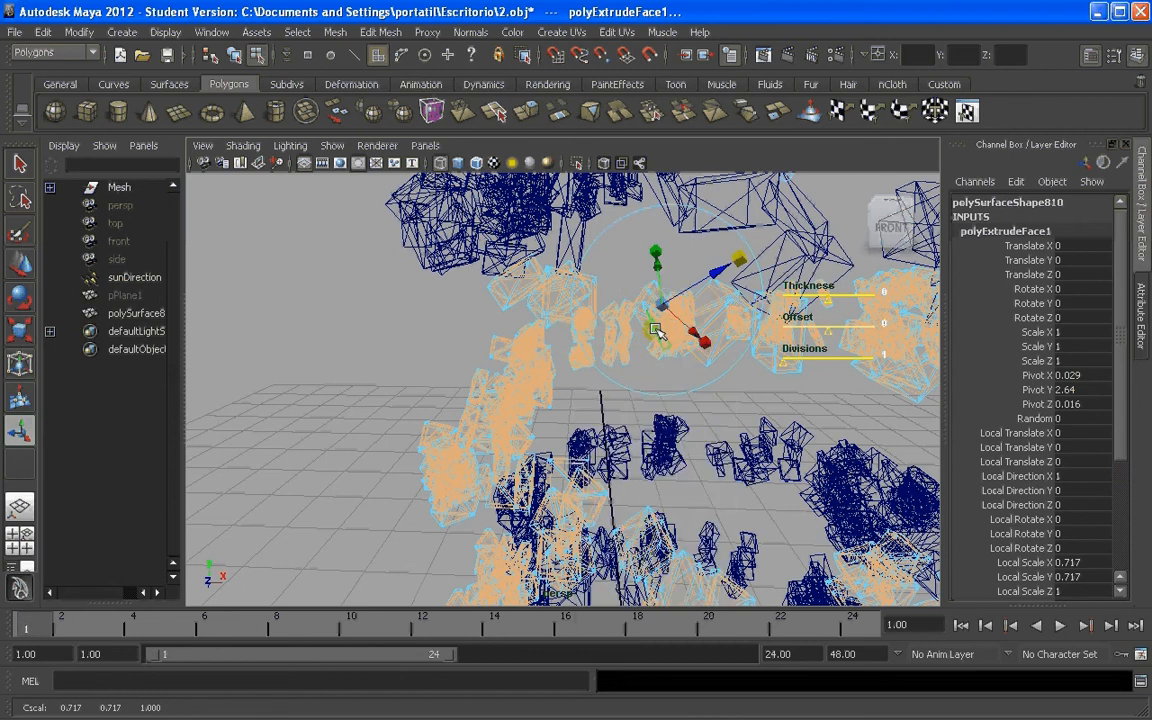
key(Delete)
Turn Keep Faces Together back on for the following face operations
alt+drag(659, 336, 641, 348)
alt+right_drag(641, 348, 573, 342)
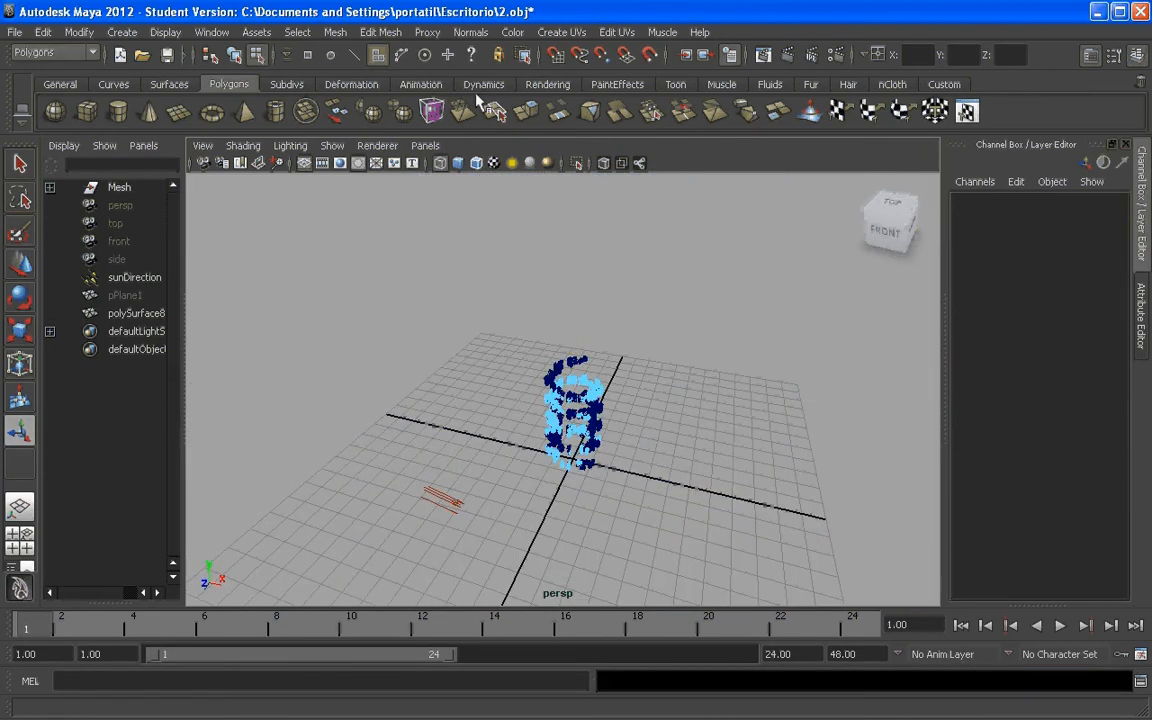
click(381, 32)
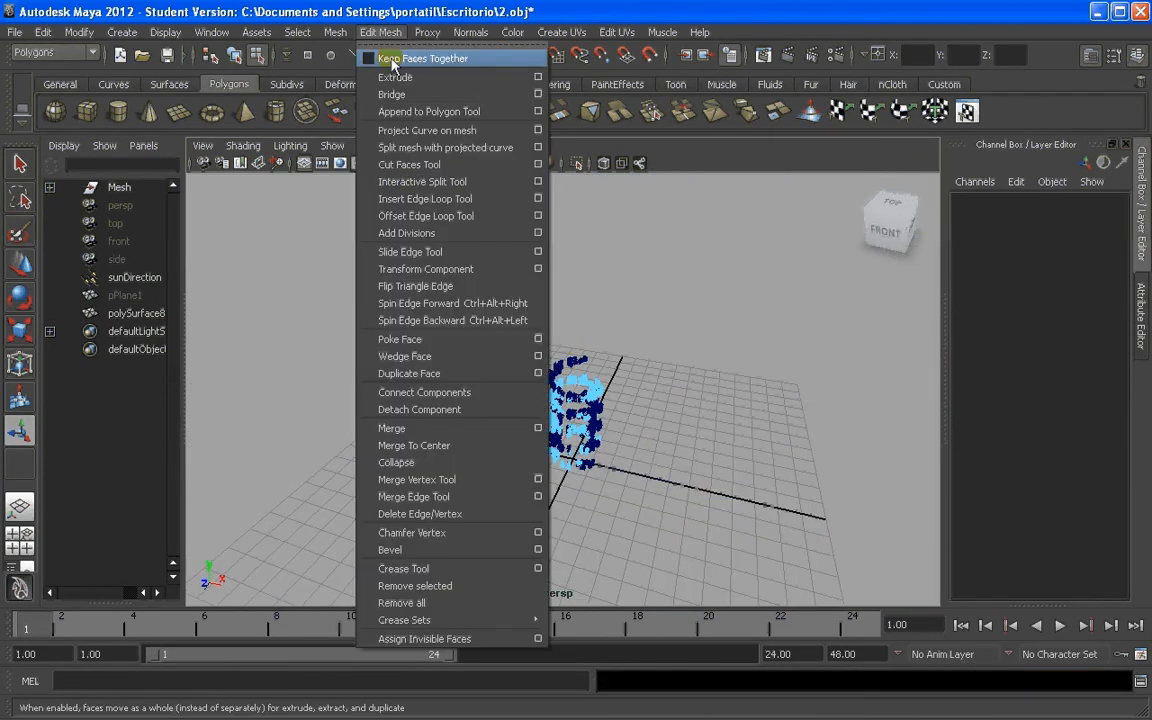
click(393, 58)
Select all frame faces and extrude them to a local Z translation of about -0.014 to give the frames thickness
drag(521, 327, 648, 502)
scroll(597, 390, up, 6)
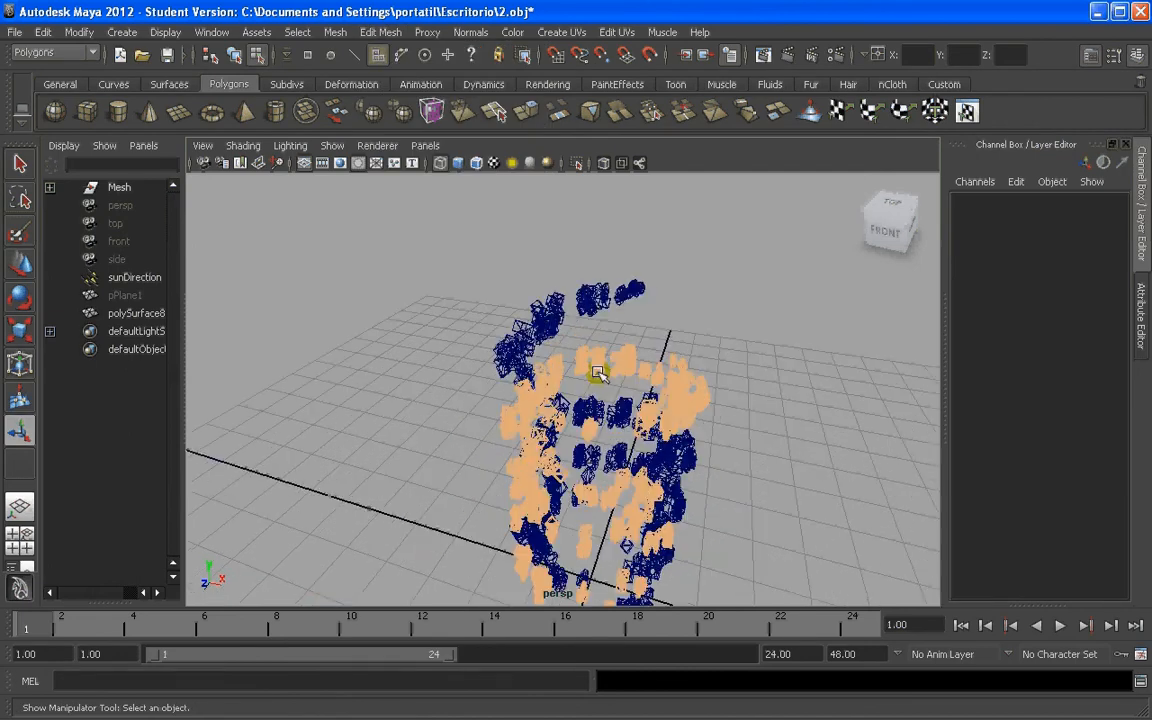
shift+right_click(592, 362)
shift+right_drag(592, 362, 592, 405)
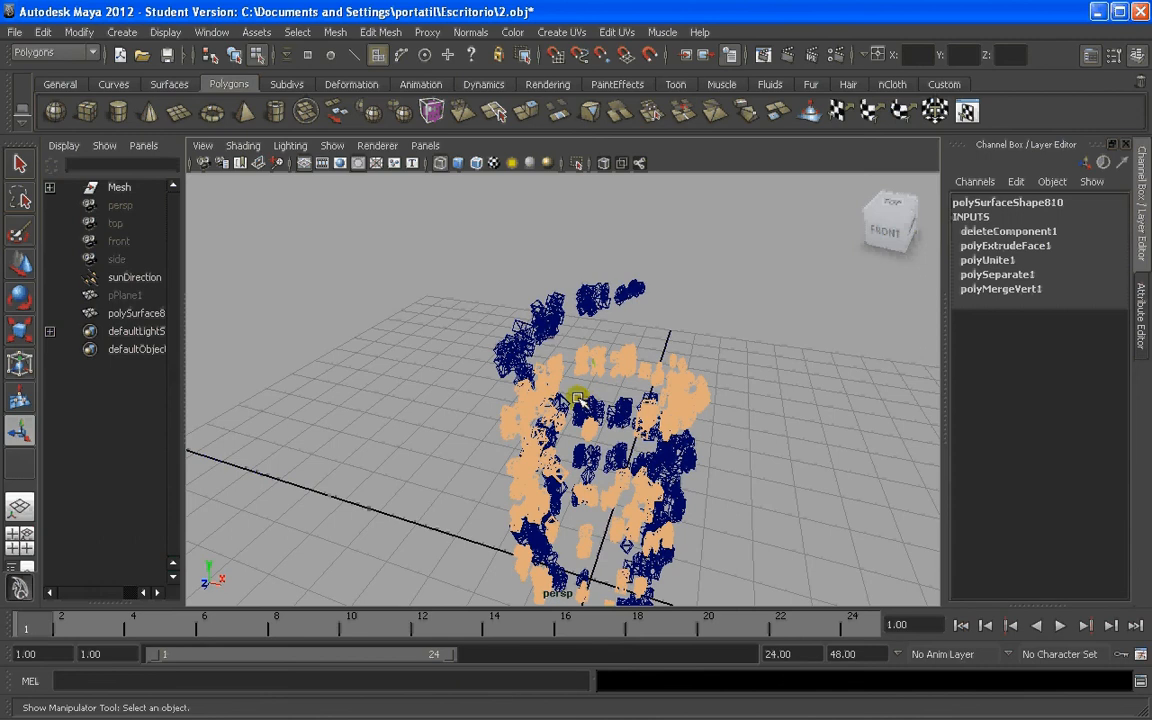
scroll(565, 408, up, 5)
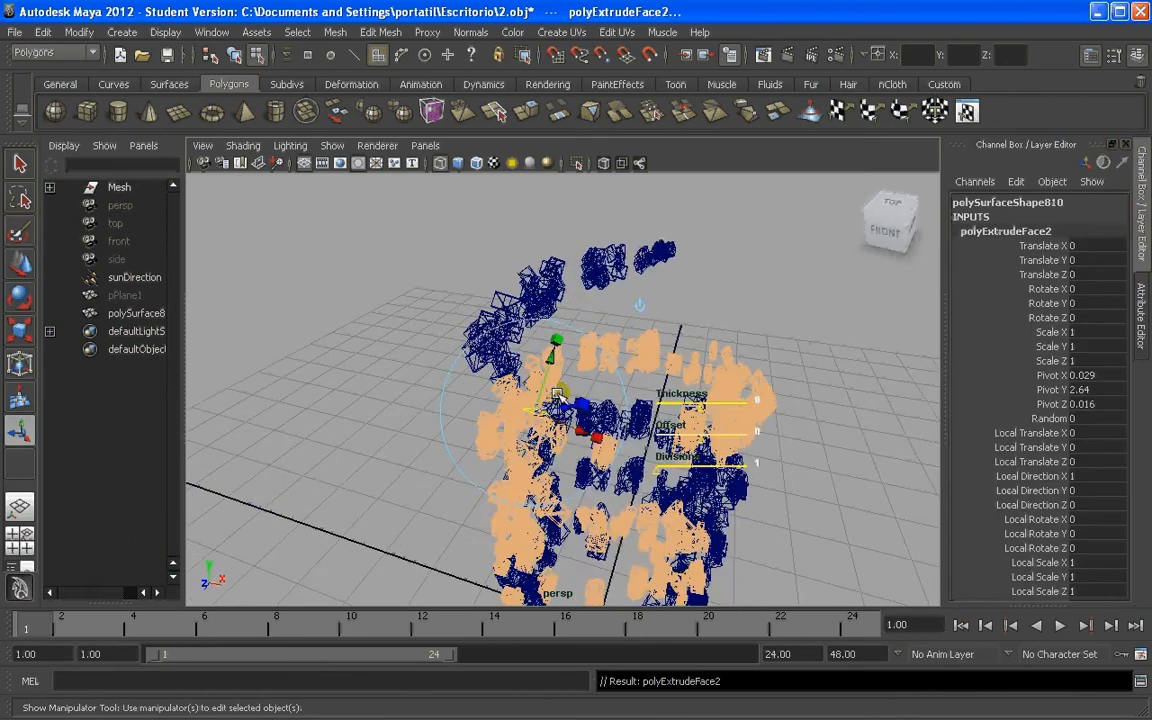
alt+drag(559, 414, 586, 413)
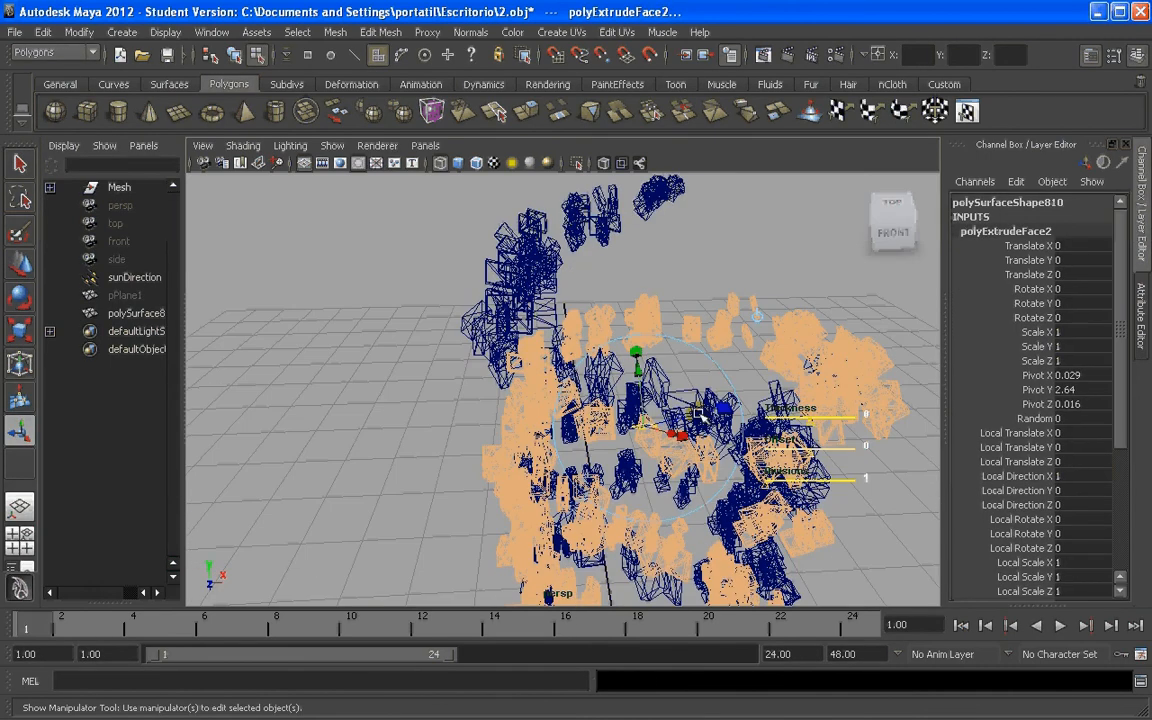
scroll(698, 413, up, 3)
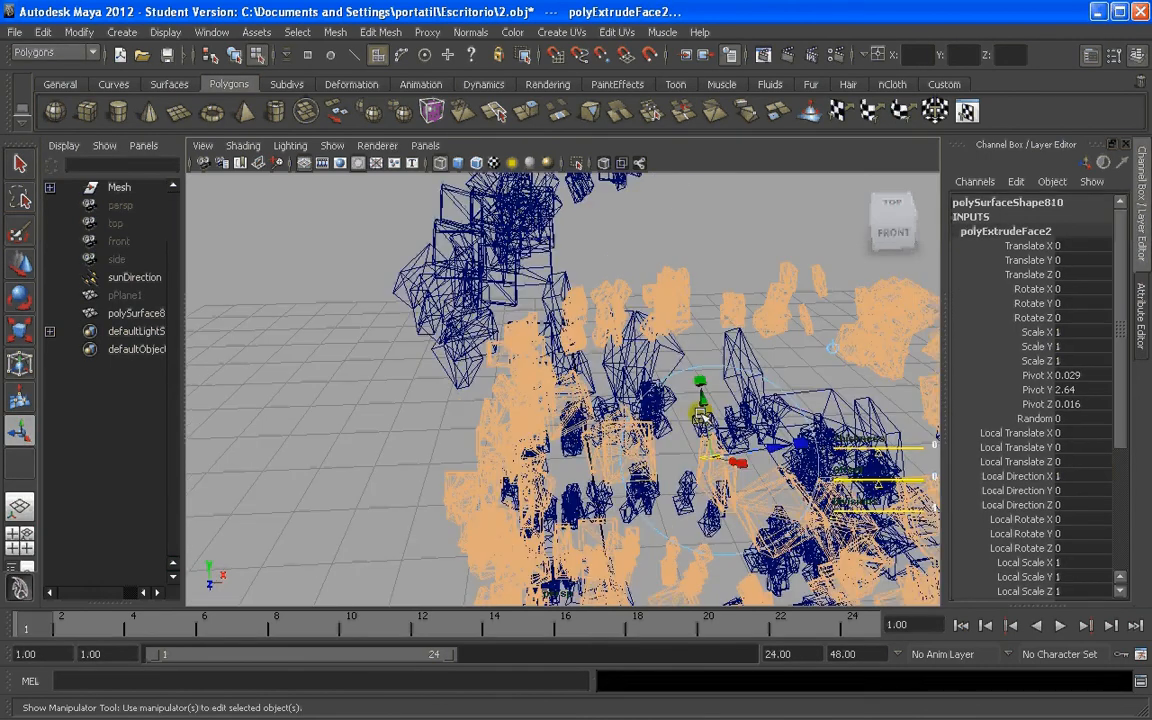
click(773, 451)
drag(775, 448, 765, 446)
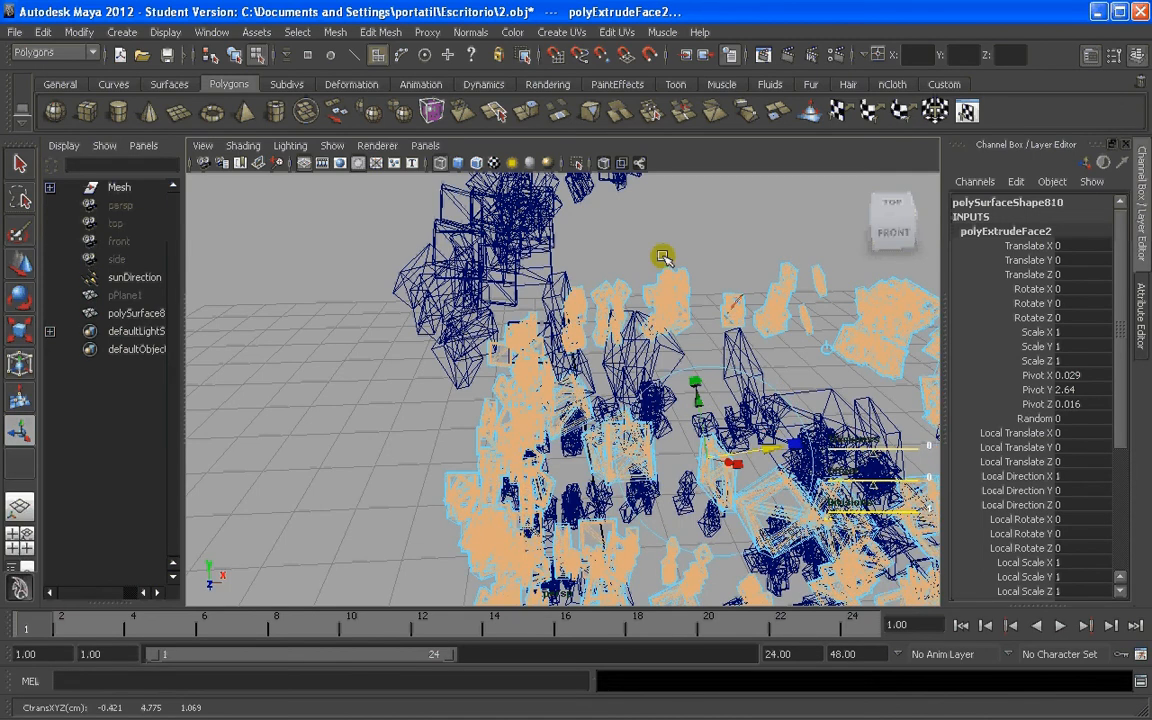
Show the model shaded, return the combined mesh to object mode and deselect it
key(5)
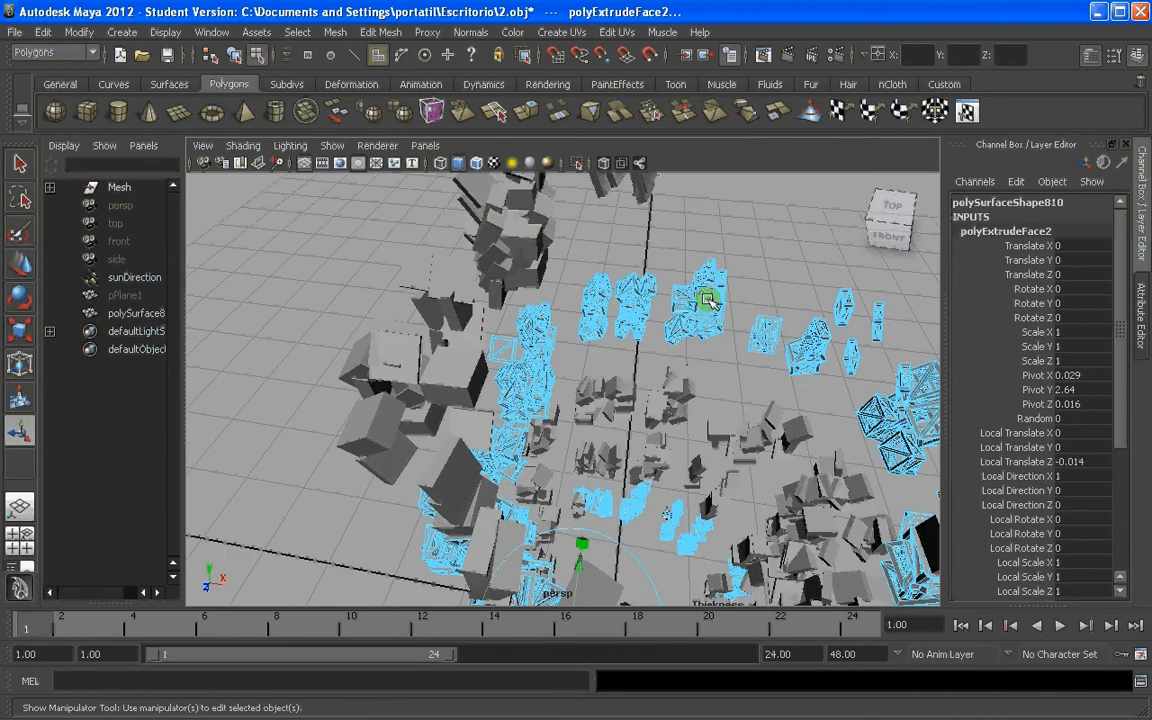
right_click(703, 310)
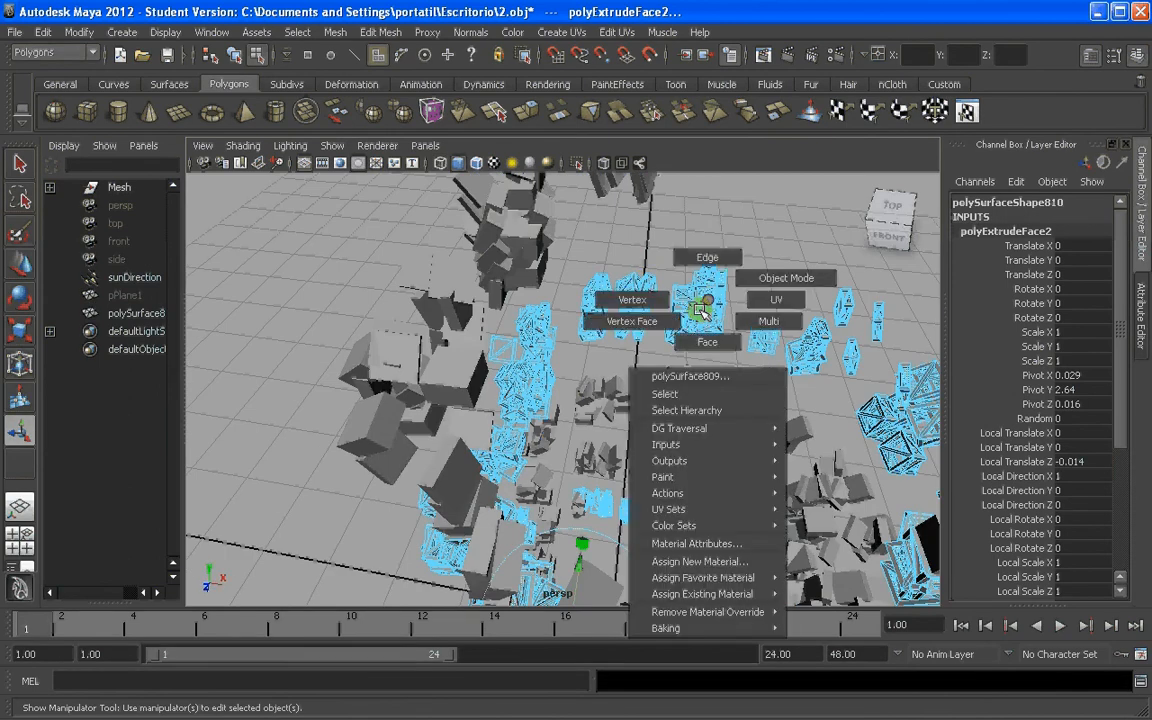
right_drag(703, 310, 766, 278)
click(733, 260)
Examine the thickened frames up close and from around the spiral
alt+drag(733, 260, 450, 348)
scroll(433, 320, up, 3)
scroll(433, 320, down, 3)
scroll(450, 348, up, 5)
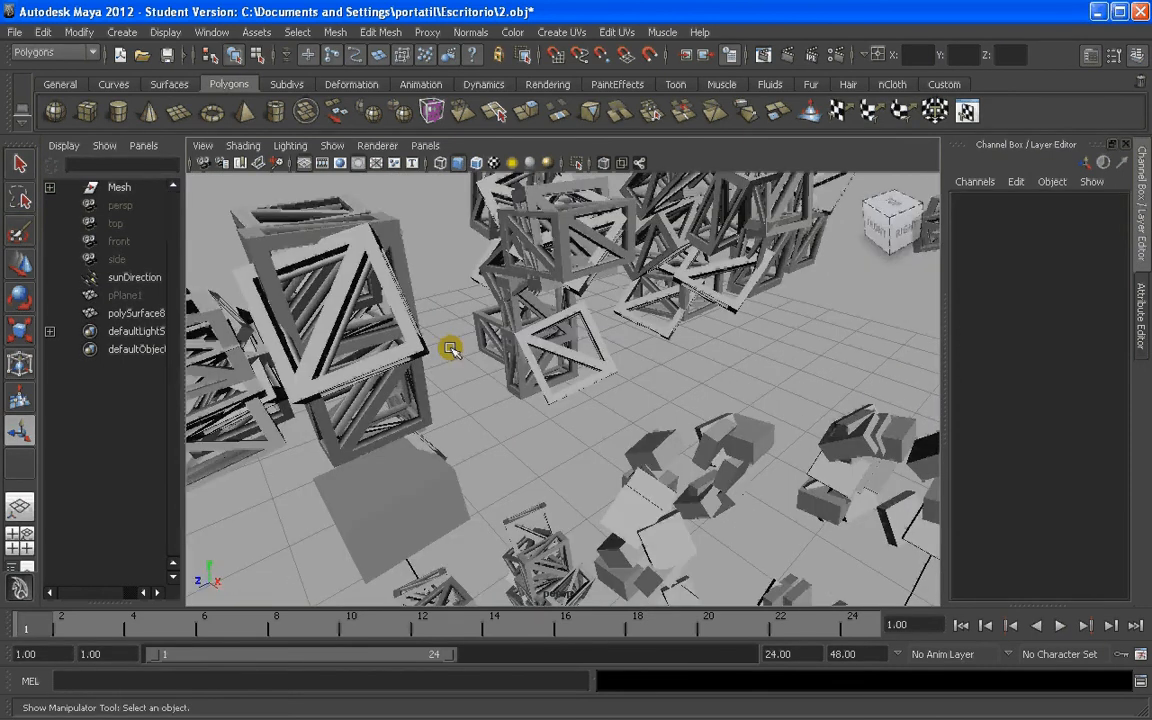
alt+drag(267, 257, 532, 328)
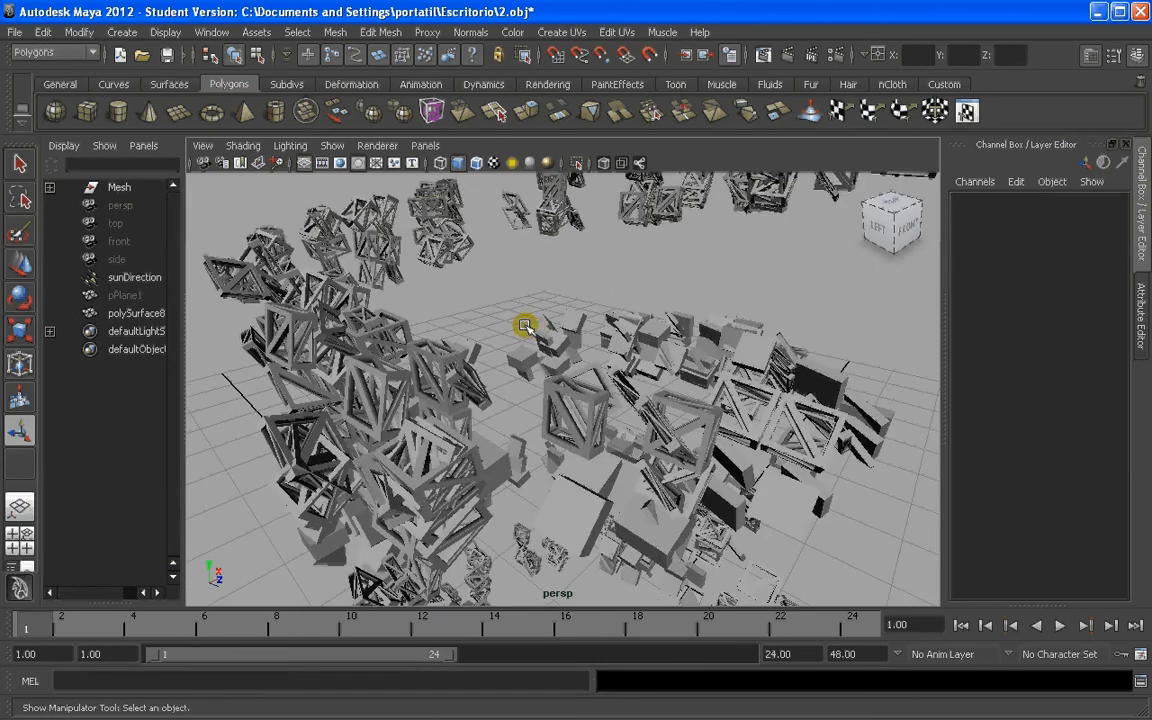
scroll(524, 326, down, 5)
alt+drag(591, 334, 428, 288)
scroll(519, 320, up, 5)
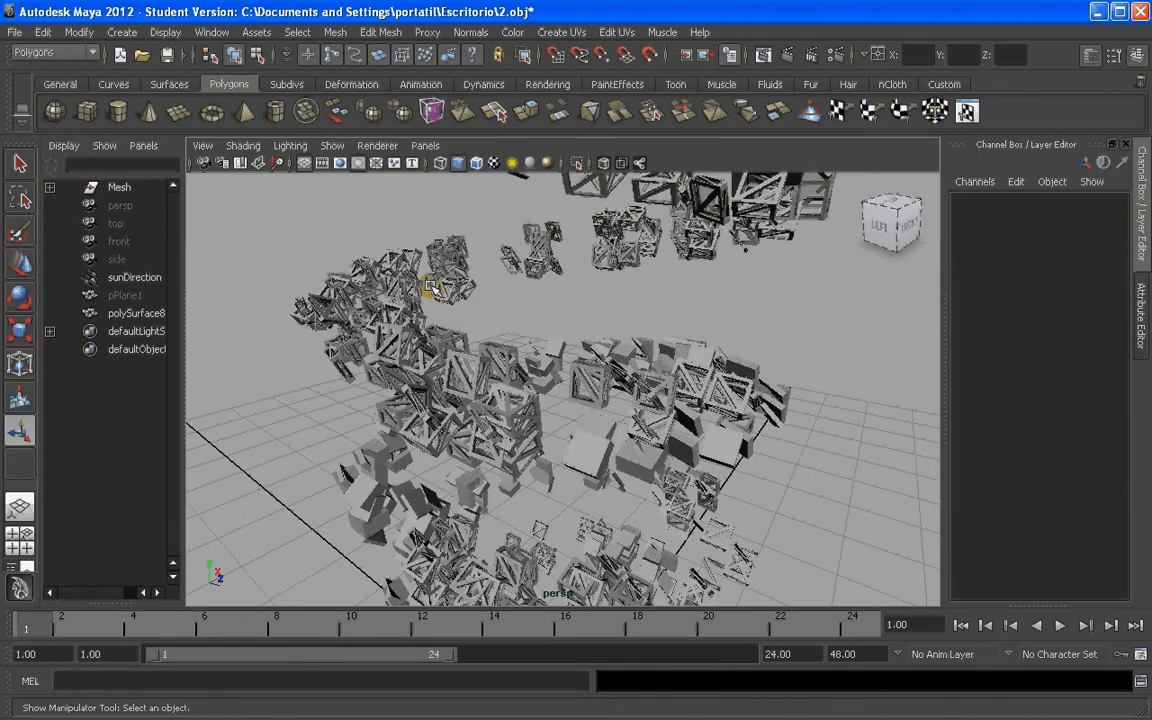